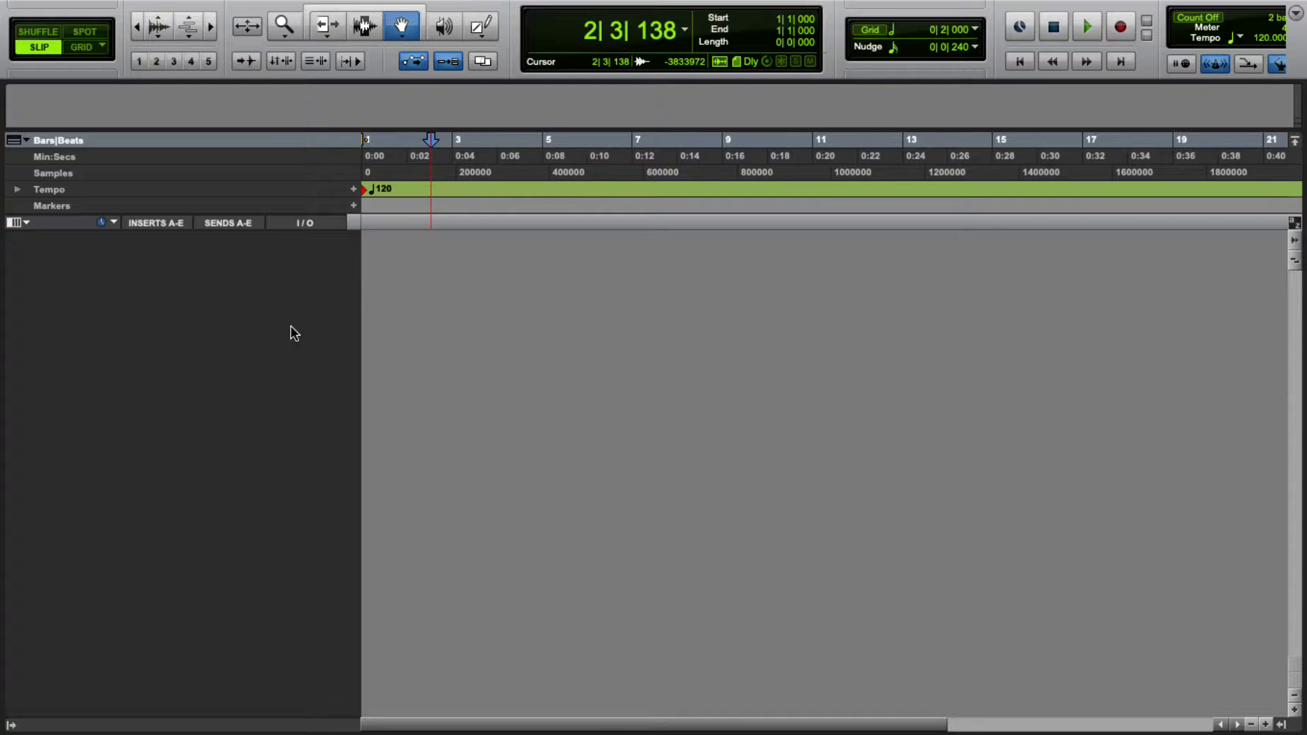
Step: Create one stereo Master Fader track named MASTER
mouse_move(344, 2)
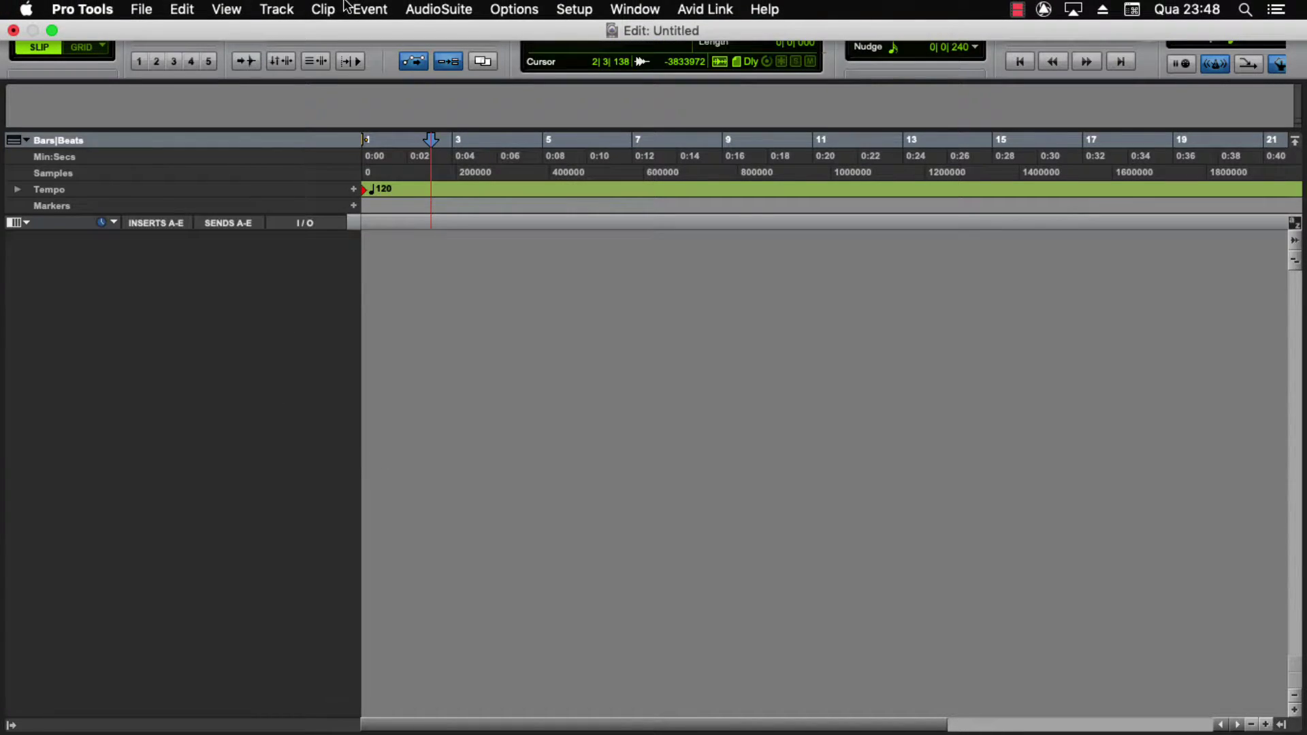
click(276, 11)
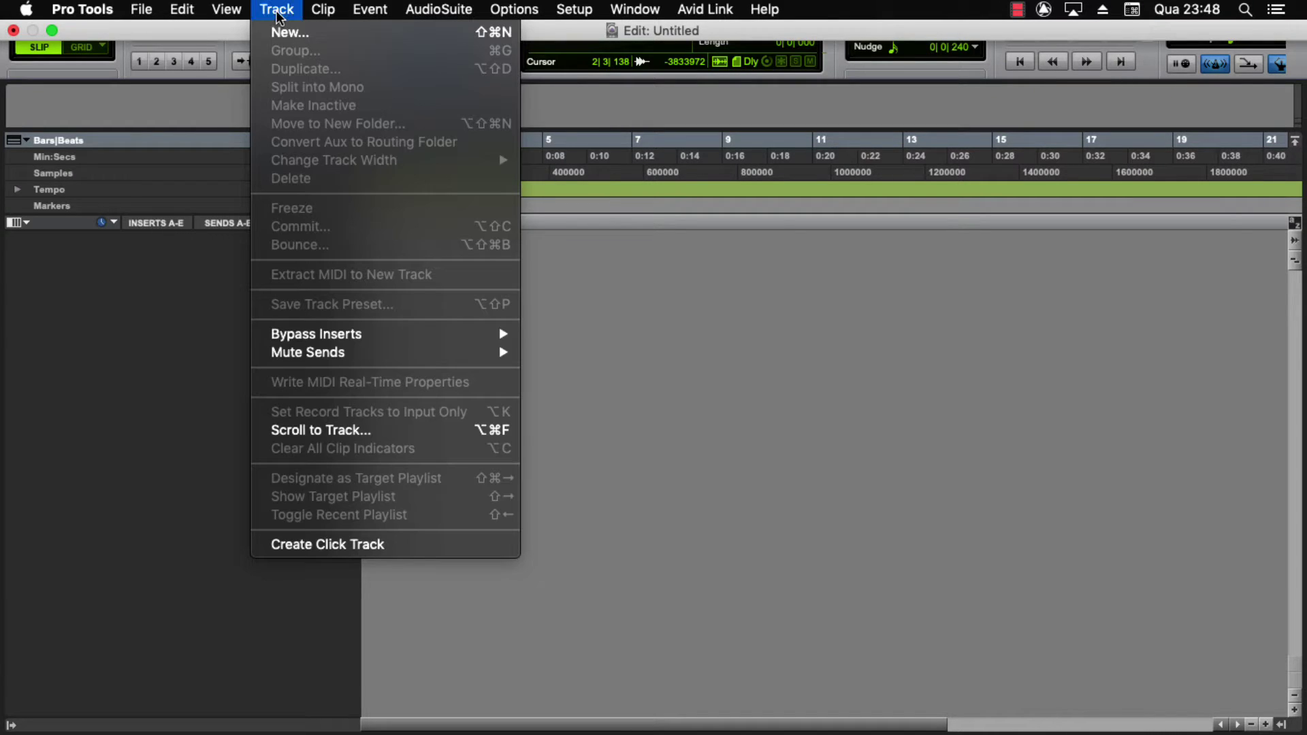
click(289, 34)
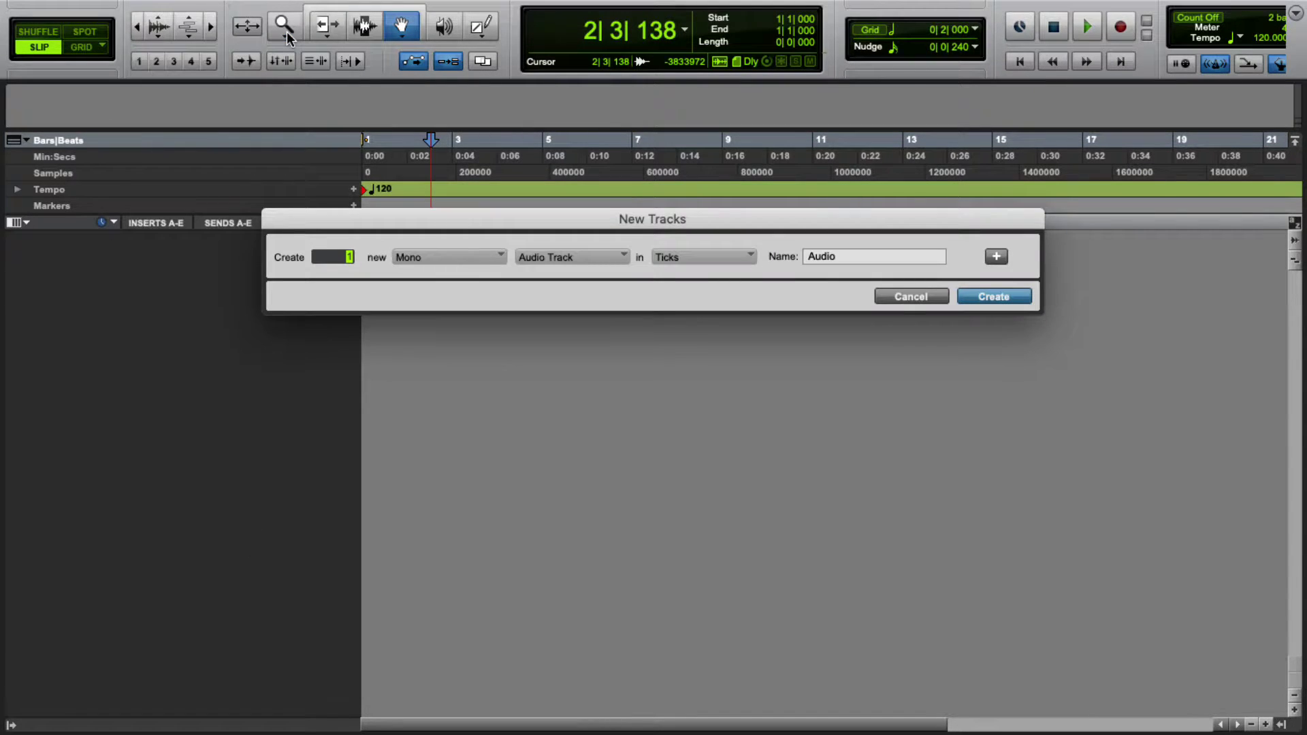
click(447, 257)
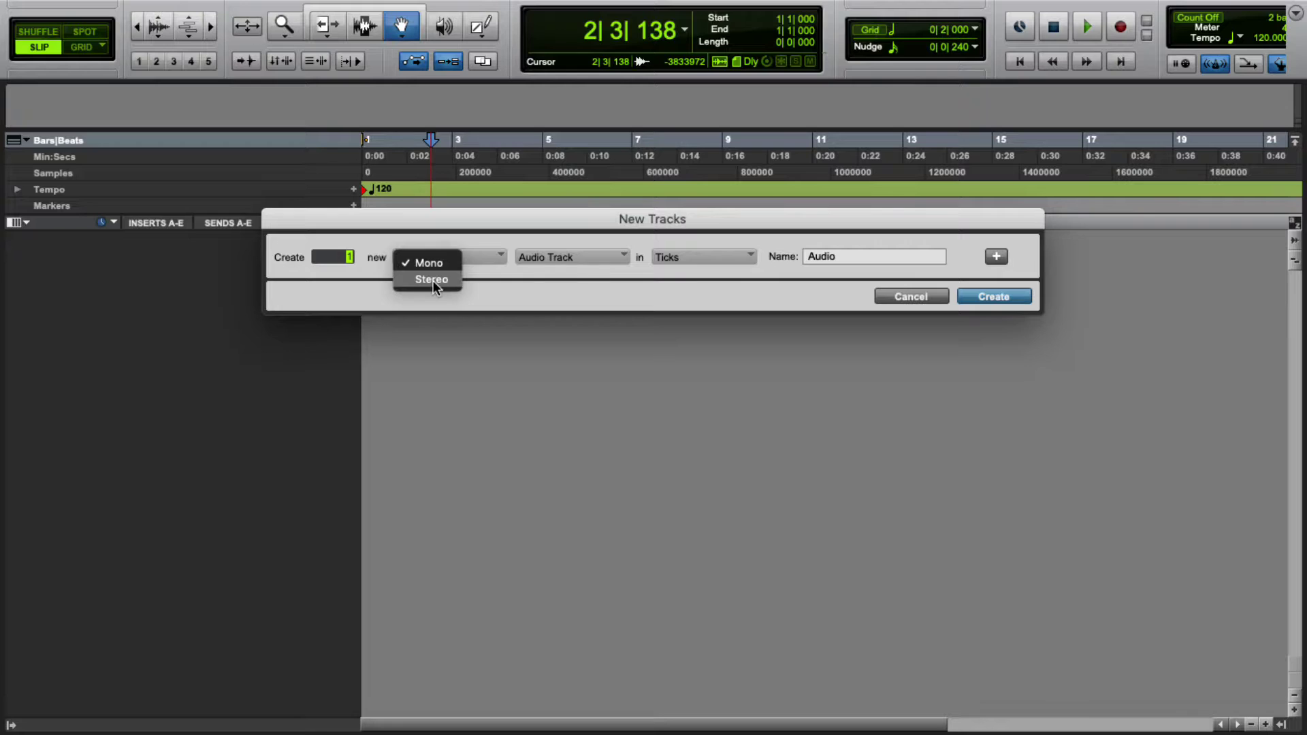
click(433, 280)
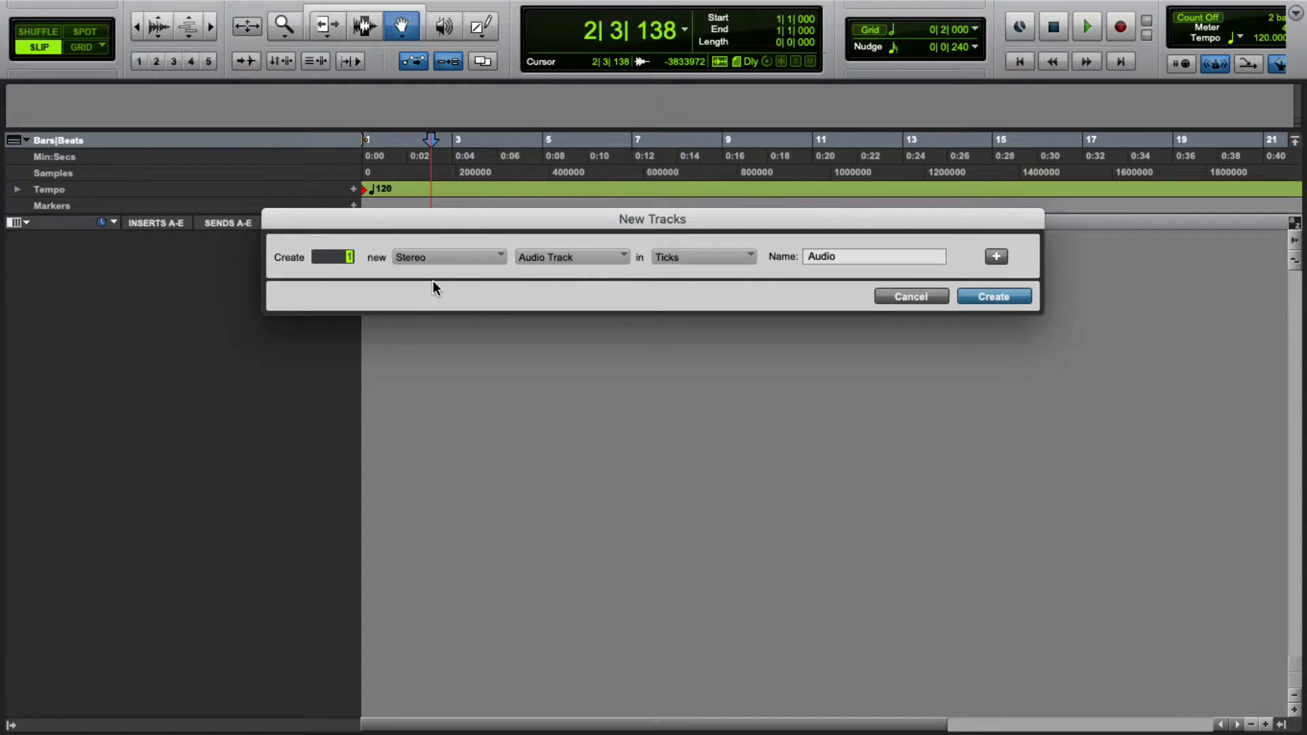
click(562, 258)
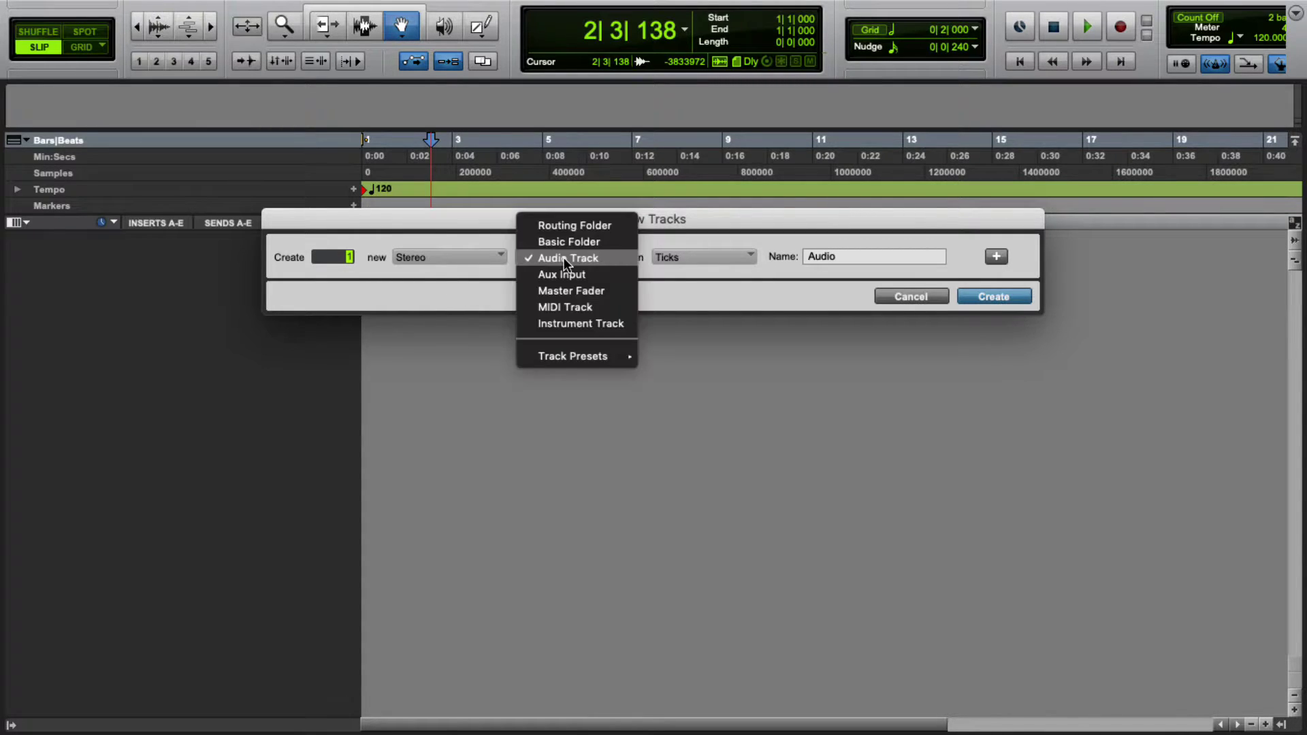
click(570, 291)
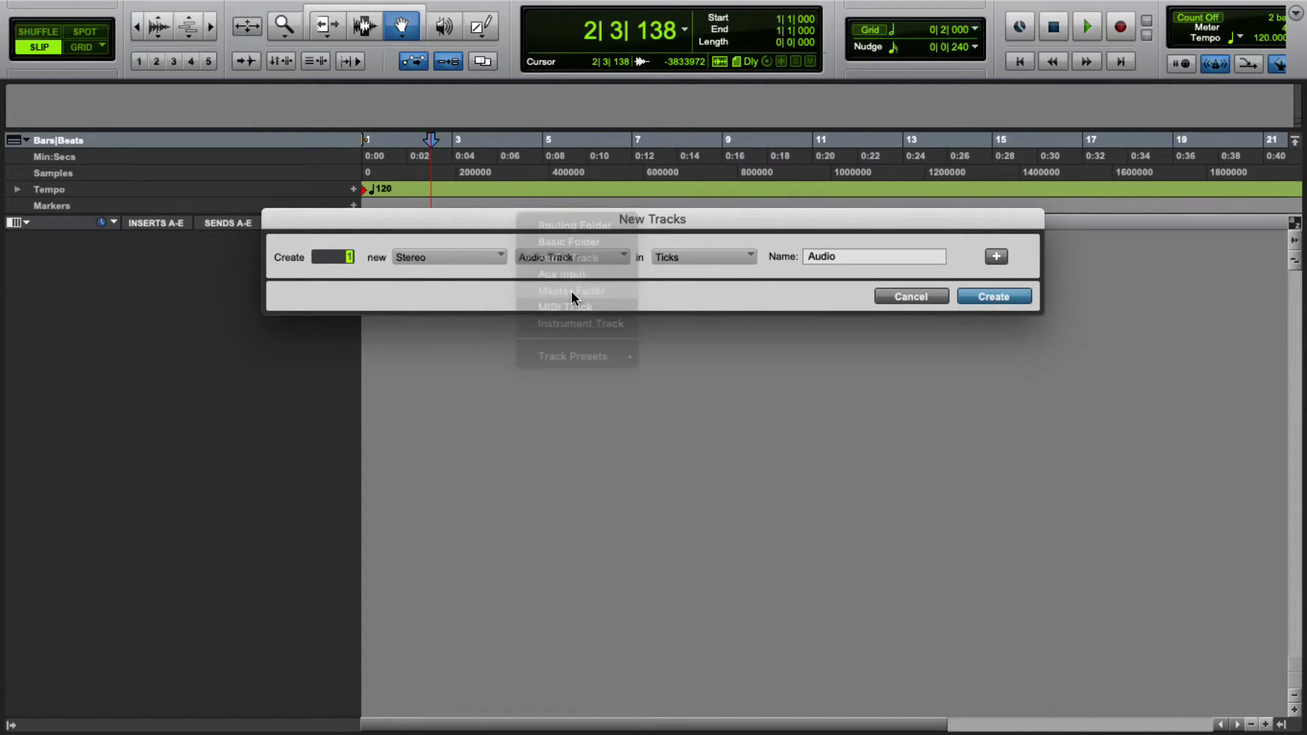
double_click(866, 253)
text(MASTER)
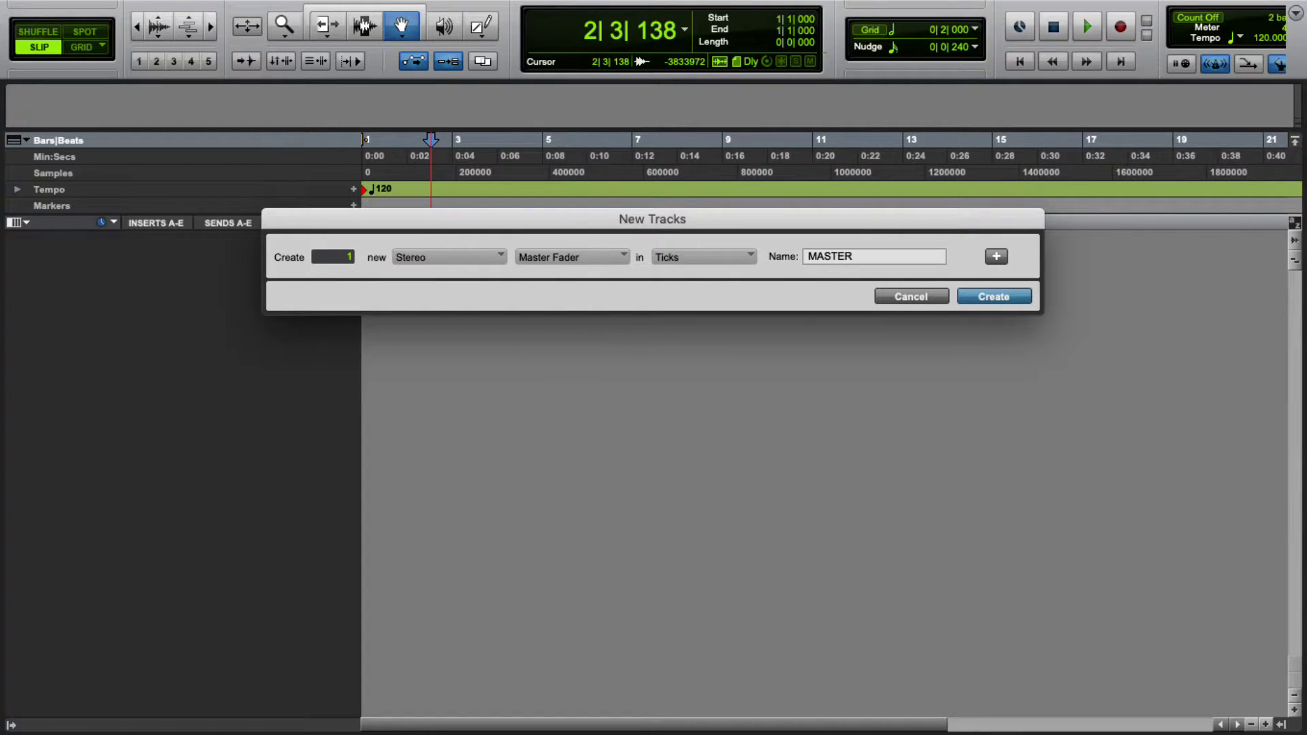
click(987, 297)
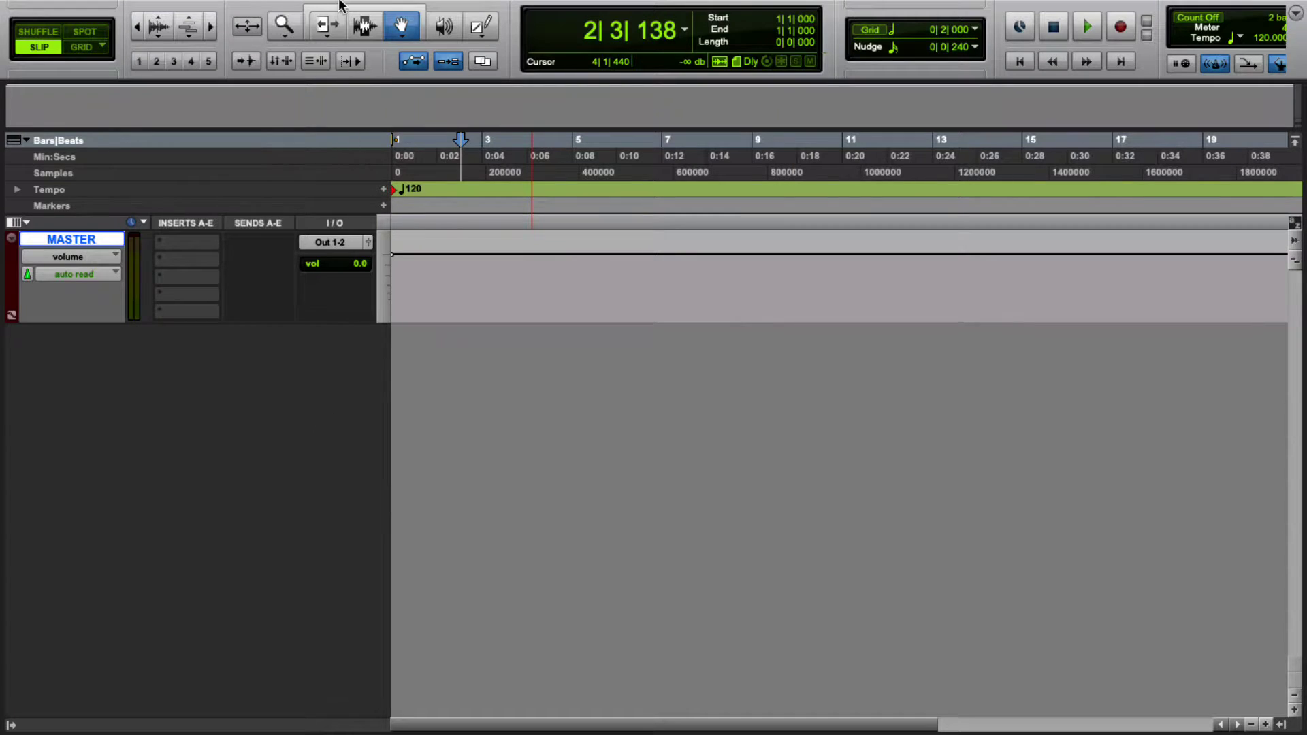
Step: Set up a new mono audio track named LEAD VOCAL in the new-tracks dialog
mouse_move(341, 4)
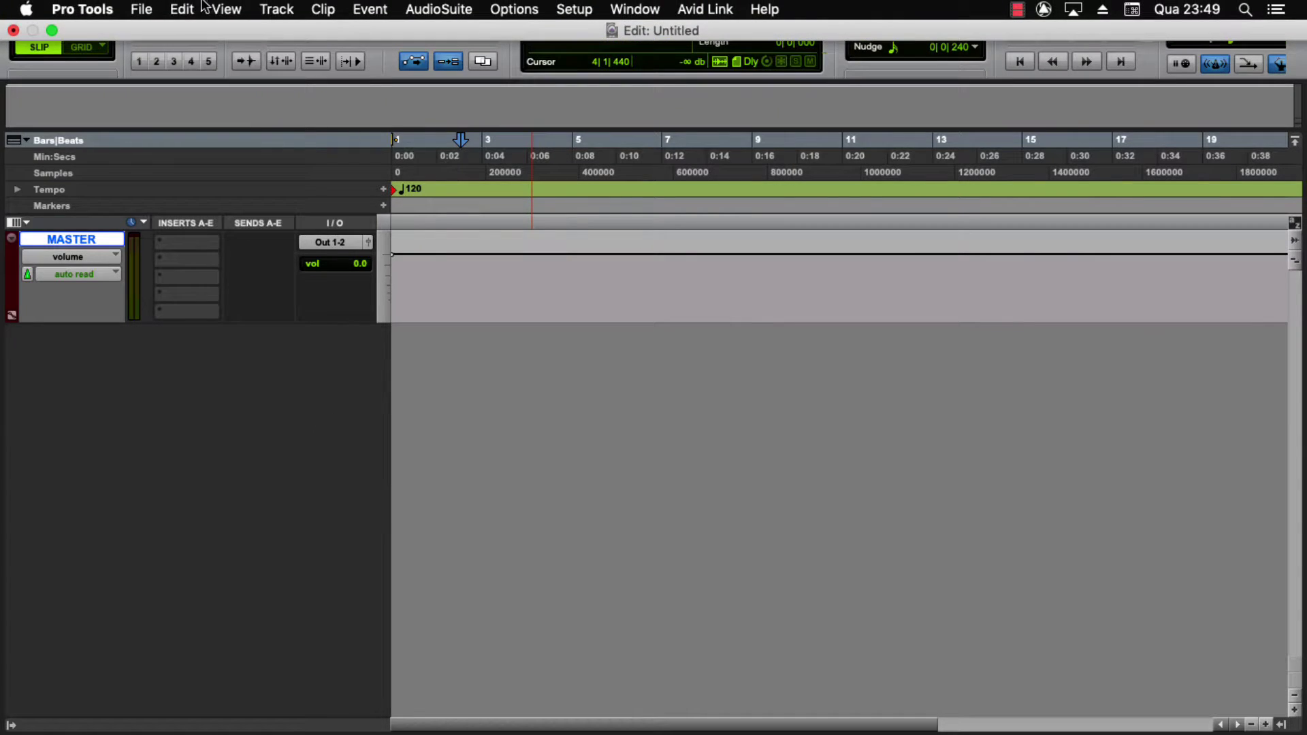
click(290, 11)
click(287, 33)
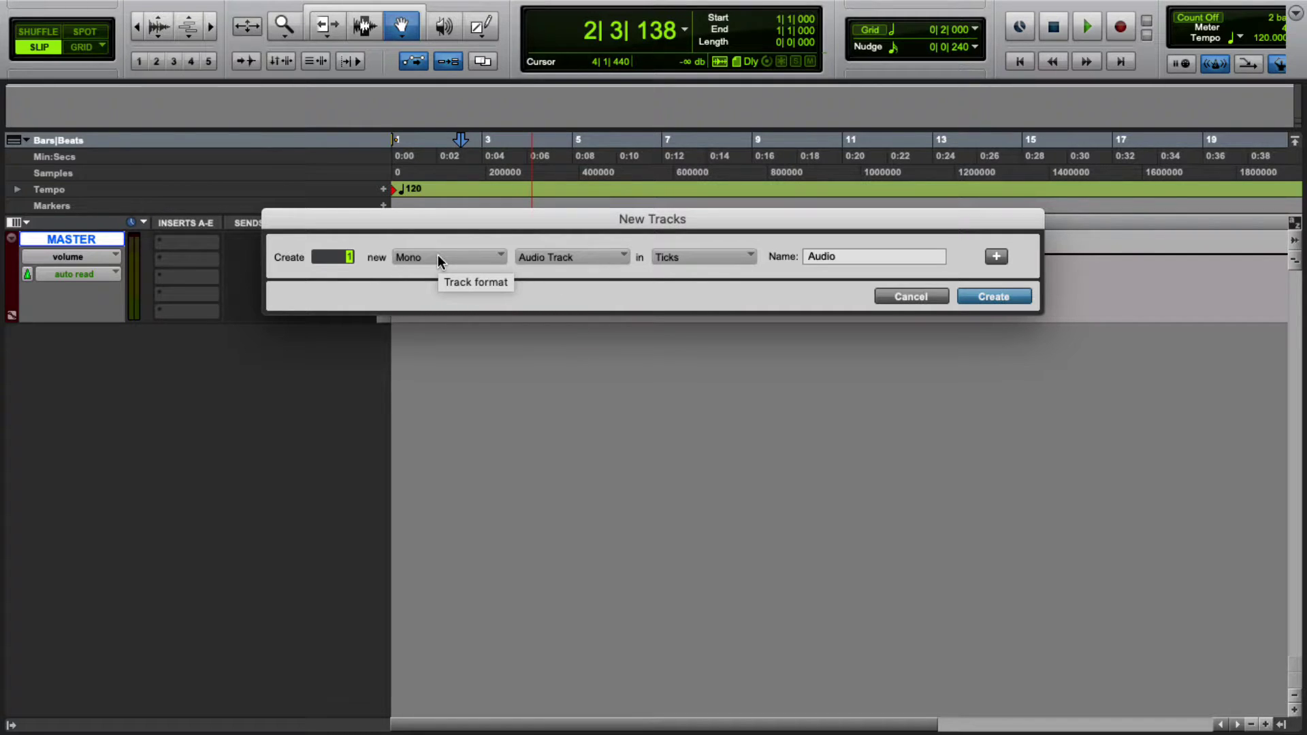
click(542, 258)
click(544, 258)
click(867, 256)
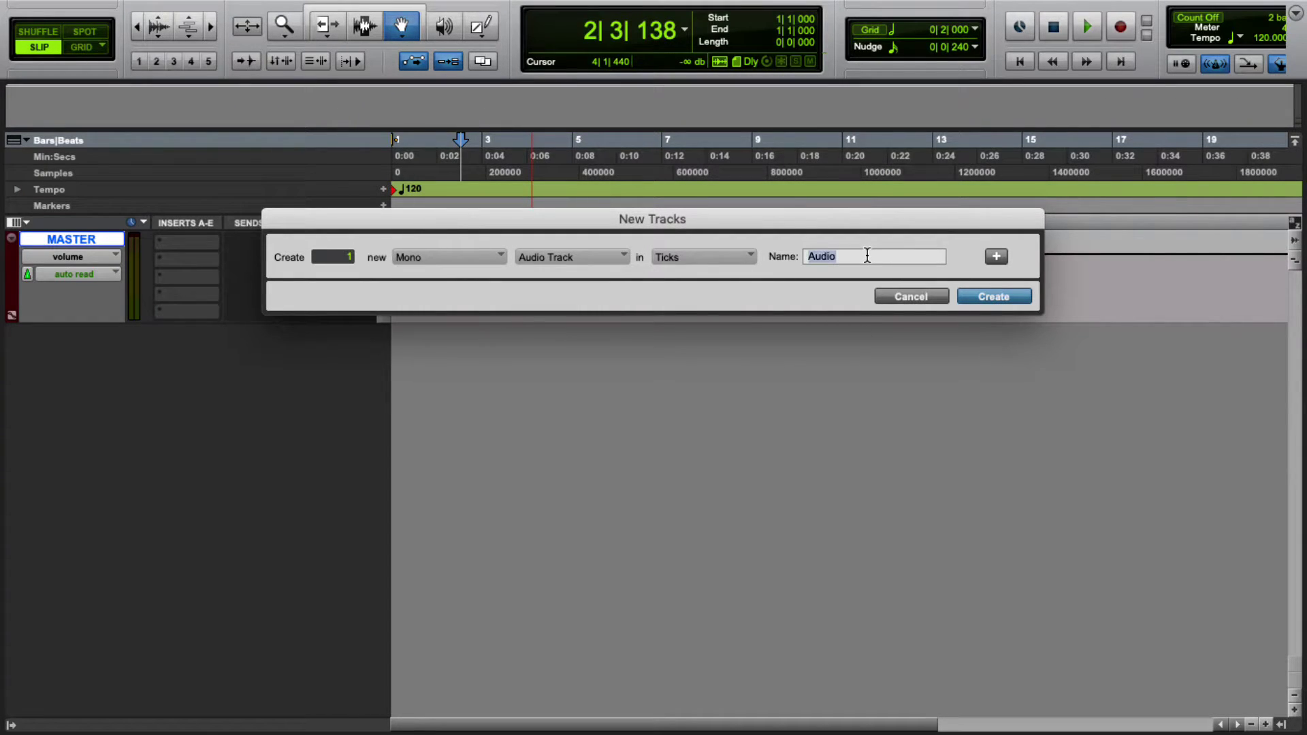
text(LEAD VOCAL)
Step: Create mono audio tracks VIOLÃO L and VIOLÃO R together with LEAD VOCAL, and move the MASTER track below them
click(998, 259)
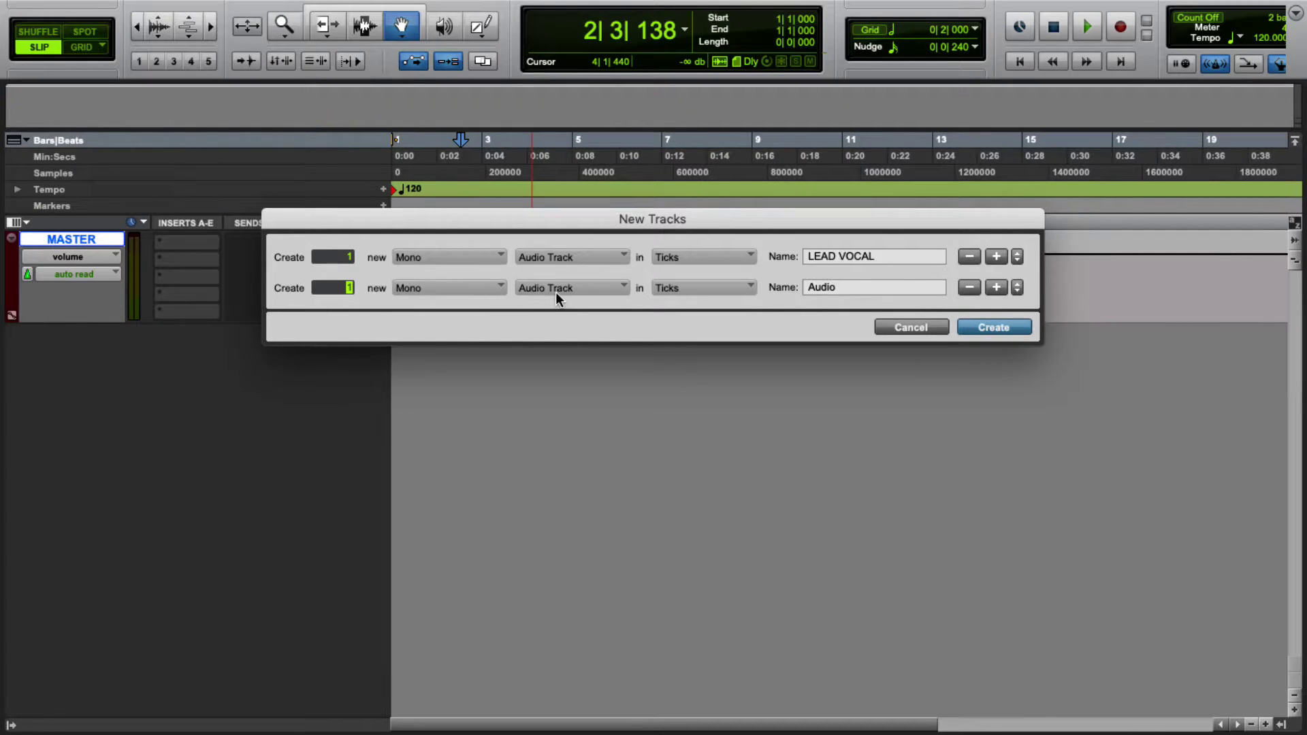
double_click(848, 287)
text(VIOLÃO L)
click(995, 287)
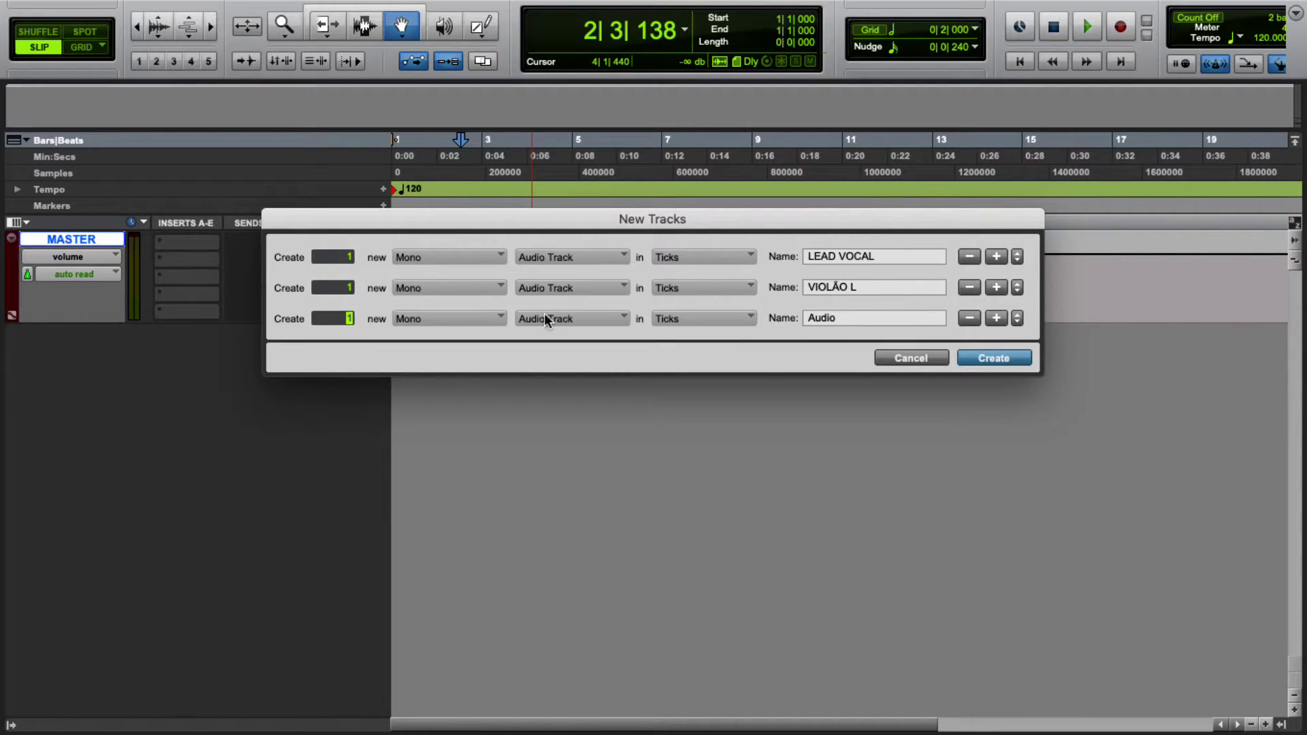
click(886, 317)
text(VIOLÃO R)
click(994, 358)
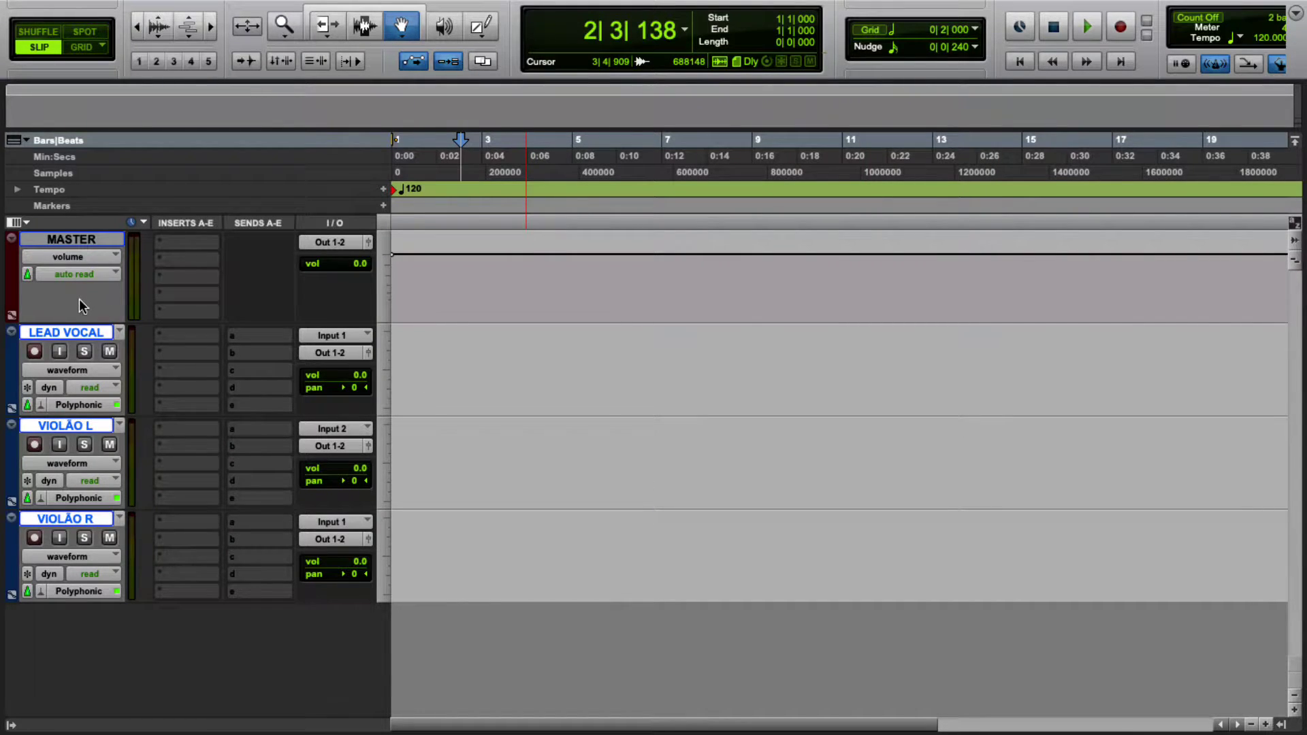
drag(15, 286, 6, 586)
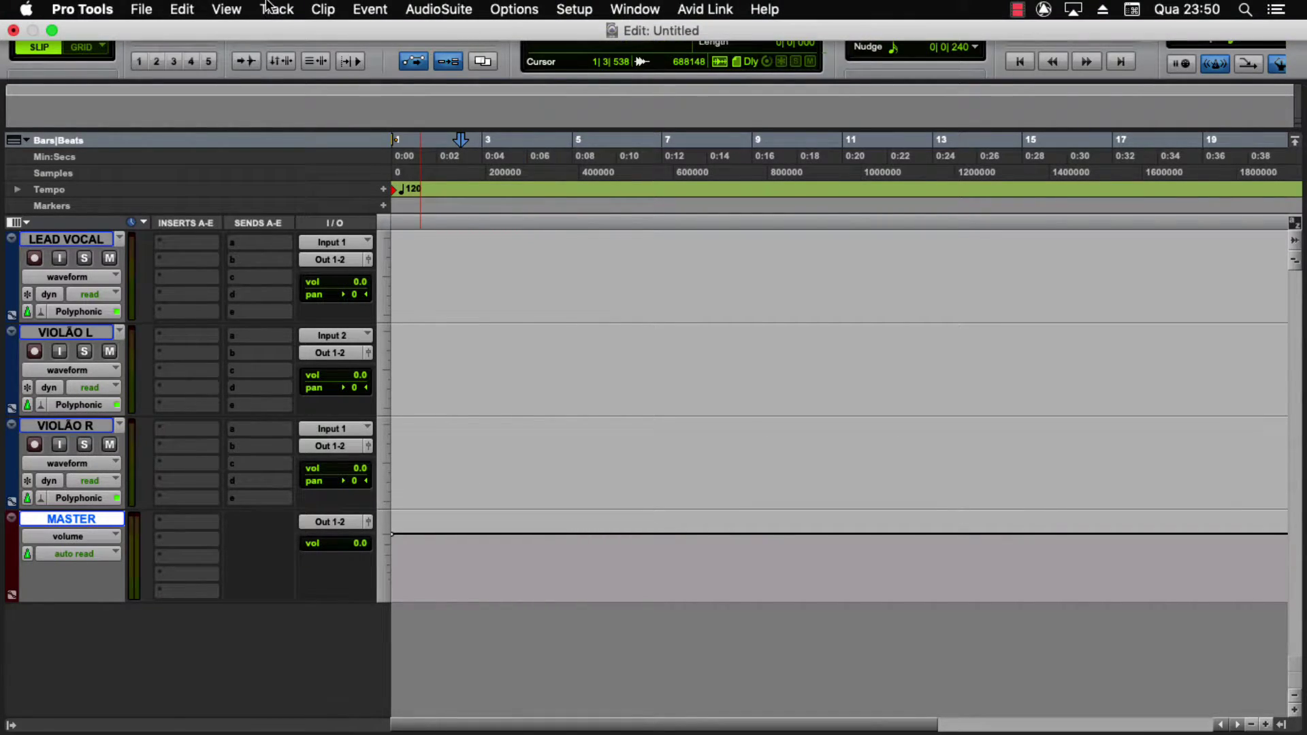
Step: Create one stereo audio track named TECLADO ST
click(275, 10)
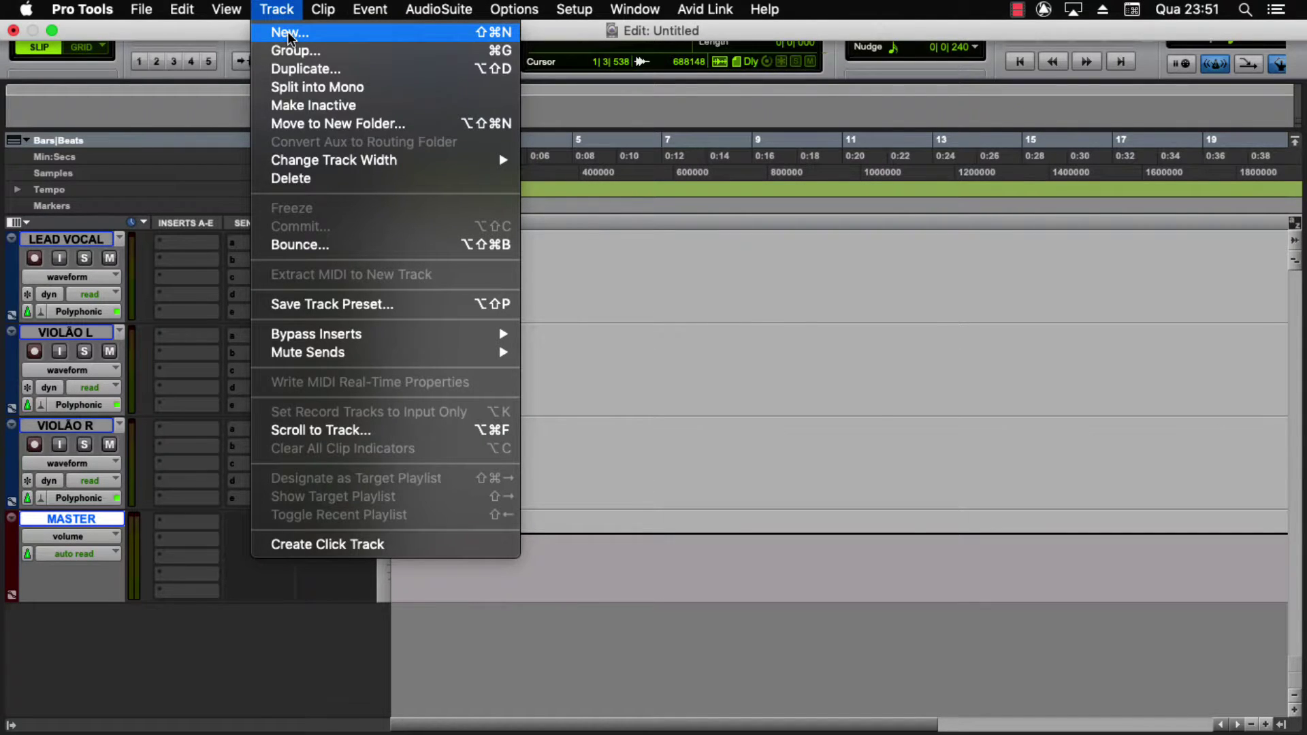
click(287, 31)
click(455, 258)
click(439, 280)
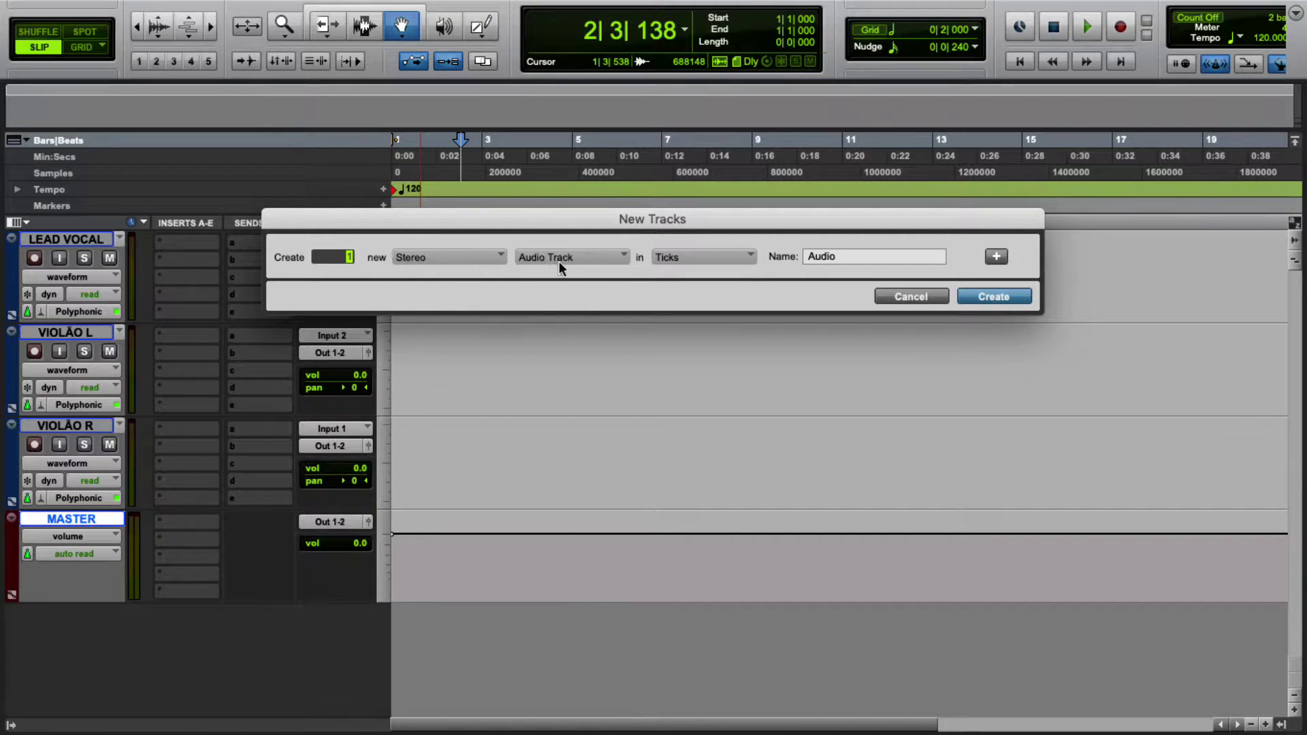
key(Tab)
text(TECLADO ST)
click(991, 297)
Step: Move the MASTER track below the TECLADO ST track so it is last in the session
scroll(226, 599, down, 2)
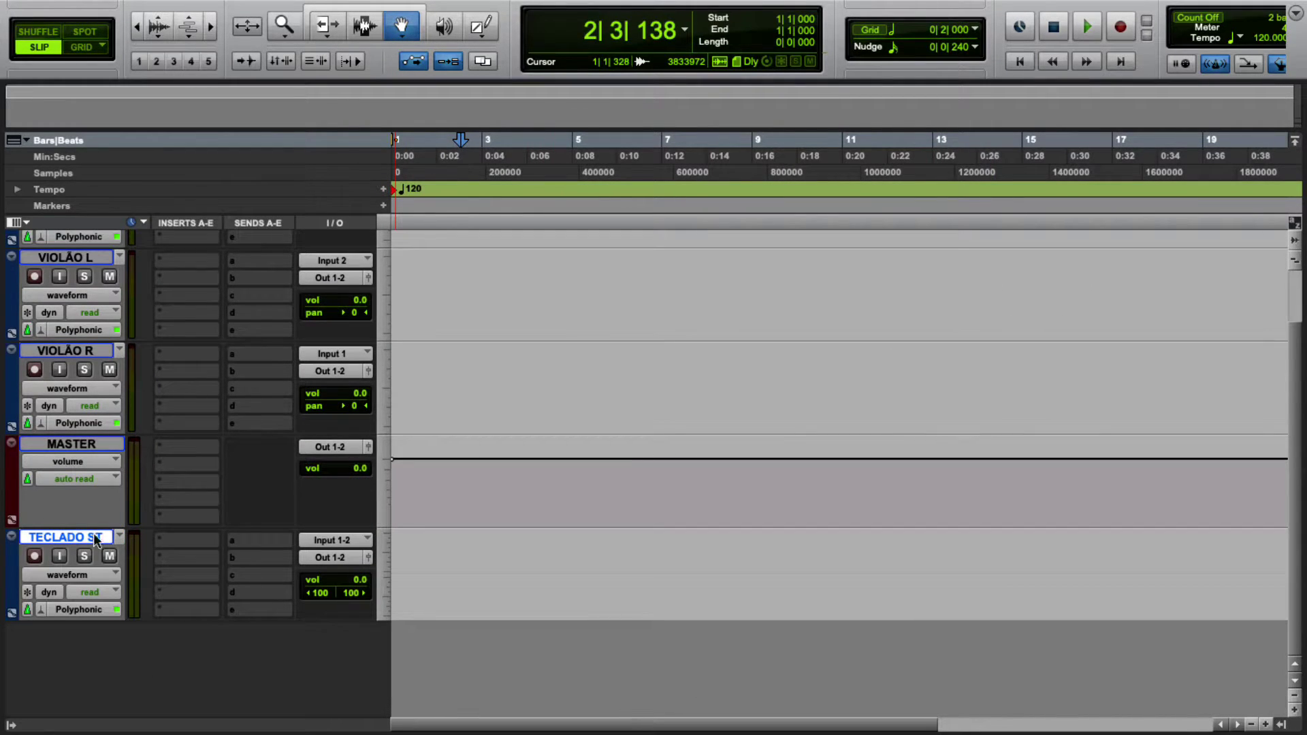
drag(16, 474, 8, 569)
drag(13, 485, 3, 582)
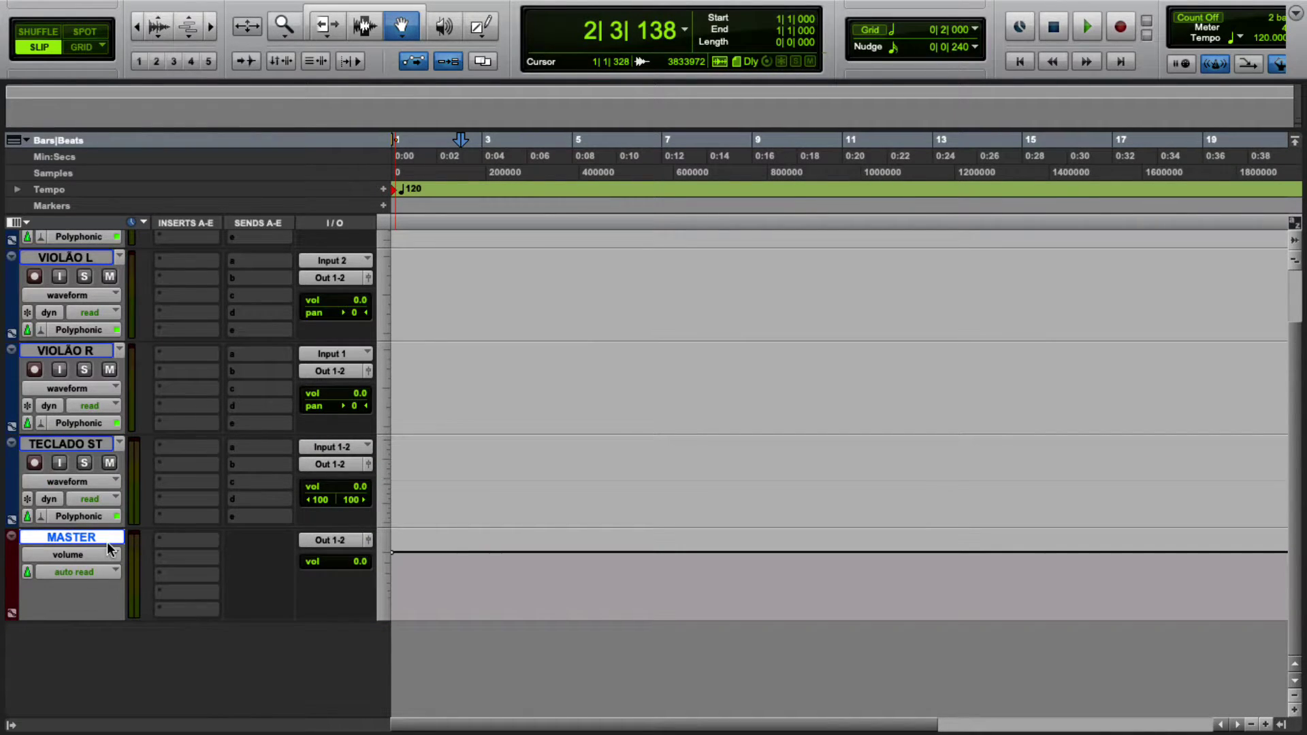
Step: Color the MASTER track bright yellow and the TECLADO ST track red
double_click(12, 586)
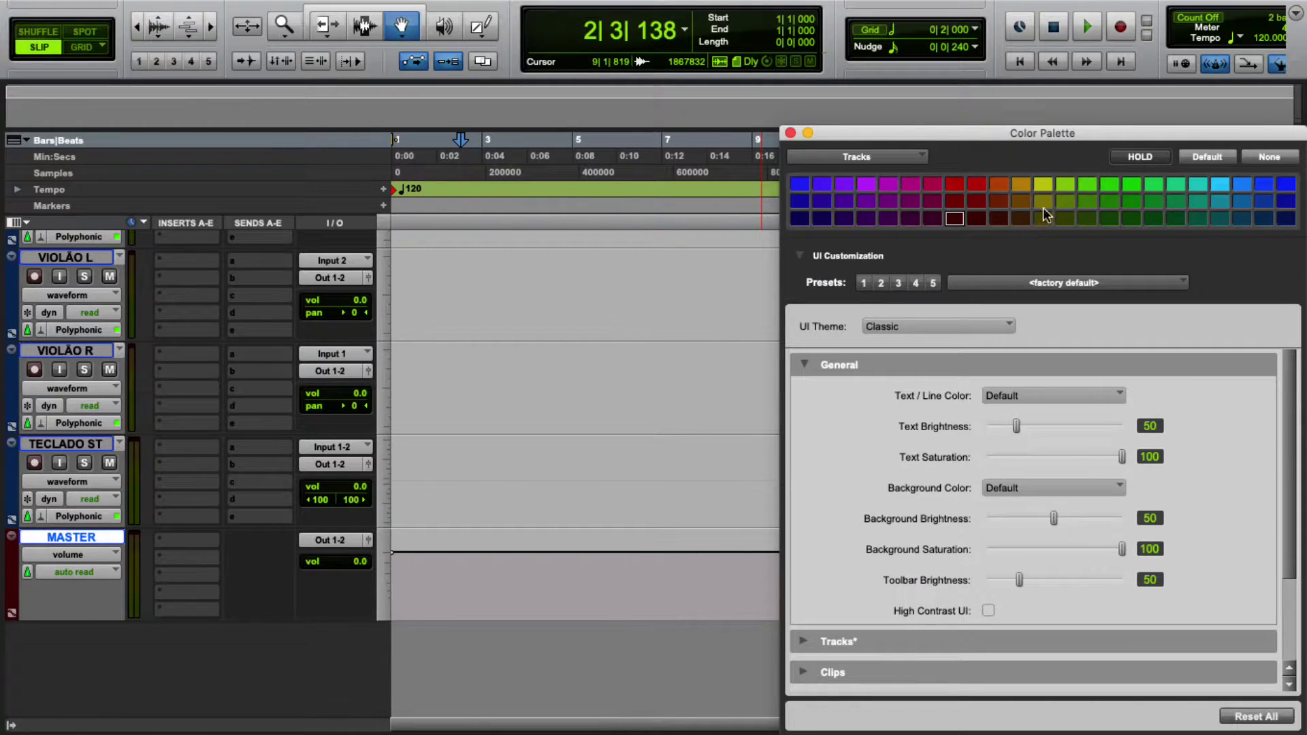
click(1043, 185)
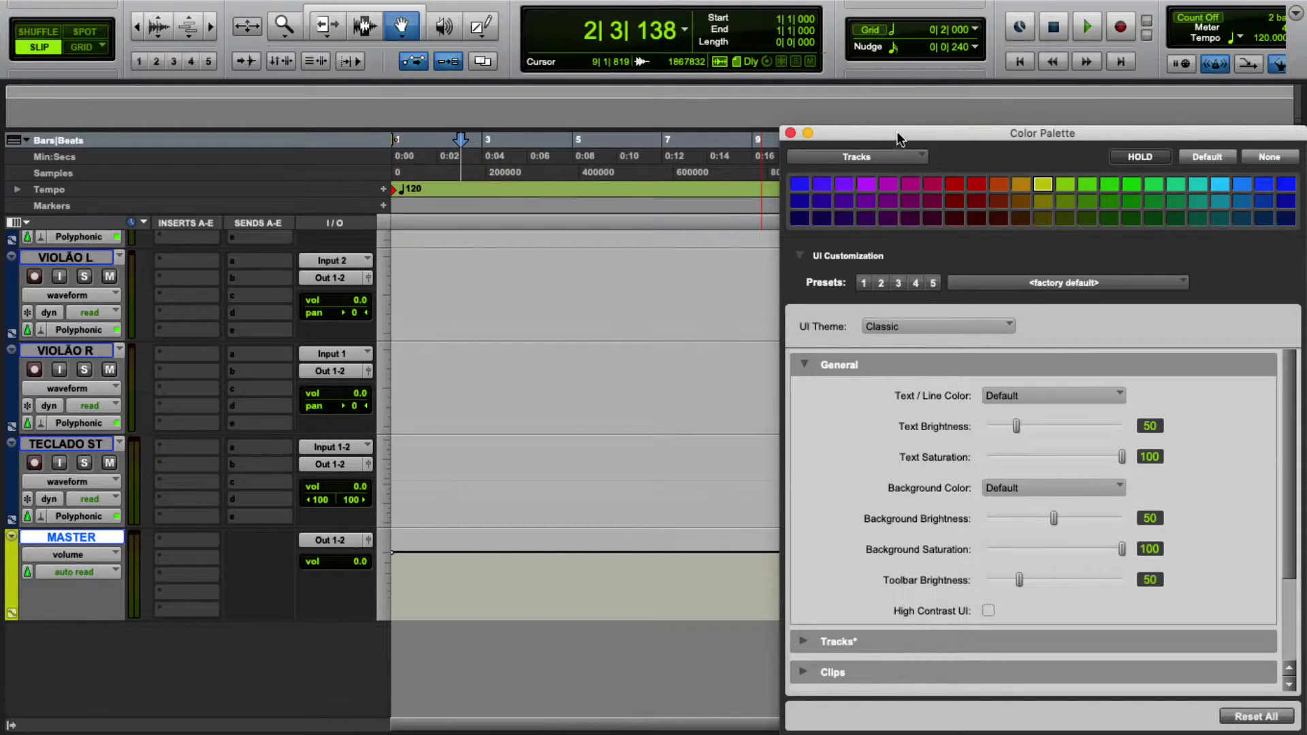
click(791, 133)
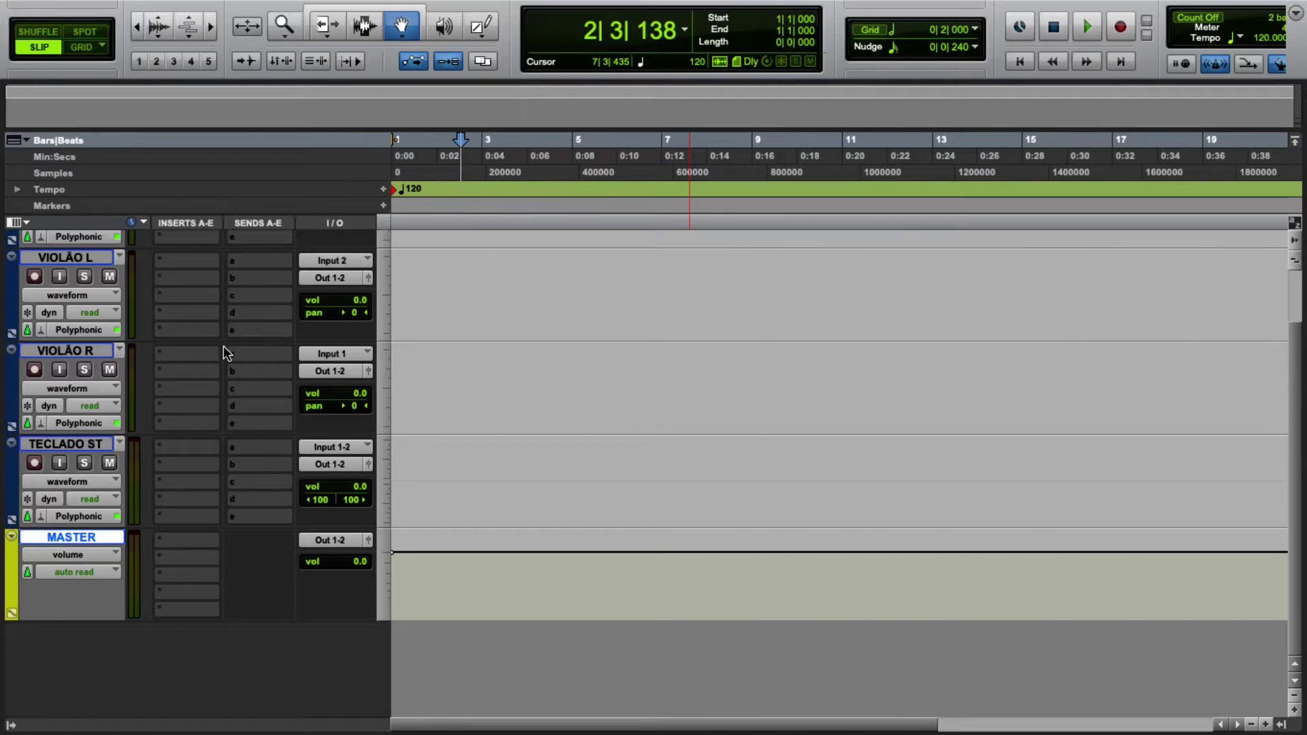
double_click(12, 492)
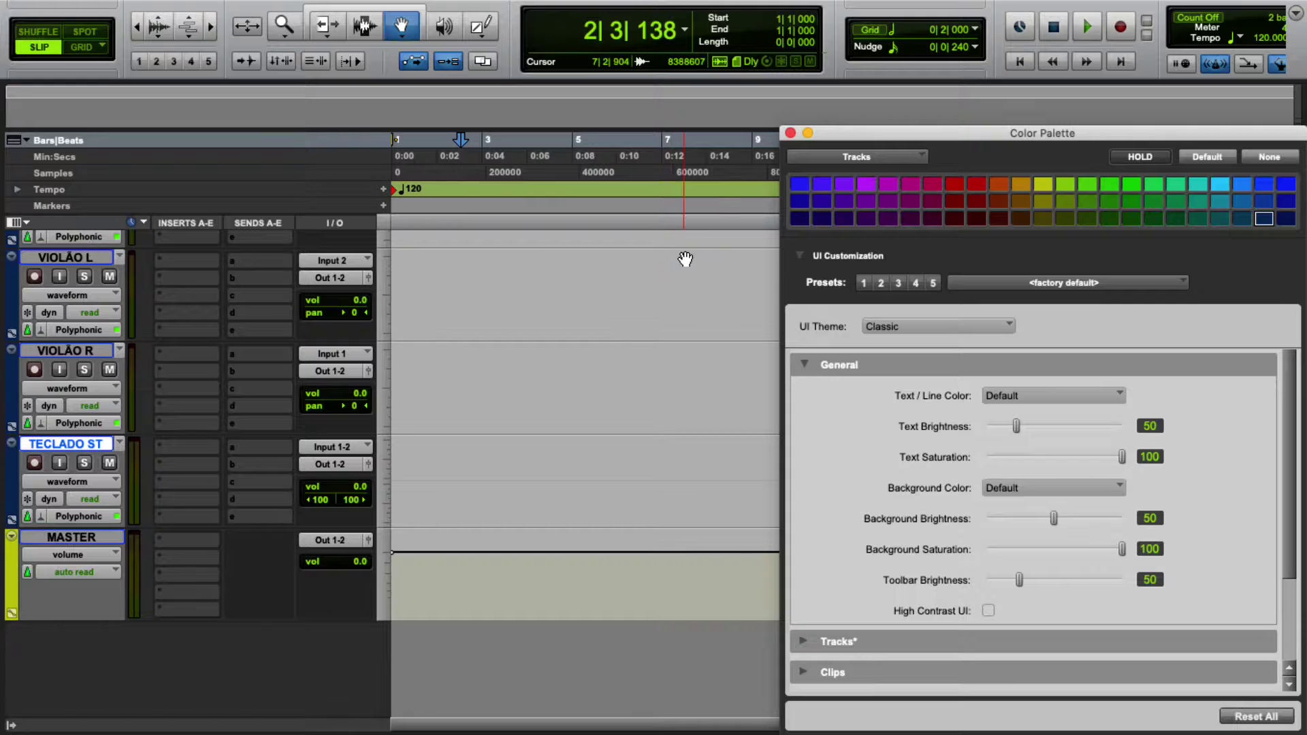
click(974, 186)
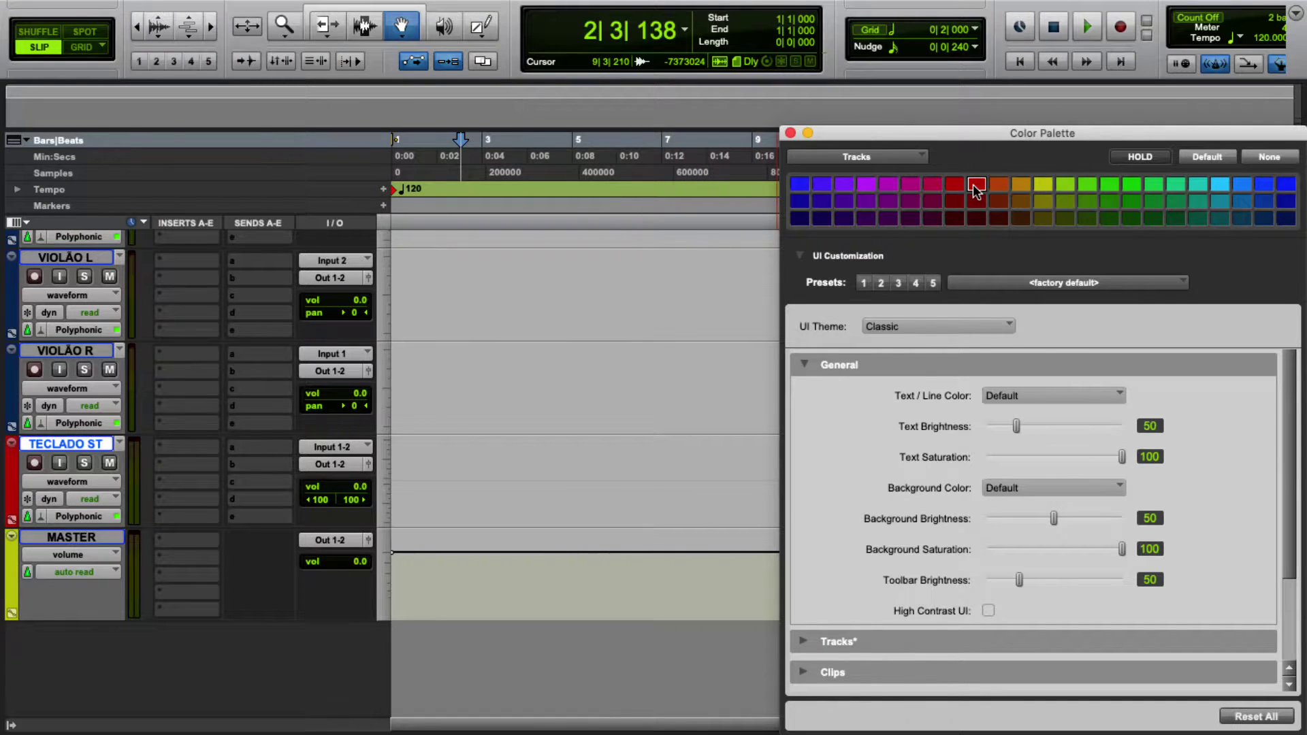
Step: Color the VIOLÃO R and VIOLÃO L tracks the same bright blue
scroll(77, 408, up, 2)
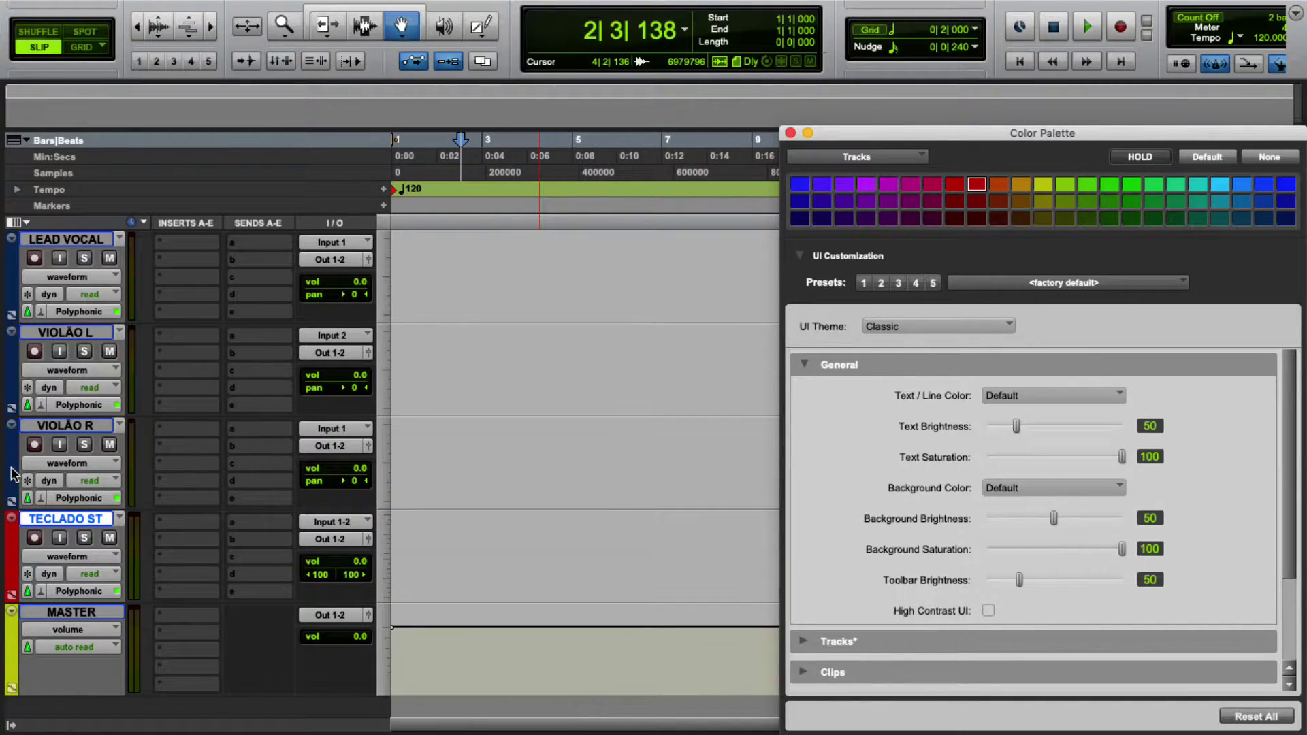
click(14, 476)
click(797, 186)
click(14, 373)
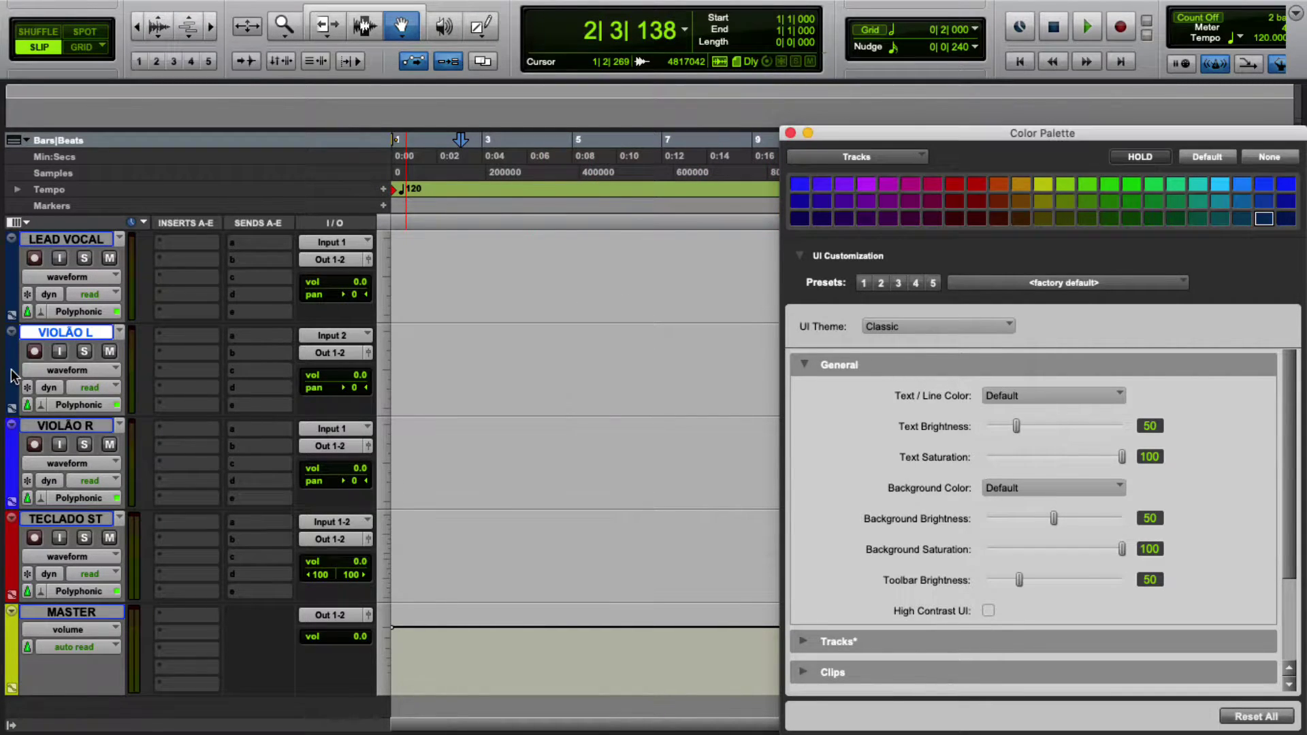
click(798, 191)
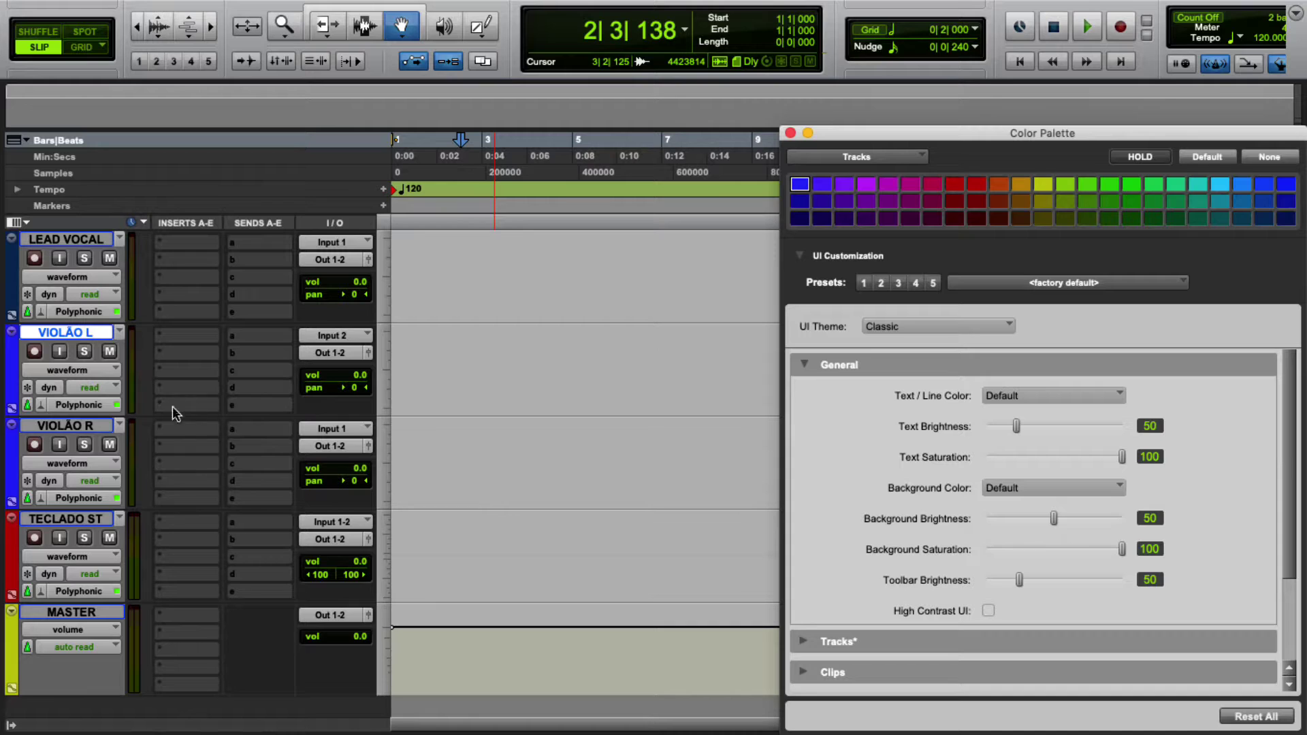
Step: Color the LEAD VOCAL track bright green and close the color palette
click(13, 286)
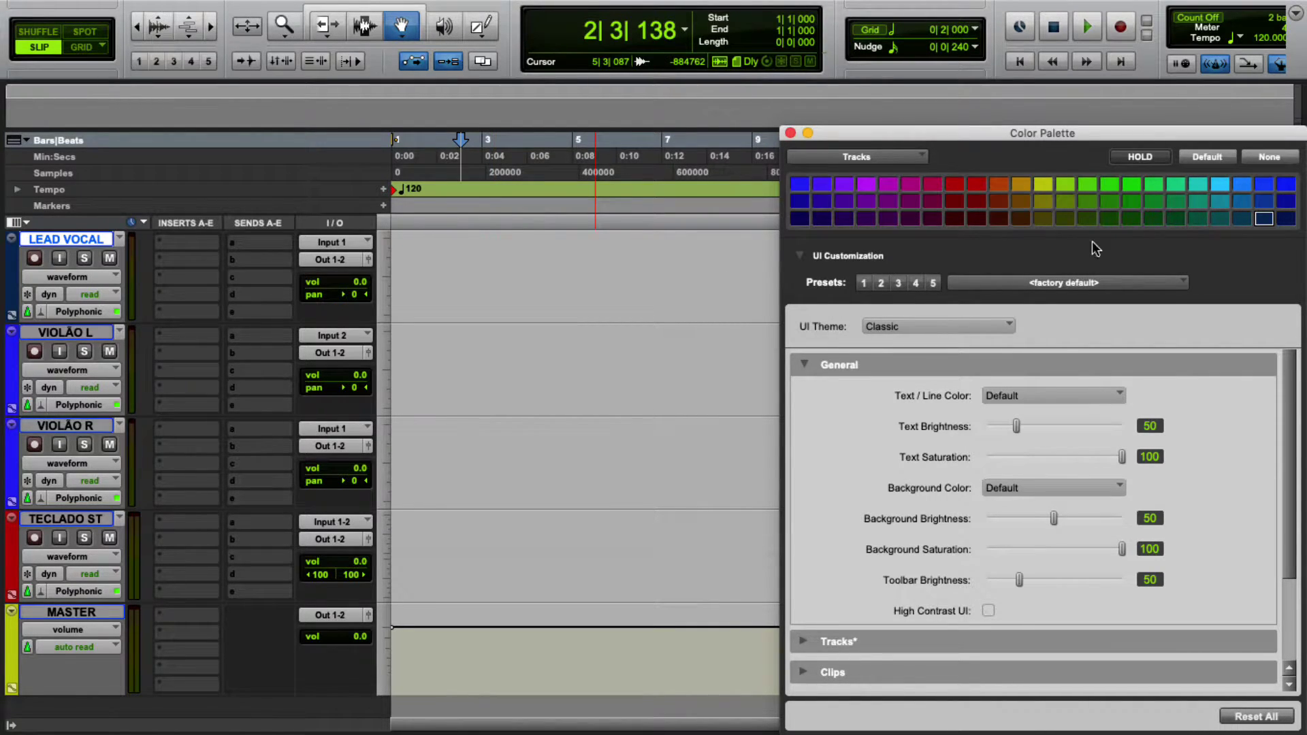
click(1128, 185)
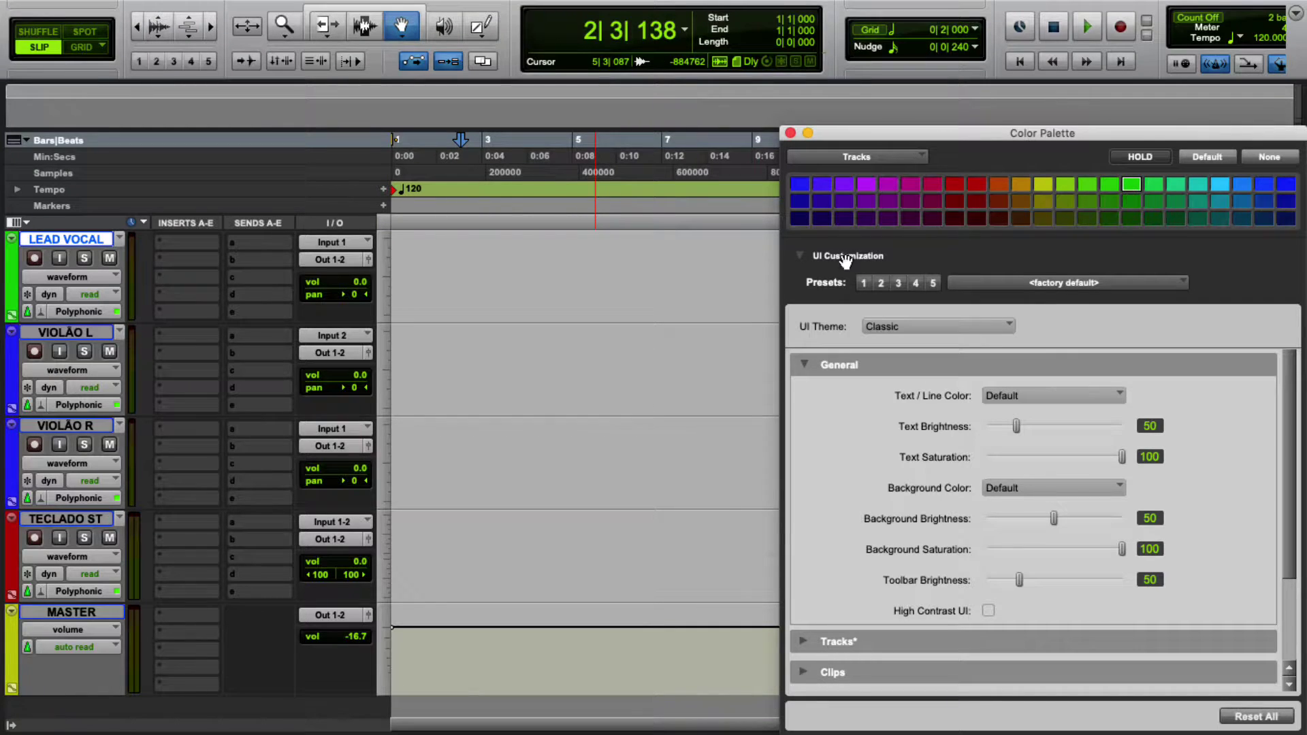
click(790, 133)
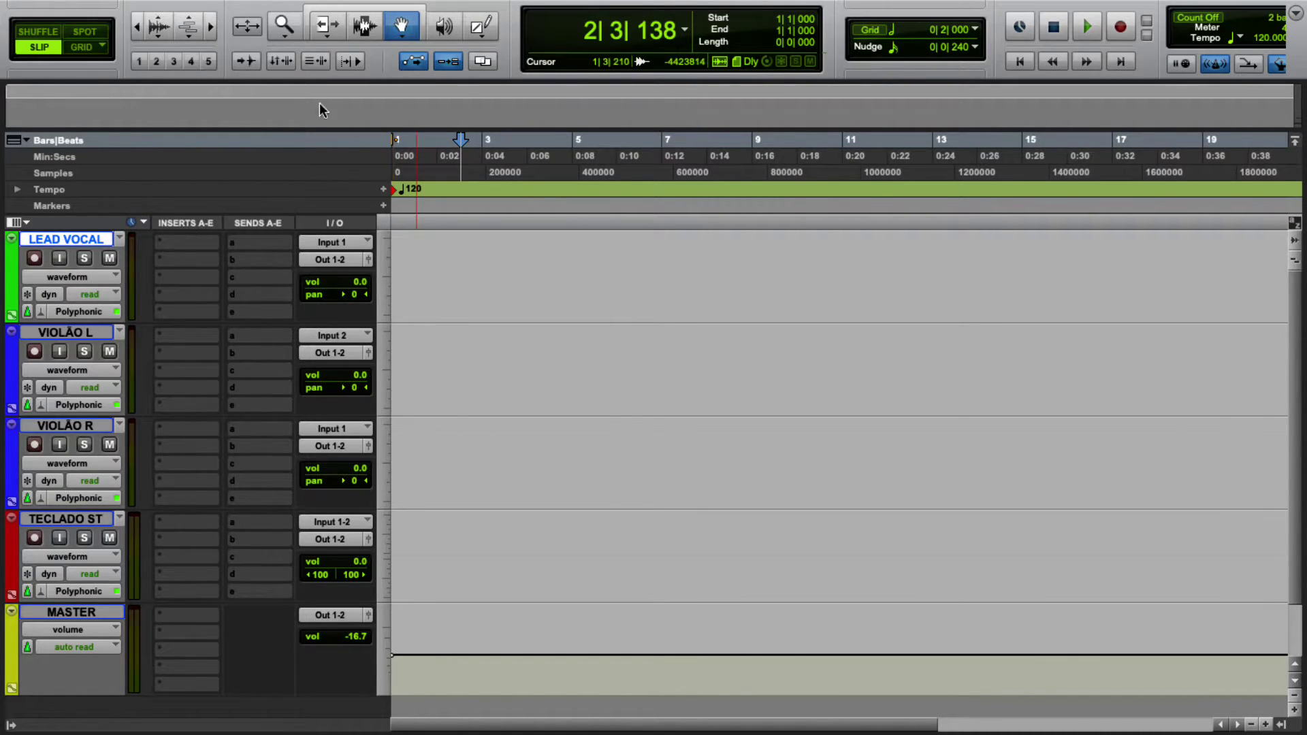
Step: Add a click track to the session
mouse_move(237, 9)
click(277, 9)
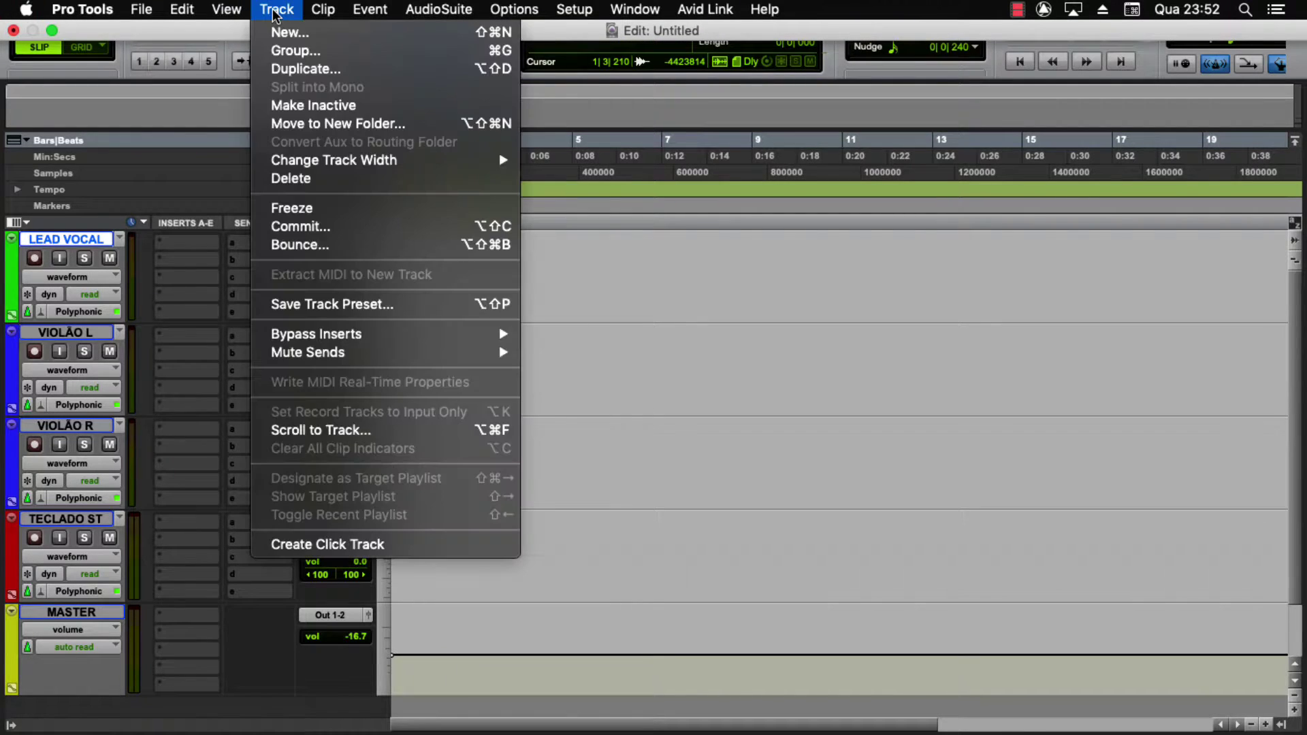
click(326, 544)
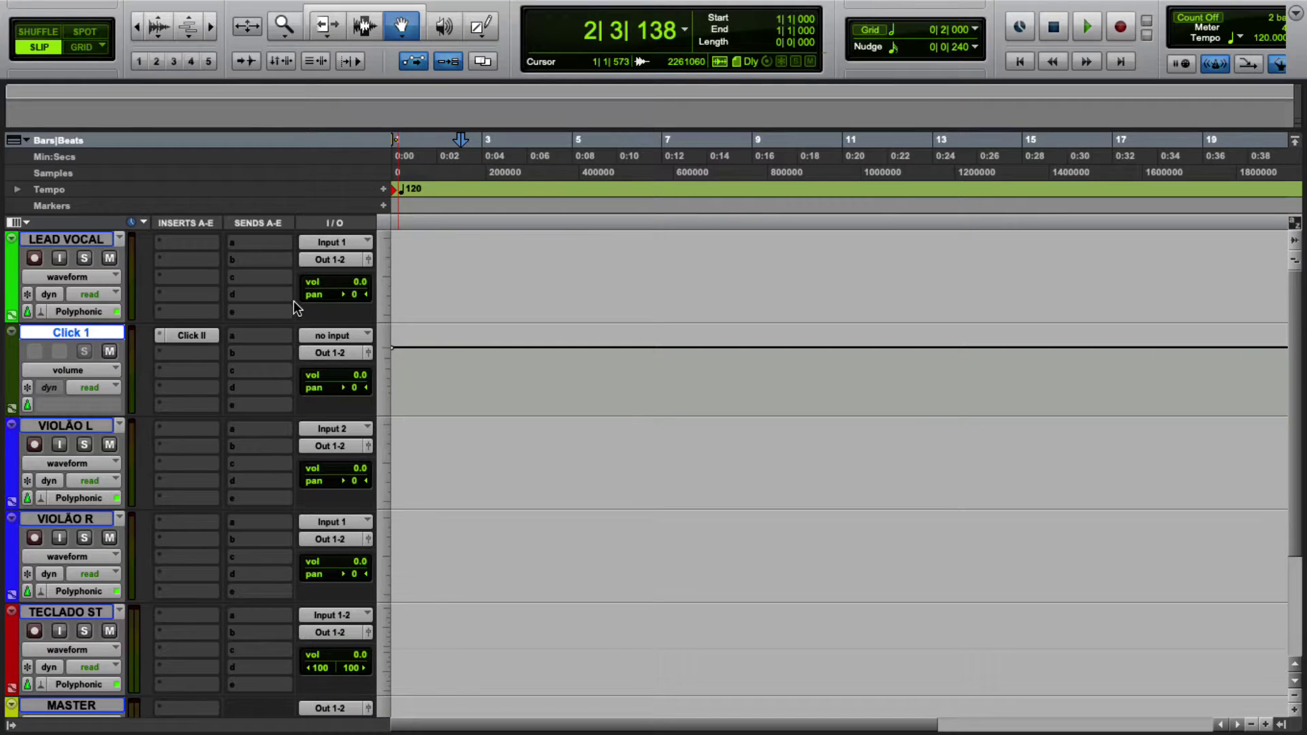
Step: Play the session from the start to check the click's level on the MASTER track, and stop playback
key(space)
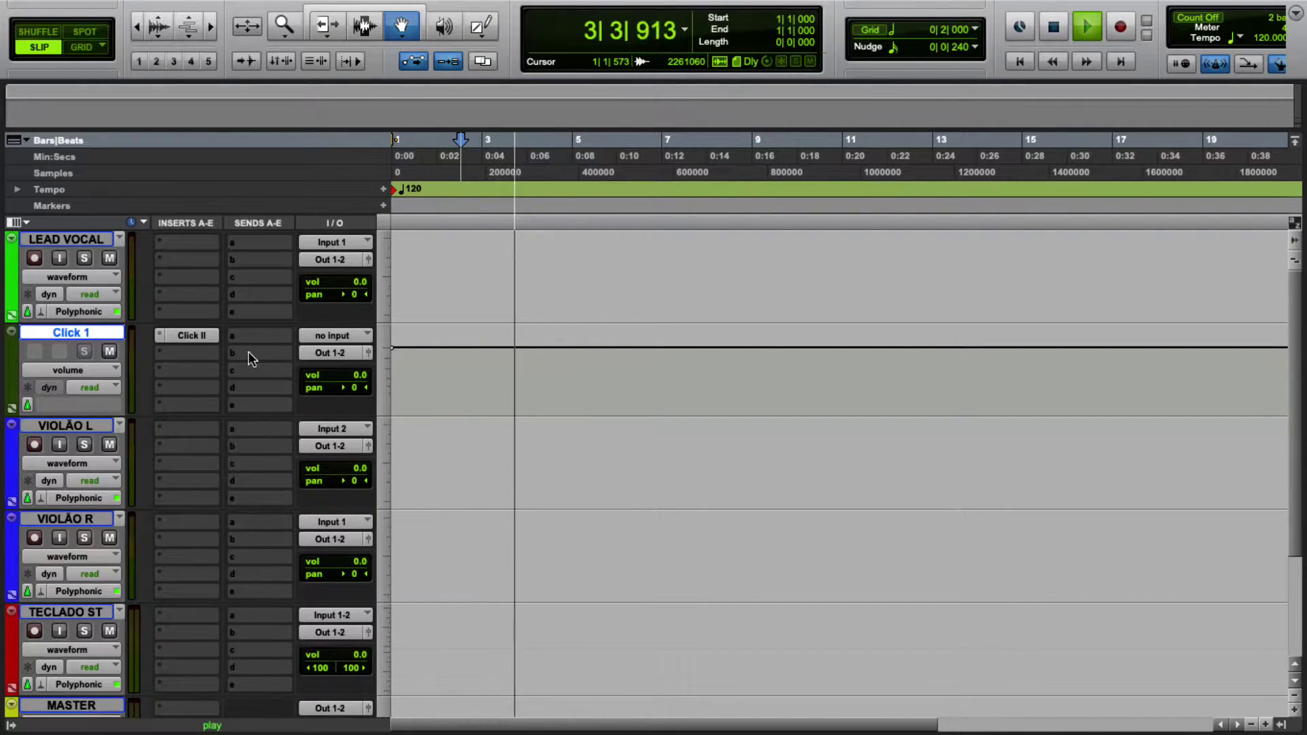
scroll(248, 351, down, 5)
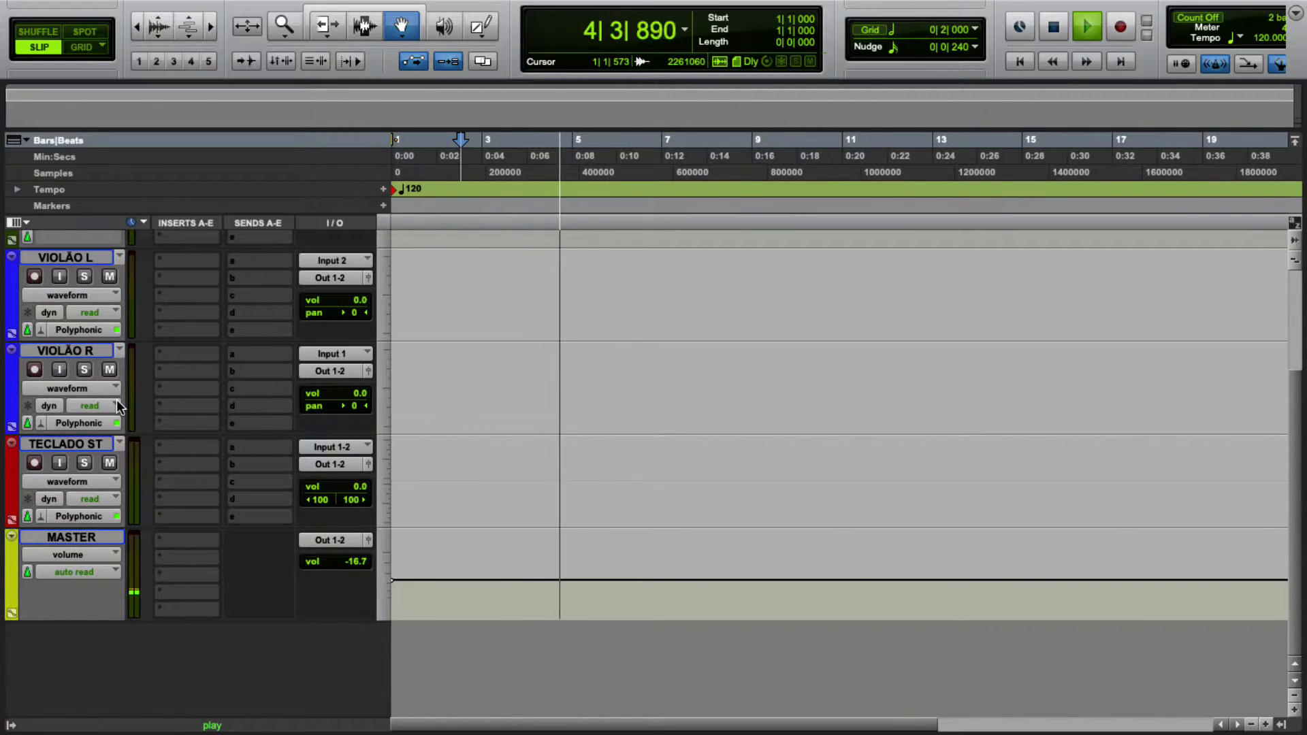
key(space)
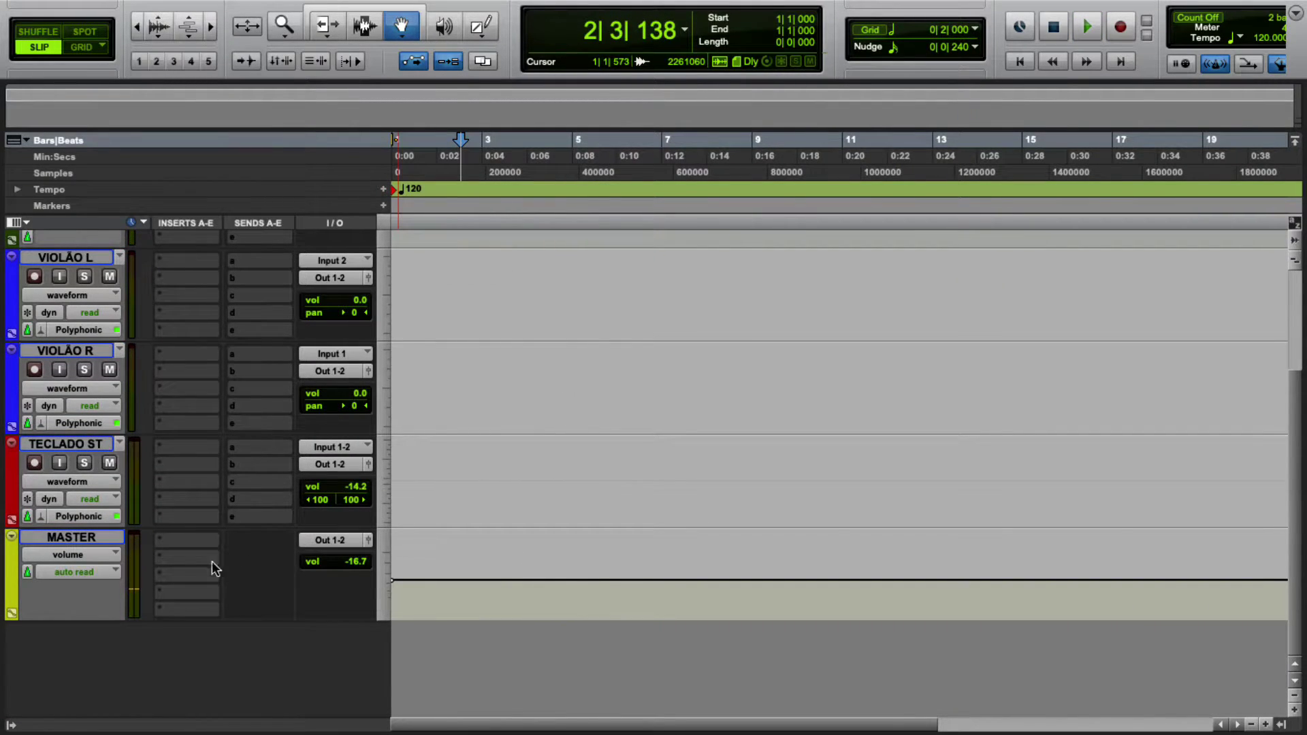
scroll(143, 576, up, 5)
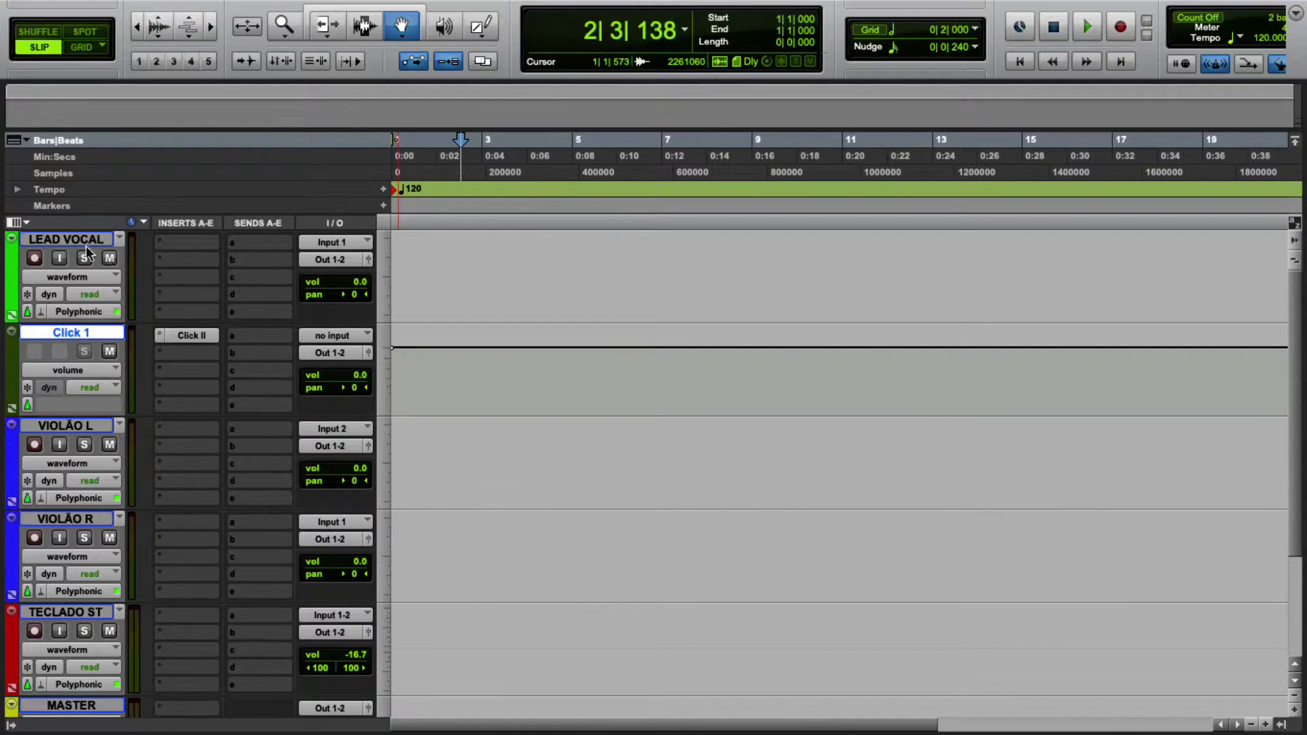
Step: Record-arm the LEAD VOCAL track with input monitoring on and set its output volume to -0.4 dB
click(34, 259)
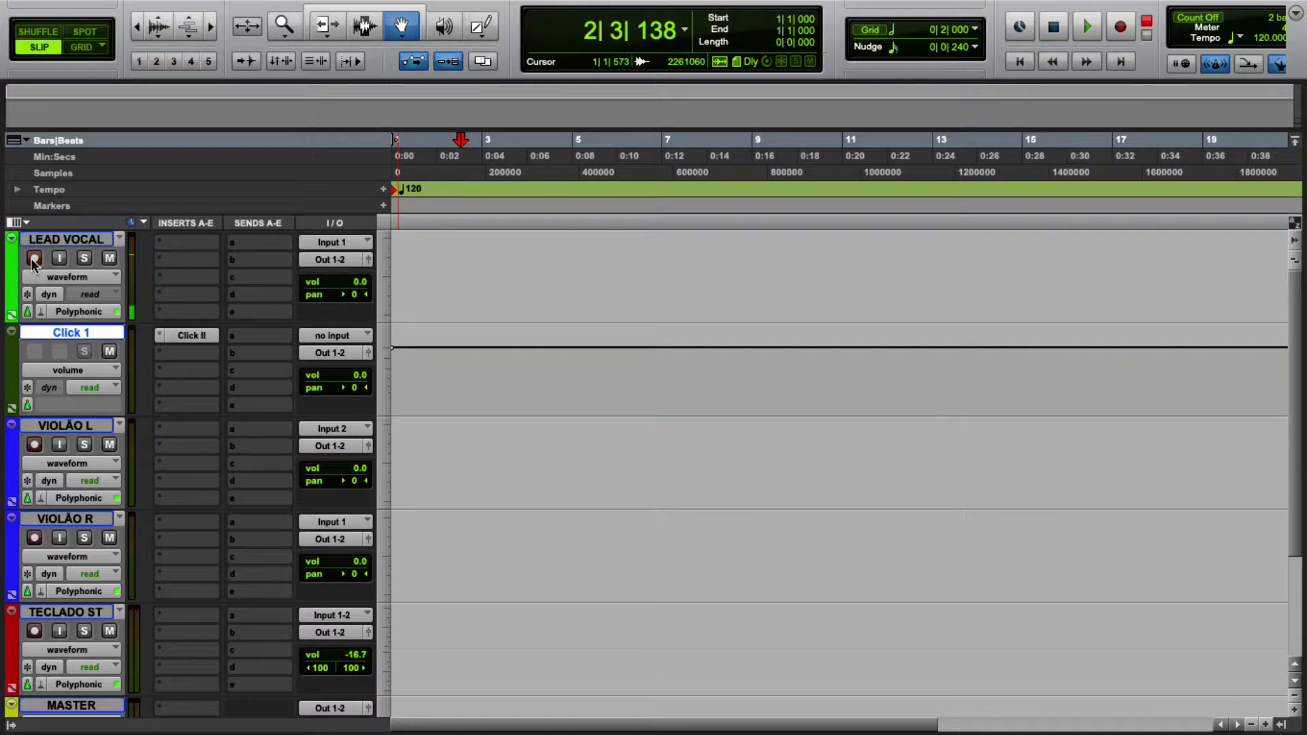
click(368, 260)
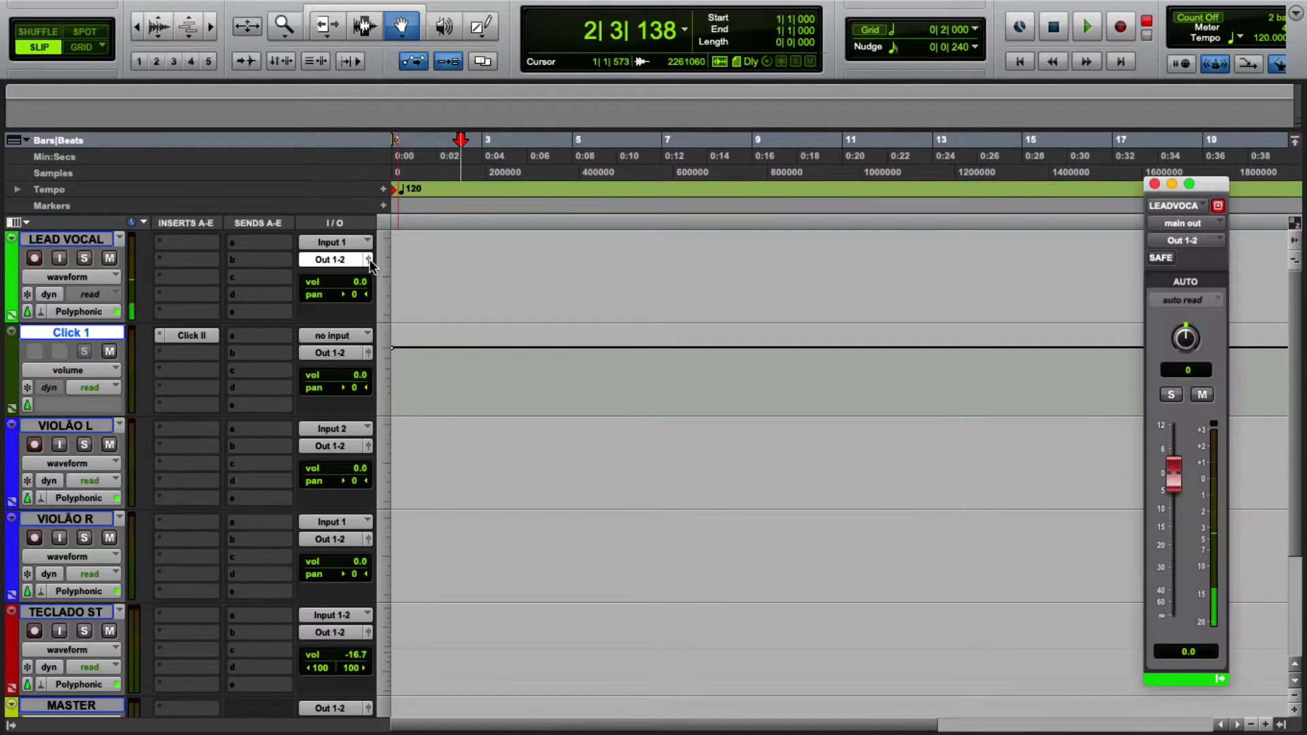
click(368, 259)
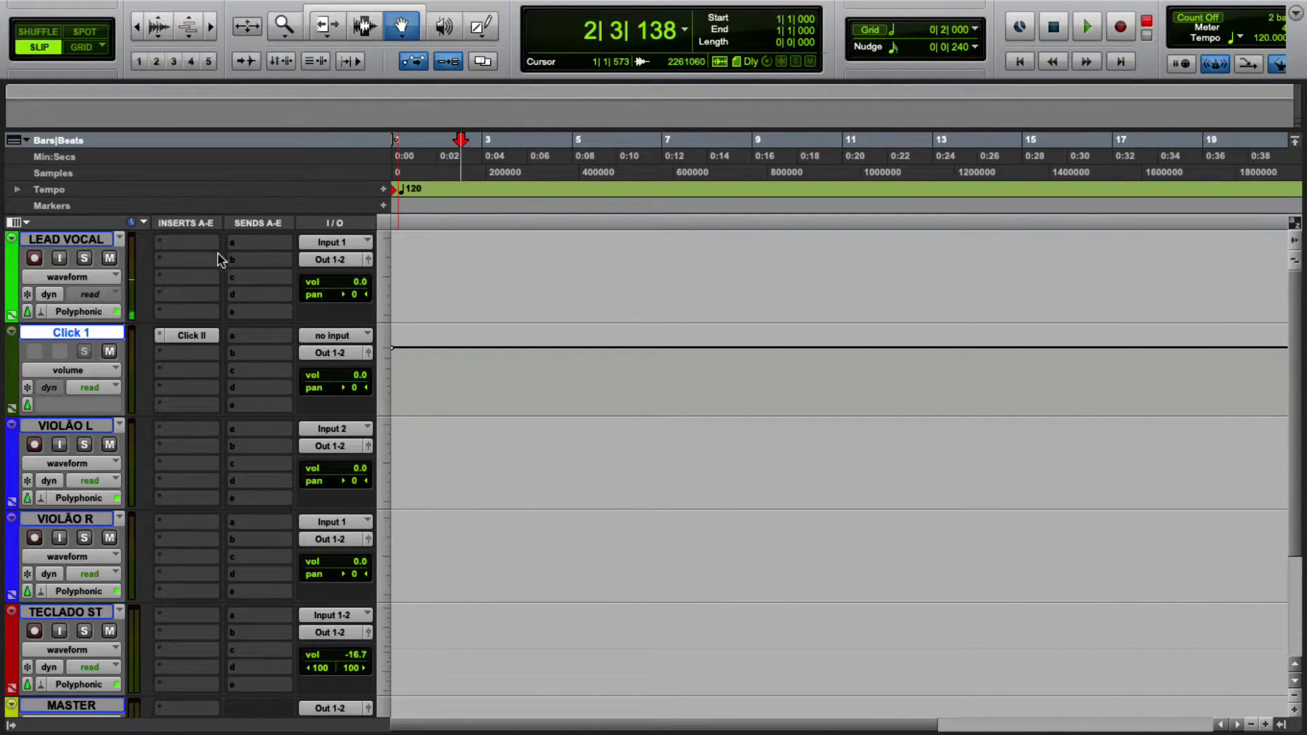
click(60, 259)
click(368, 259)
mouse_move(1172, 477)
mouse_down()
mouse_move(1173, 613)
mouse_move(1186, 475)
mouse_up()
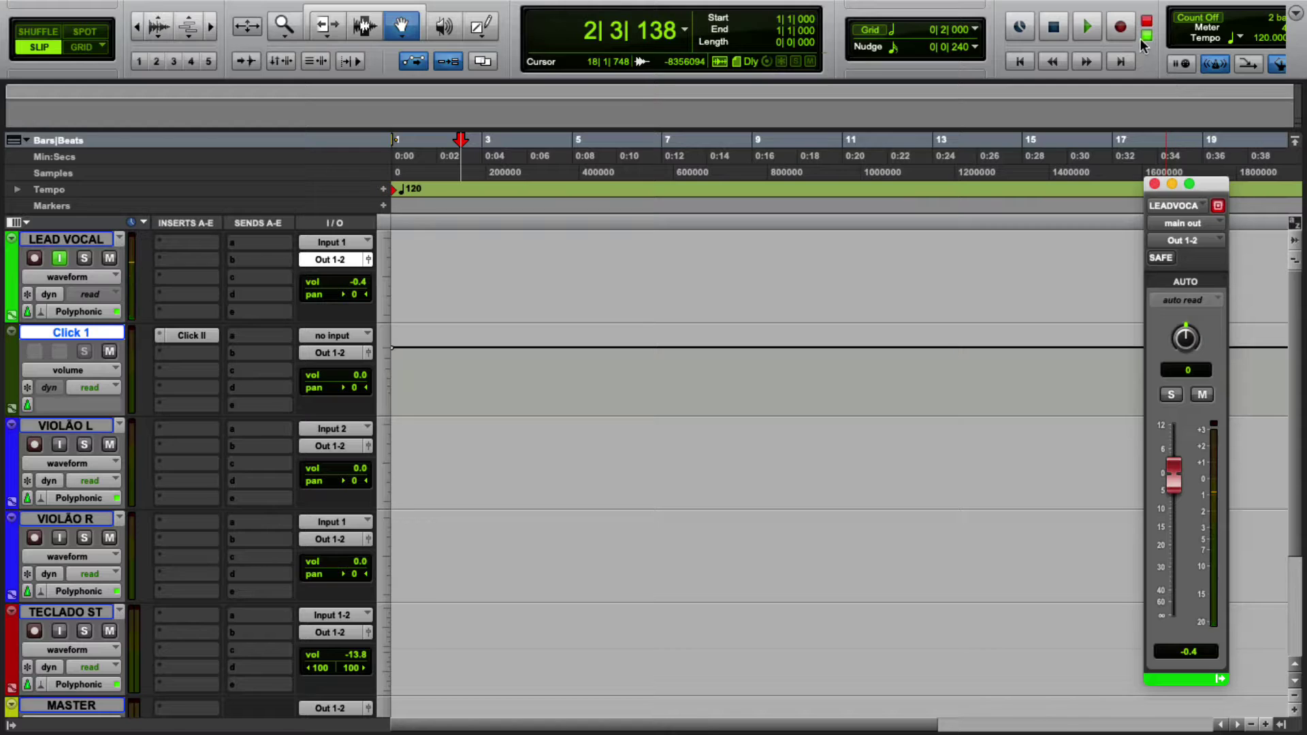
Step: Record a vocal take on LEAD VOCAL with input monitoring off, and lower the track's fader to minus infinity
click(1121, 30)
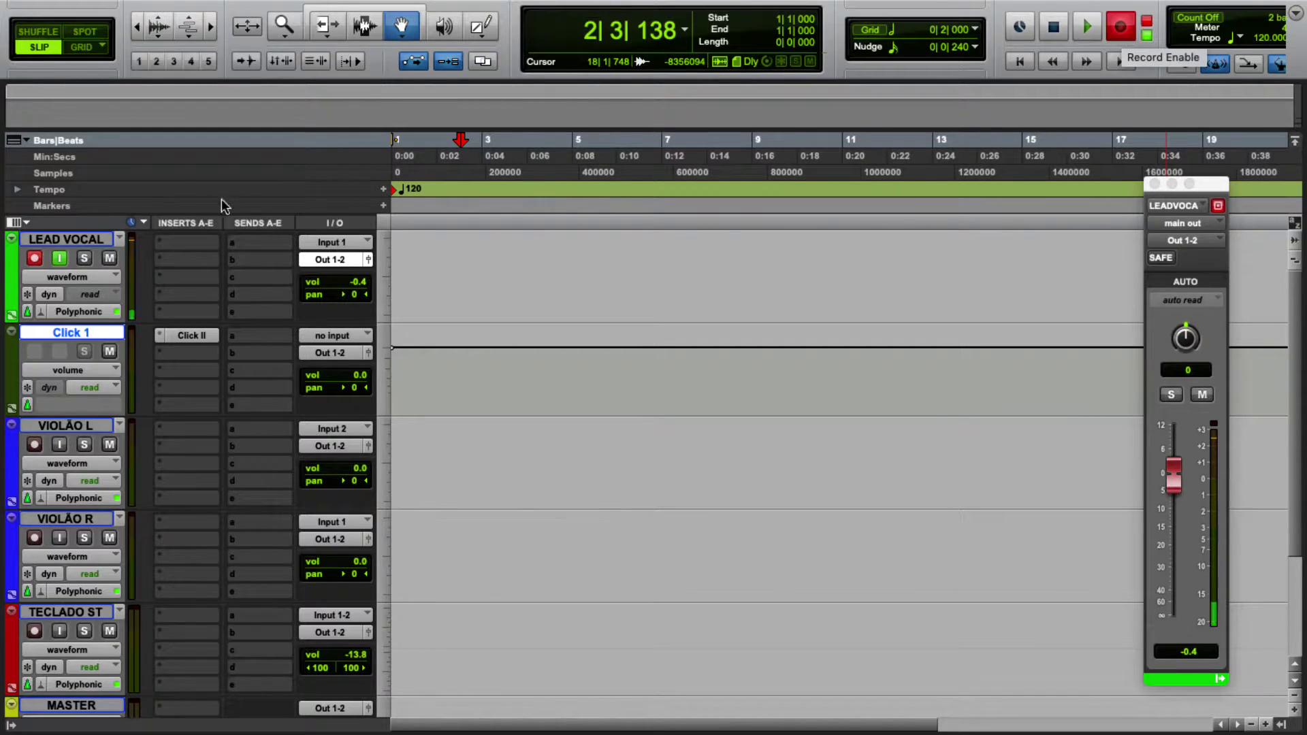
click(57, 259)
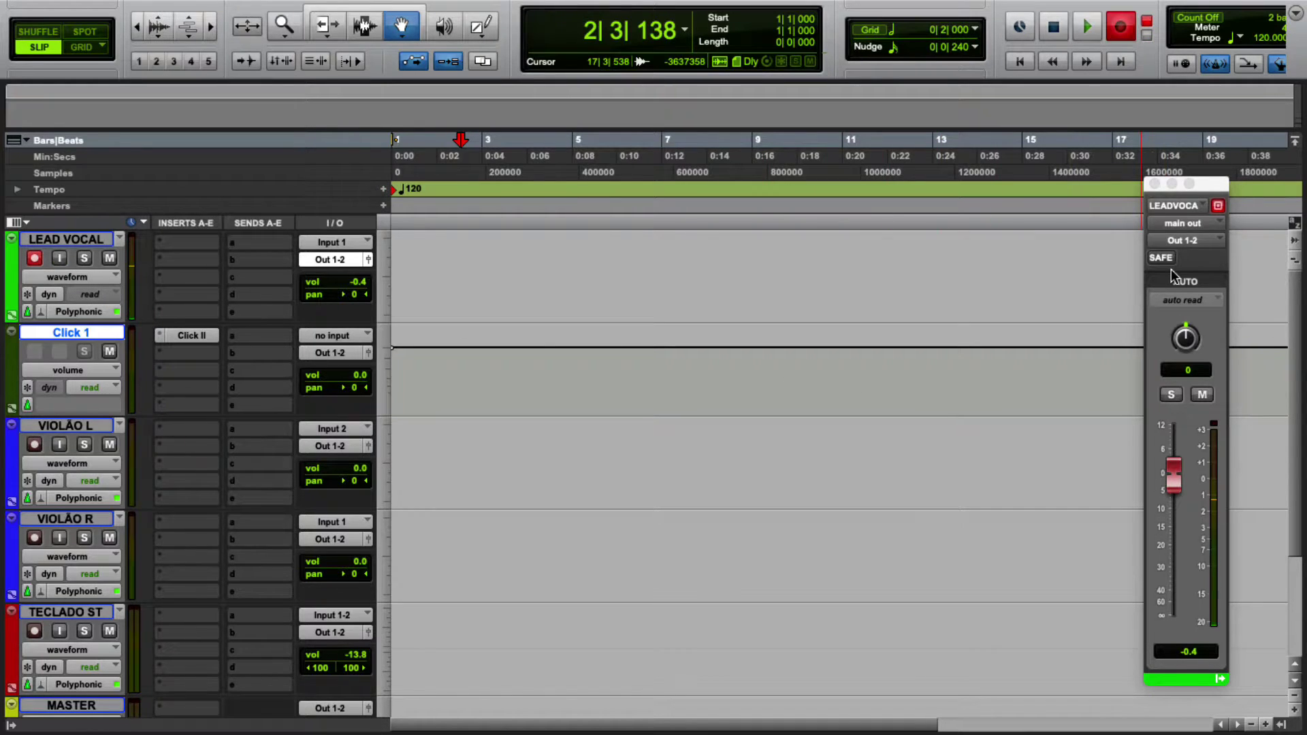
key(space)
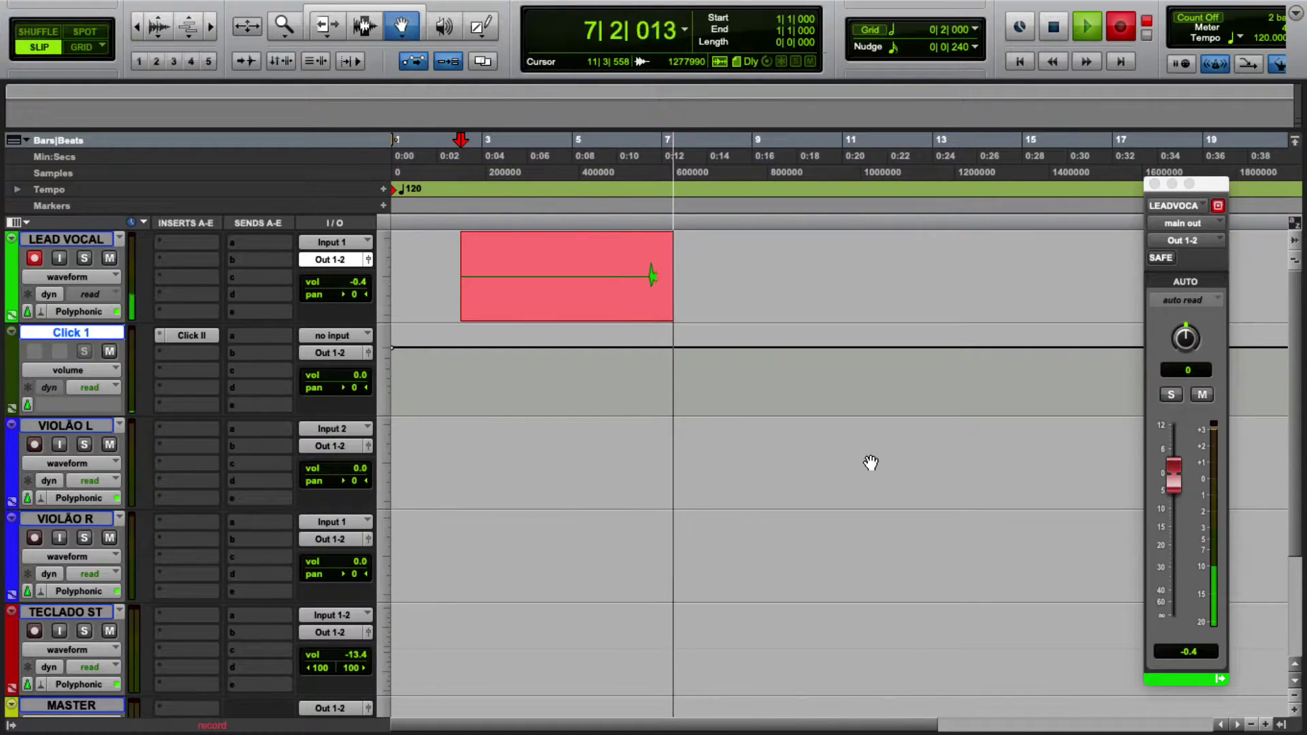
drag(1165, 478, 1190, 624)
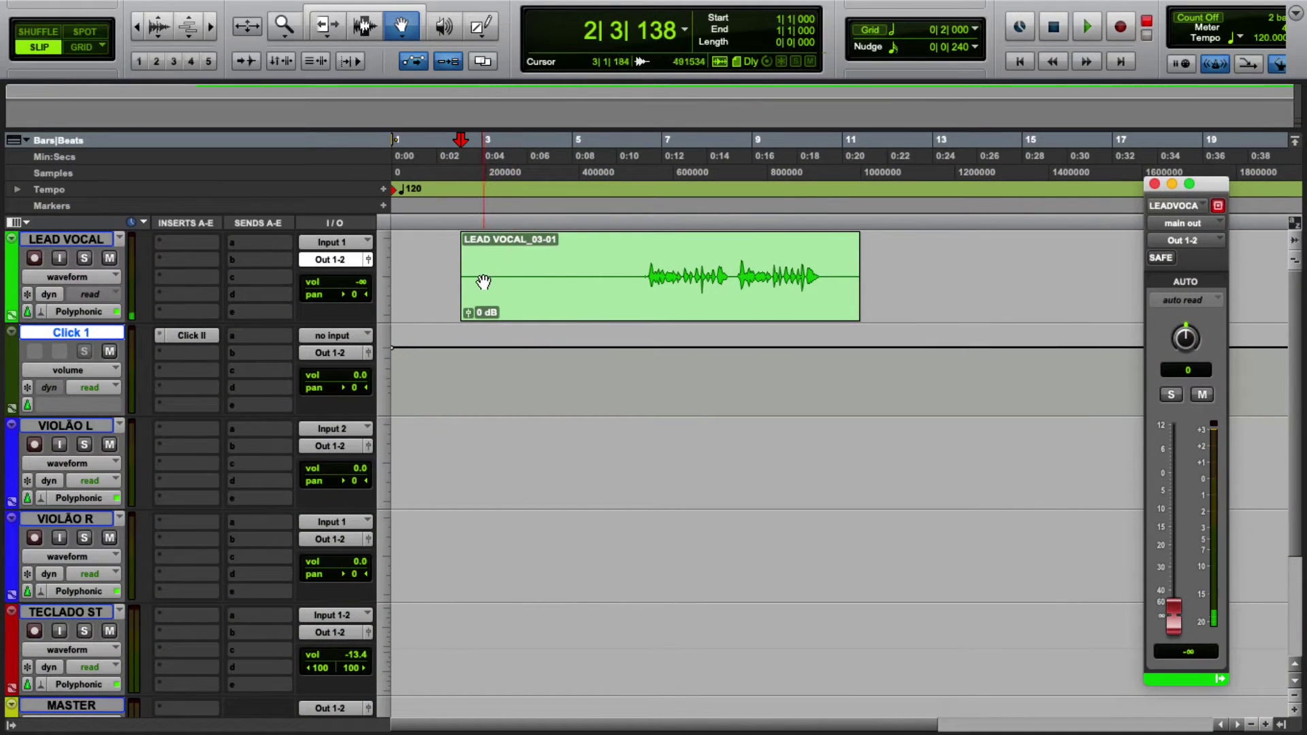
Step: Move the recorded LEAD VOCAL clip to the session start and place the playback position at 4|4|591
mouse_move(466, 290)
mouse_down()
mouse_move(550, 294)
mouse_move(466, 290)
mouse_up()
drag(776, 297, 655, 296)
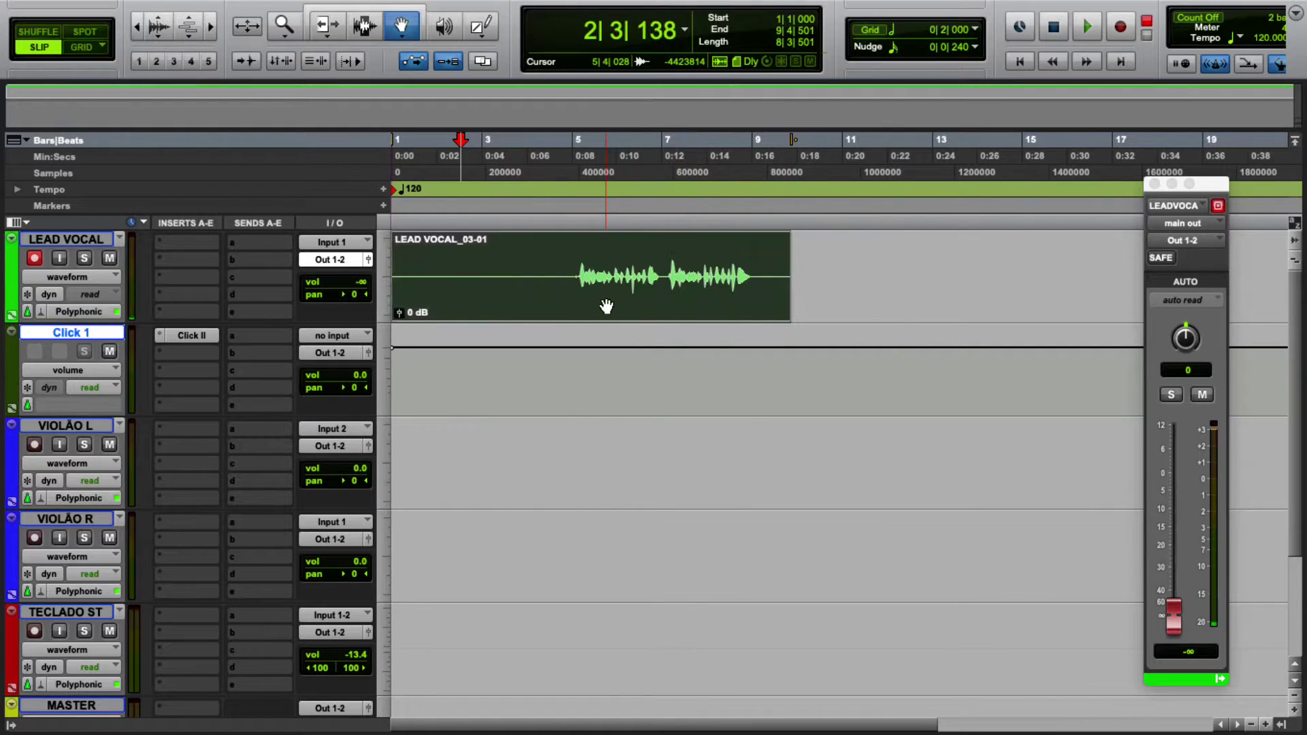
click(567, 165)
Step: Disarm the LEAD VOCAL track, and mute Click 1 and move it above LEAD VOCAL
click(34, 258)
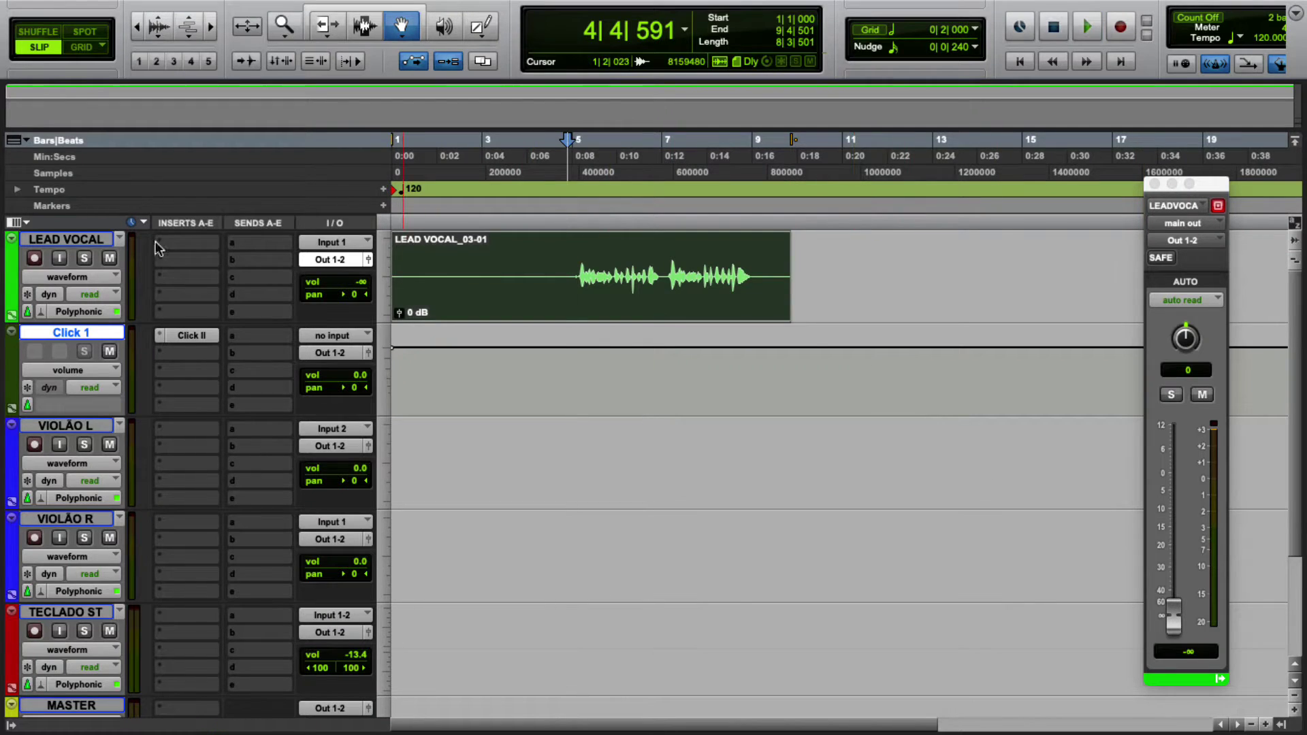
click(109, 352)
drag(24, 341, 23, 252)
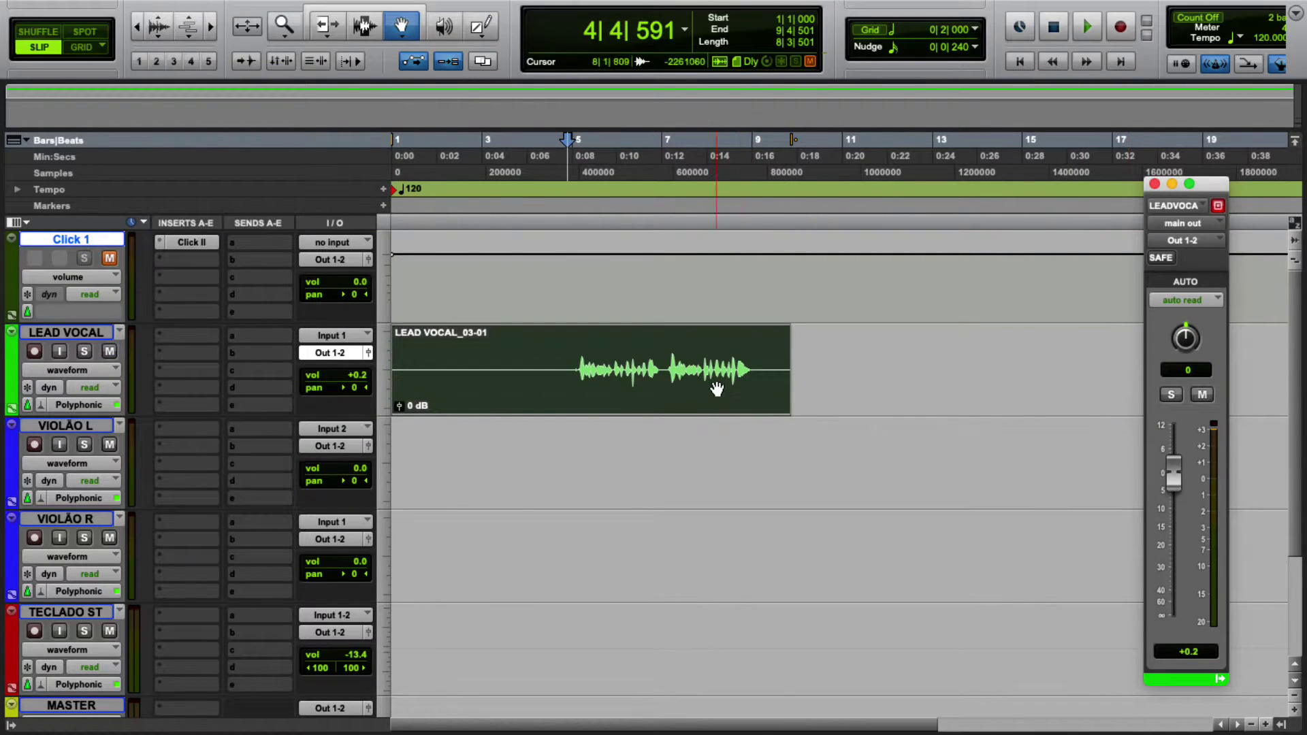
Step: Raise the vocal clip's gain to +6.0 dB and set the MASTER track's volume to -0.4 dB
drag(398, 403, 399, 384)
scroll(1142, 504, down, 5)
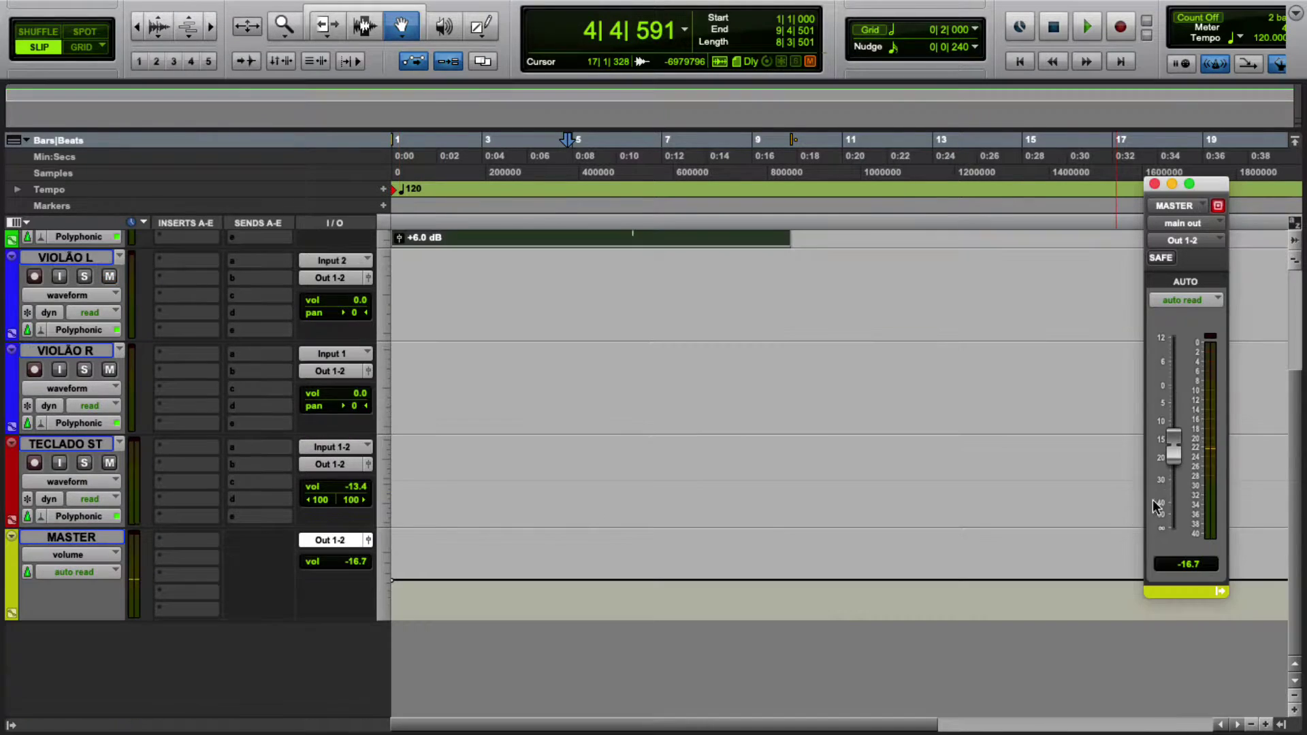
drag(1178, 444, 1182, 410)
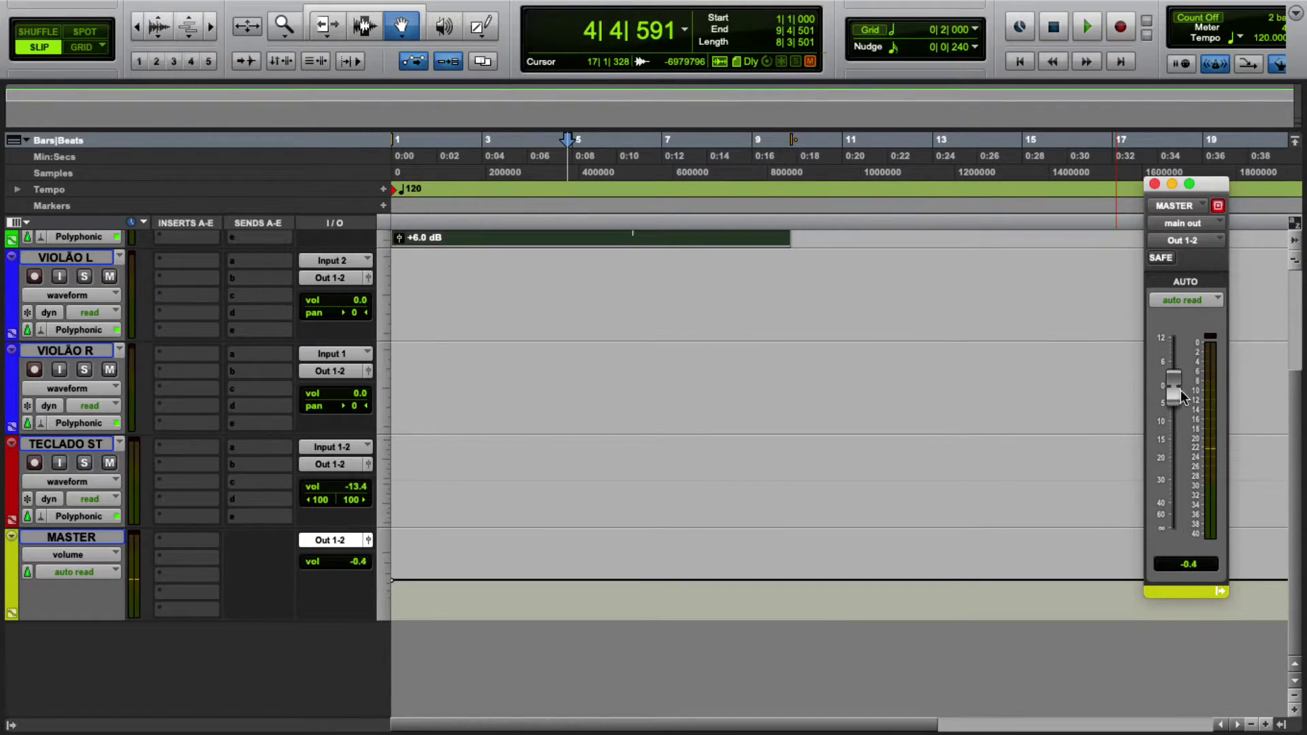
Step: Play back the recorded vocal take to check its level, and close the MASTER output window
key(space)
scroll(539, 462, up, 5)
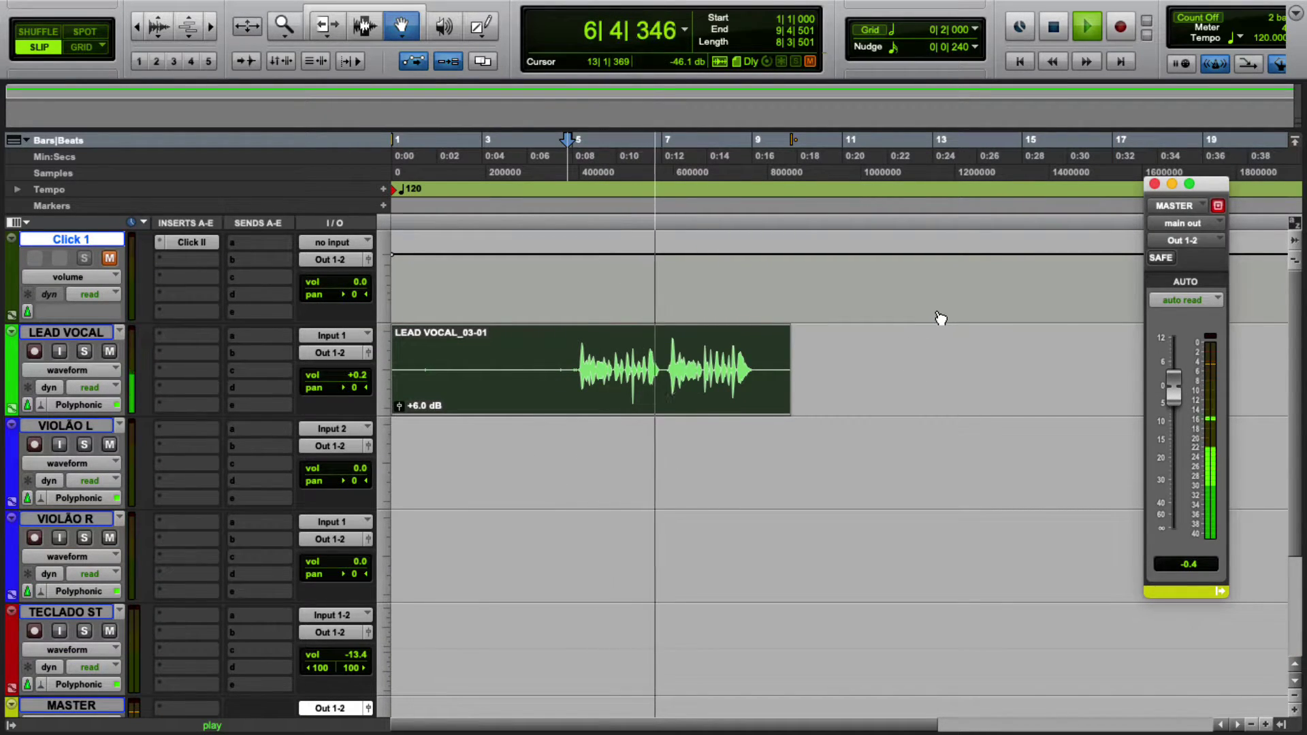
click(1154, 183)
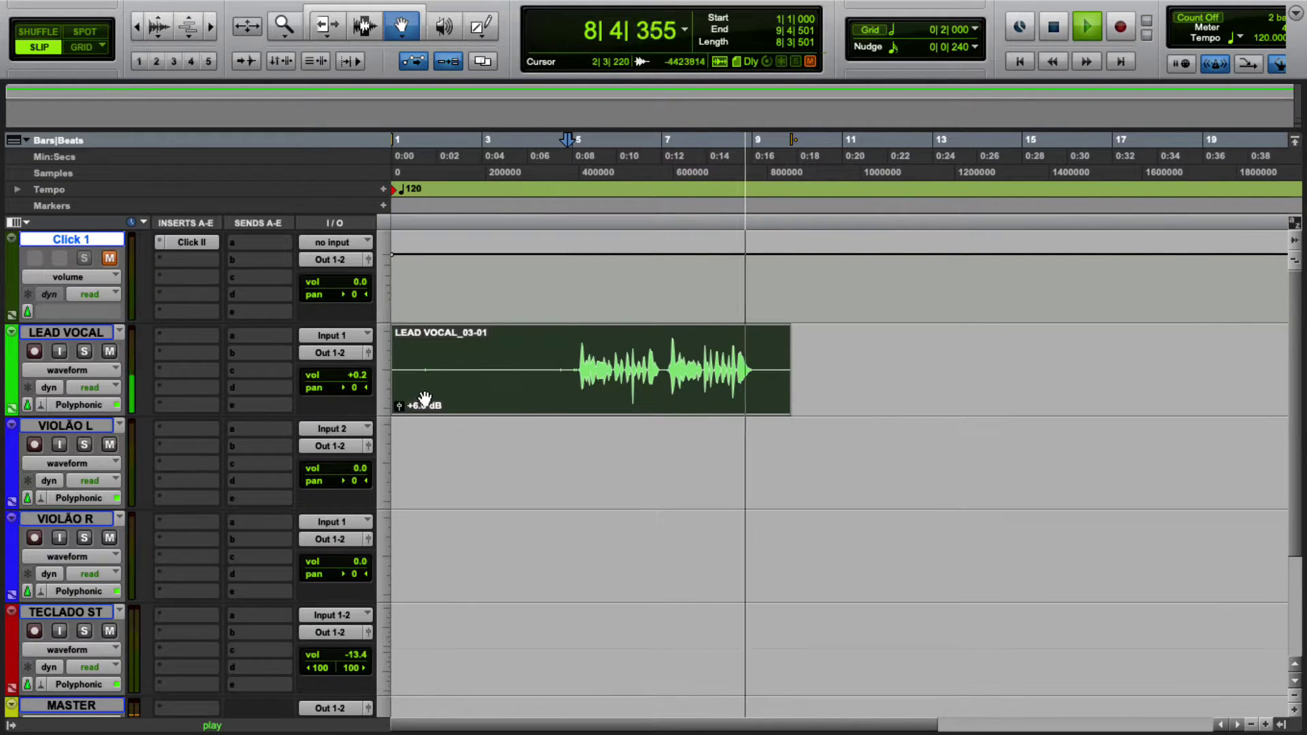
key(space)
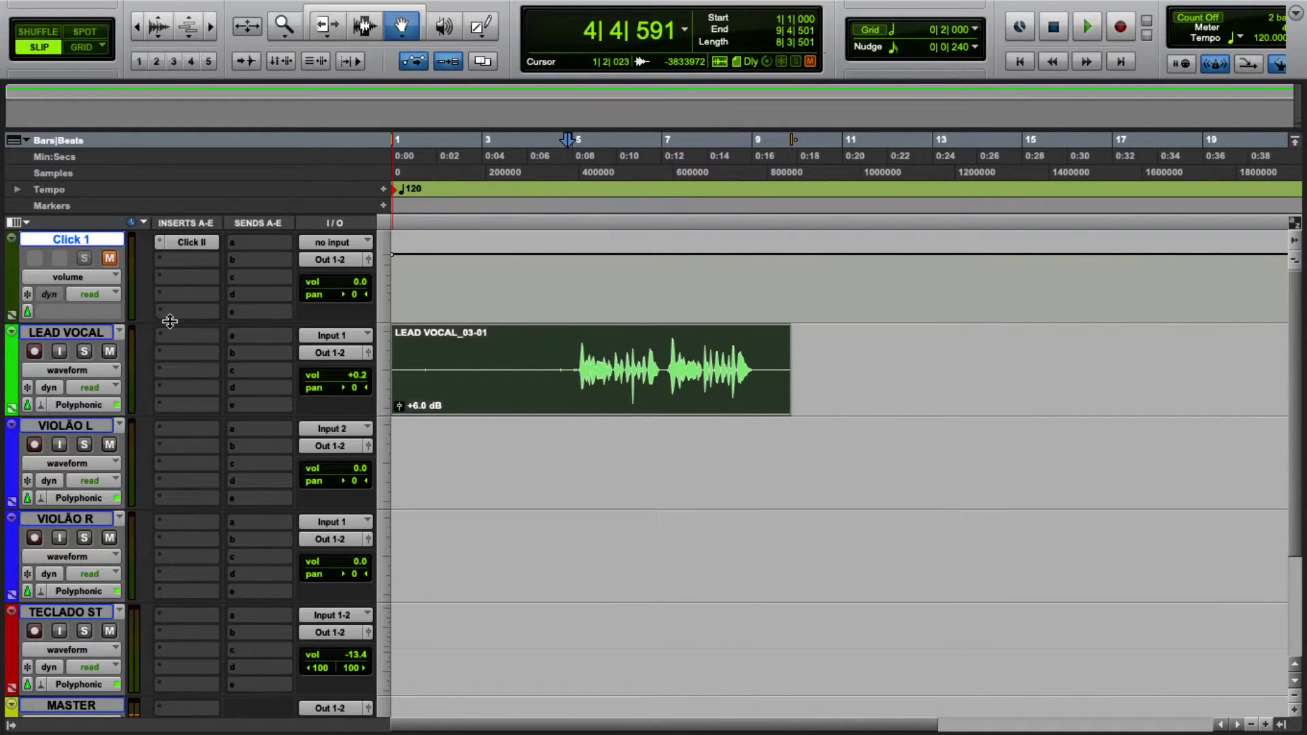
Step: Insert the Kilohearts kHs Gate (mono) plug-in in the first insert slot of LEAD VOCAL
click(175, 336)
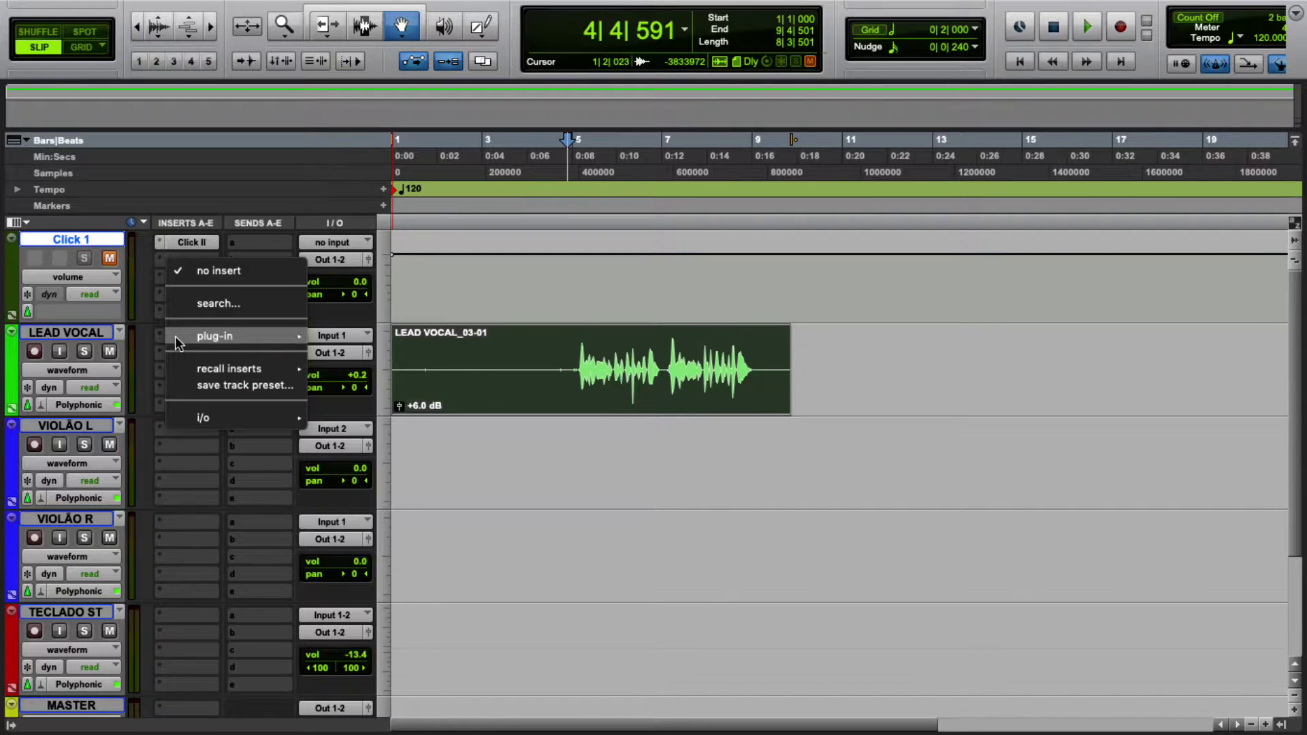
mouse_move(250, 337)
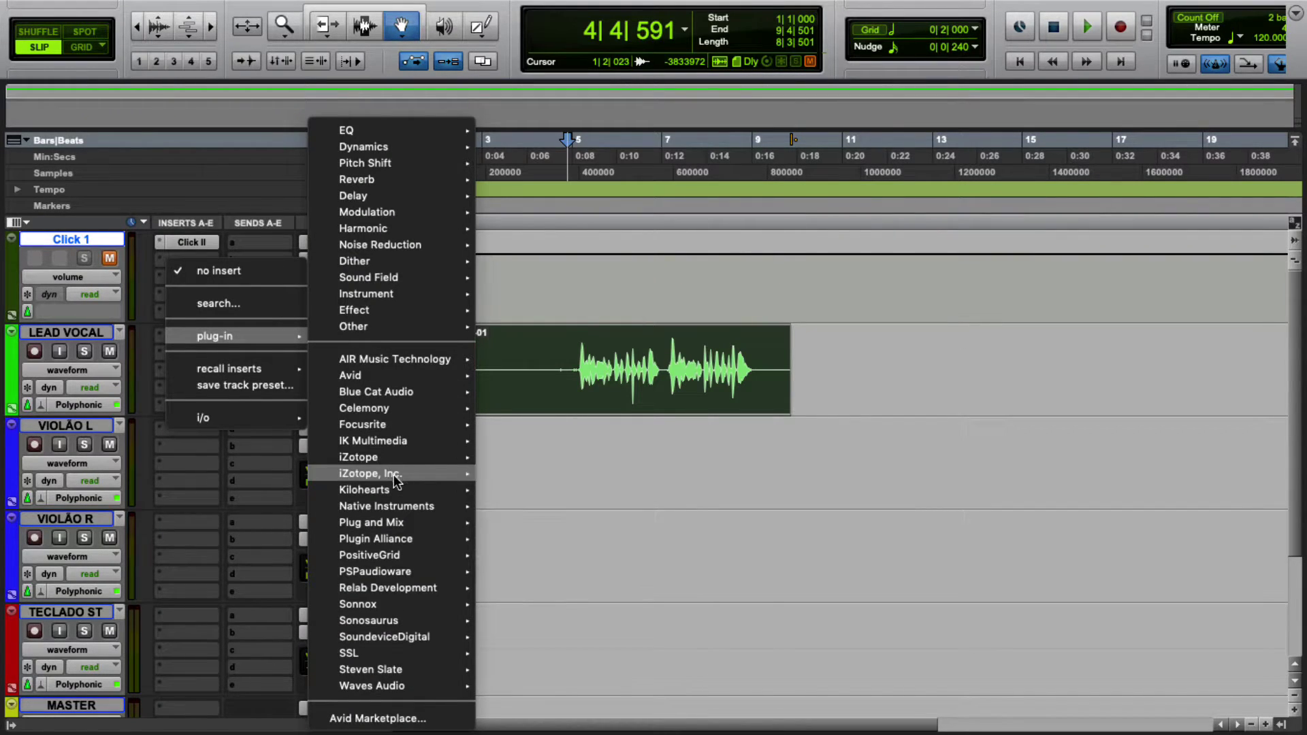
mouse_move(390, 489)
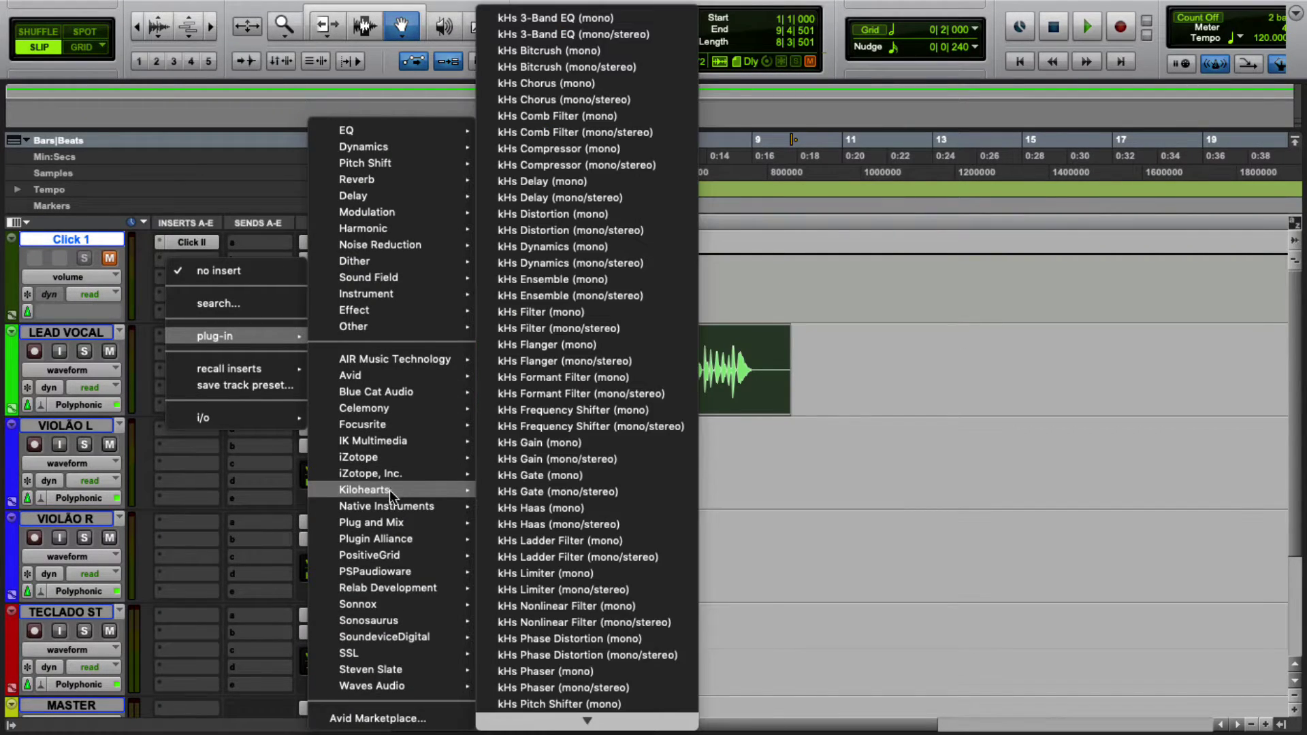
click(553, 479)
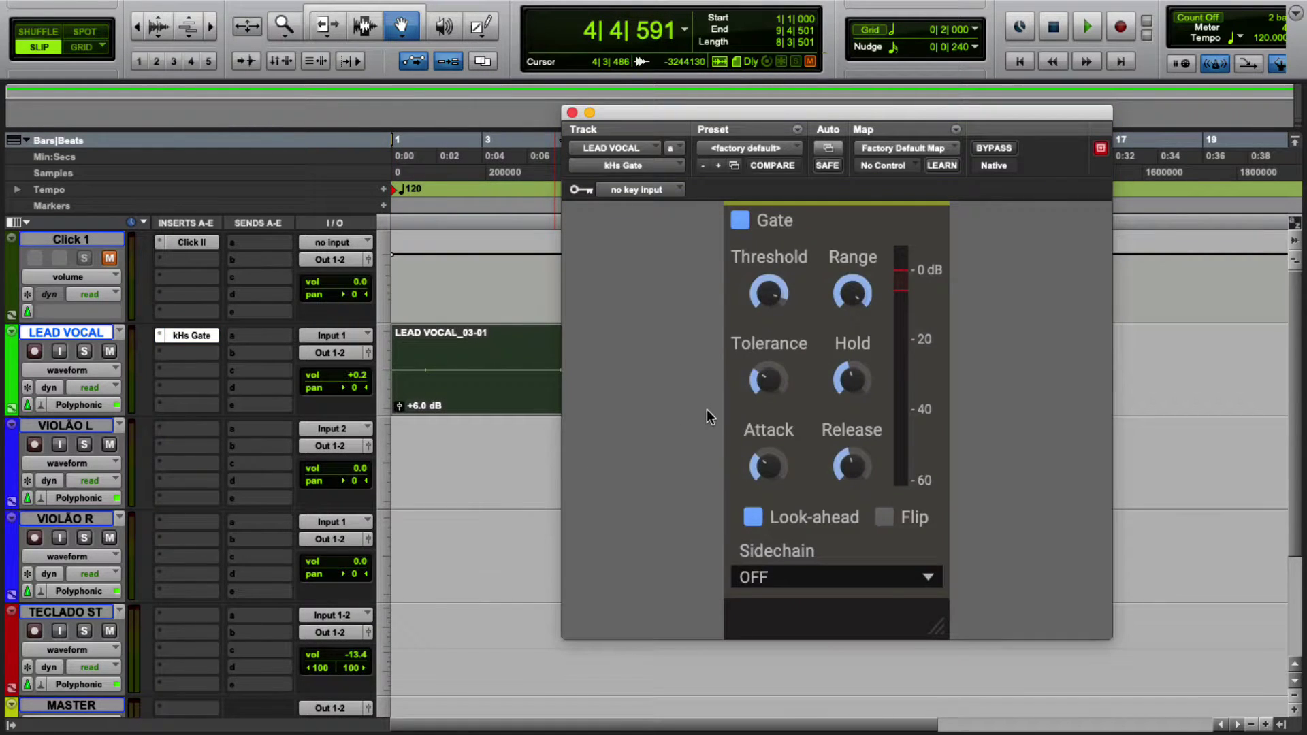
Step: Set the gate's threshold to -27.32 dB while playing the vocal, and close the plug-in window
key(space)
drag(773, 279, 773, 340)
drag(750, 113, 943, 130)
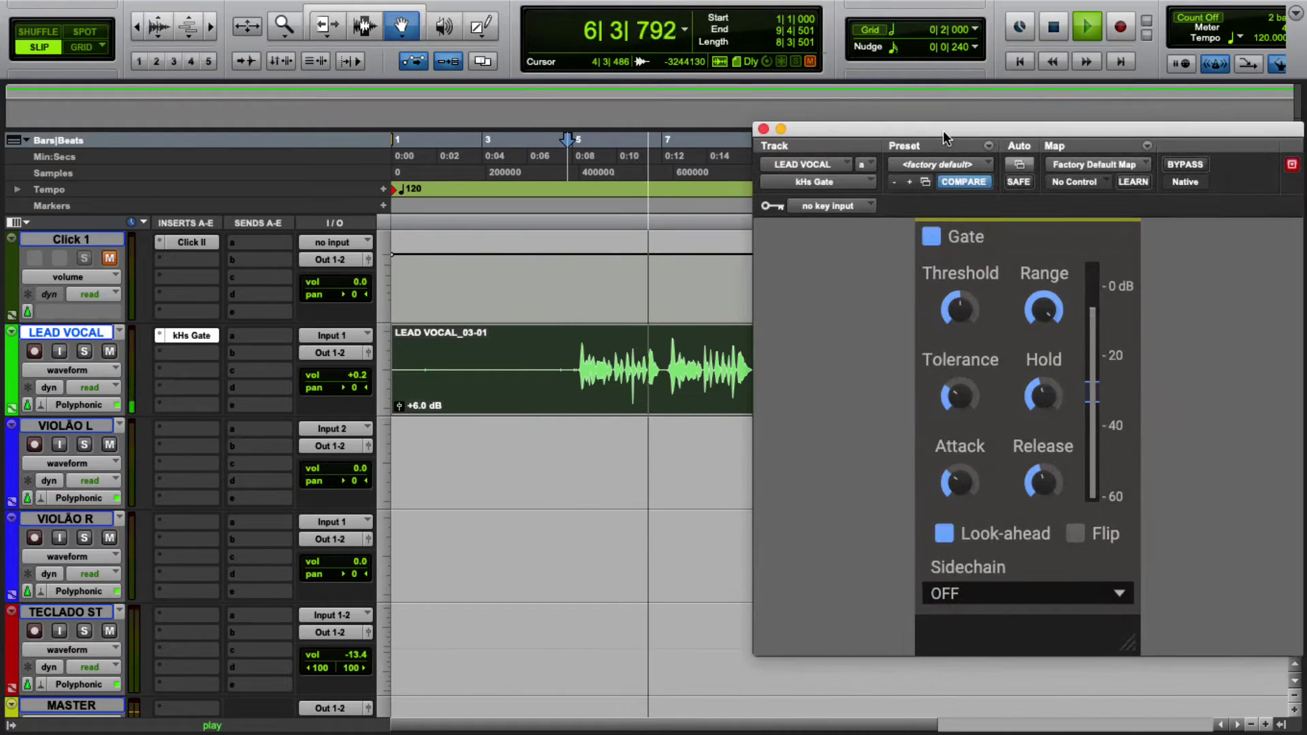
drag(959, 310, 959, 324)
click(957, 295)
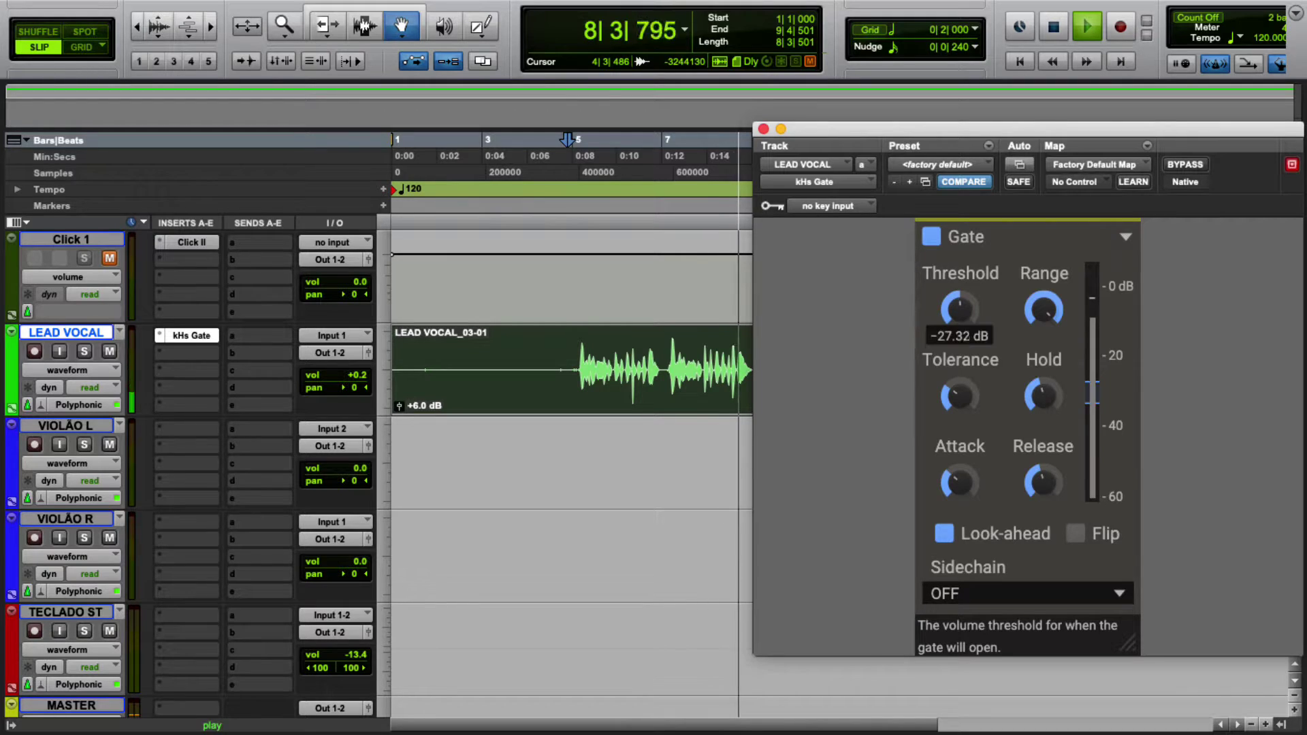
key(space)
click(763, 129)
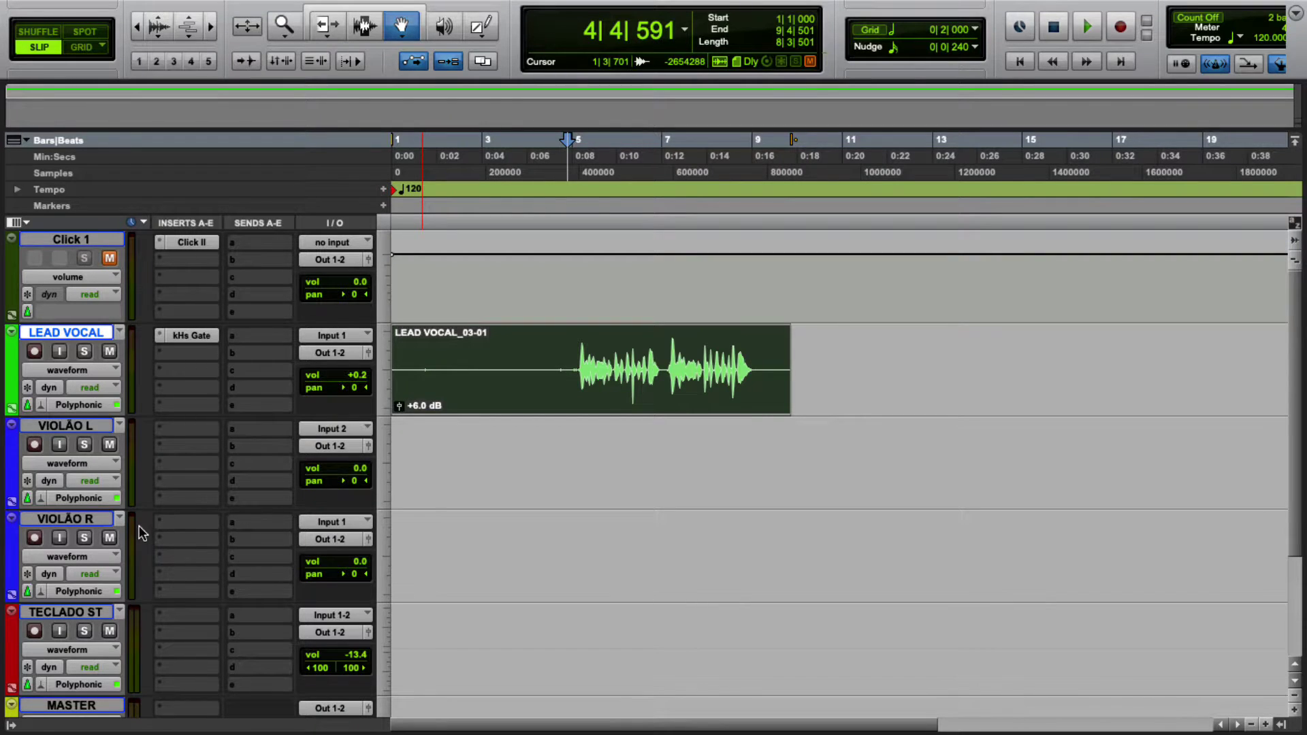
Step: Start a new-tracks setup with one stereo Aux Input track named COMP
mouse_move(272, 4)
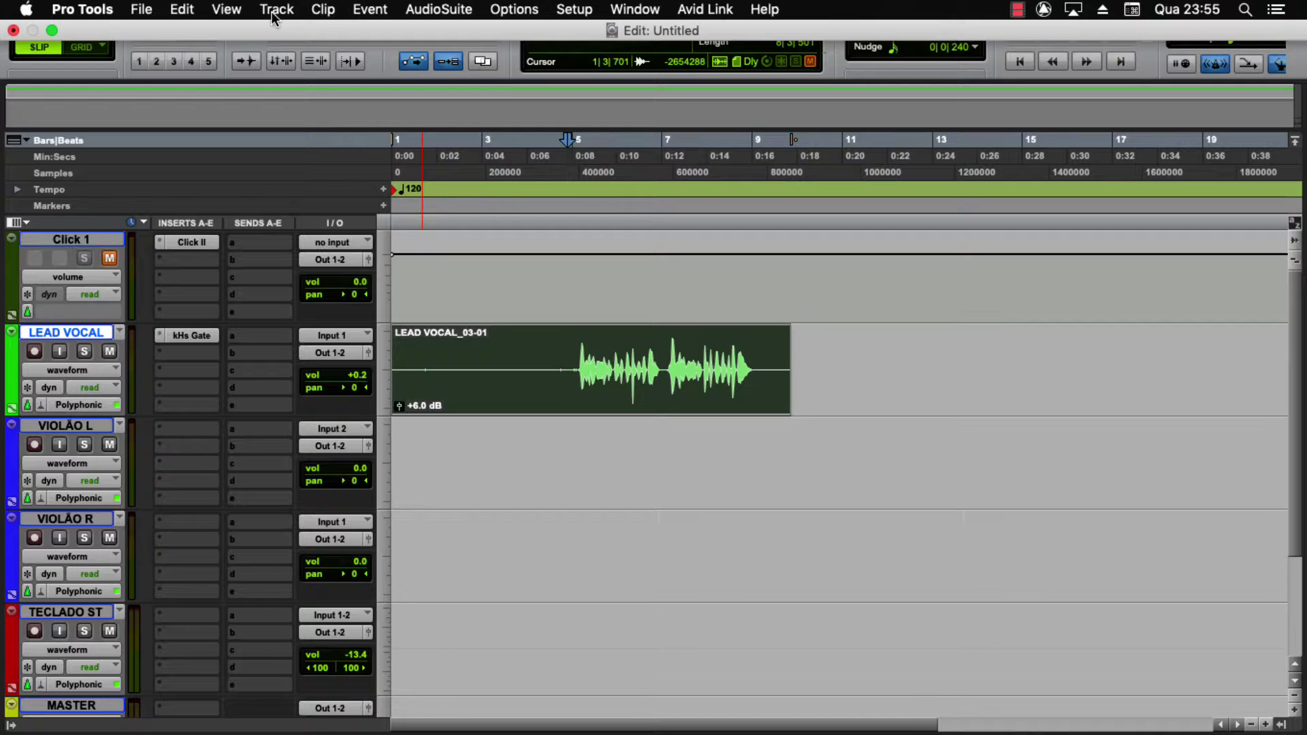
click(273, 9)
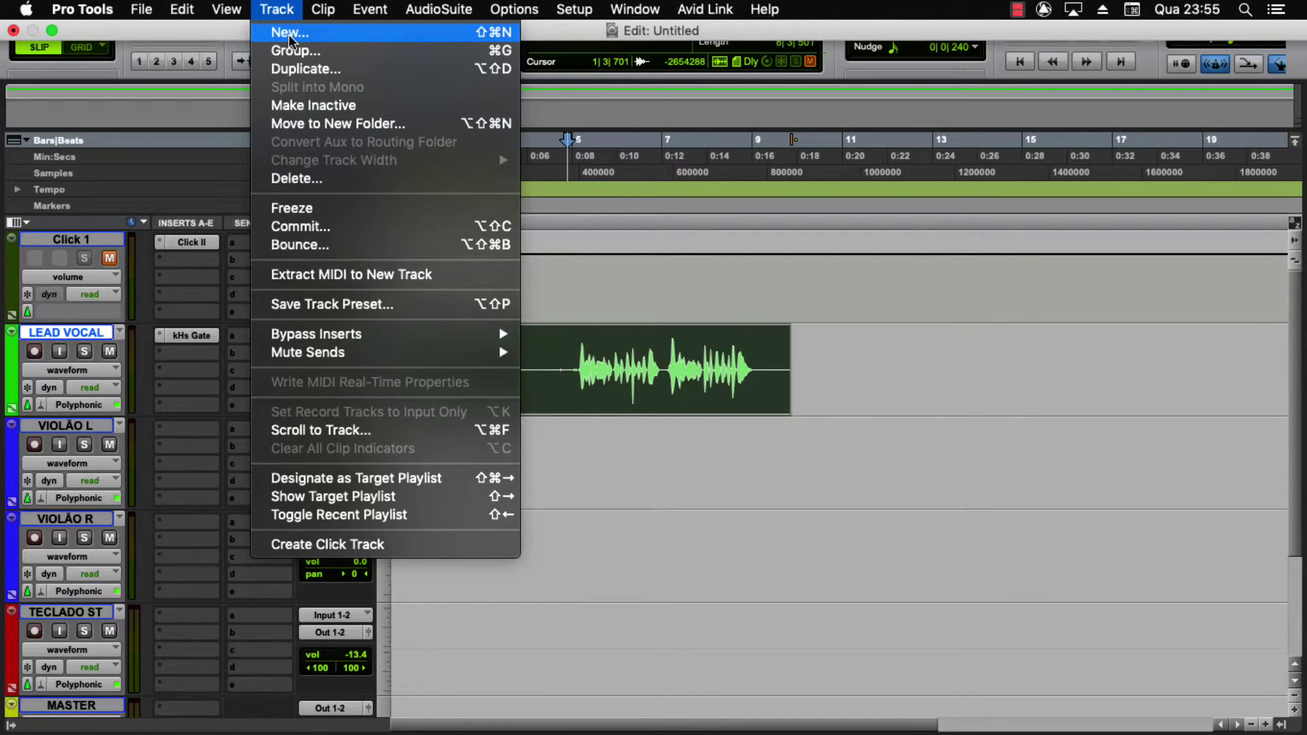
click(290, 34)
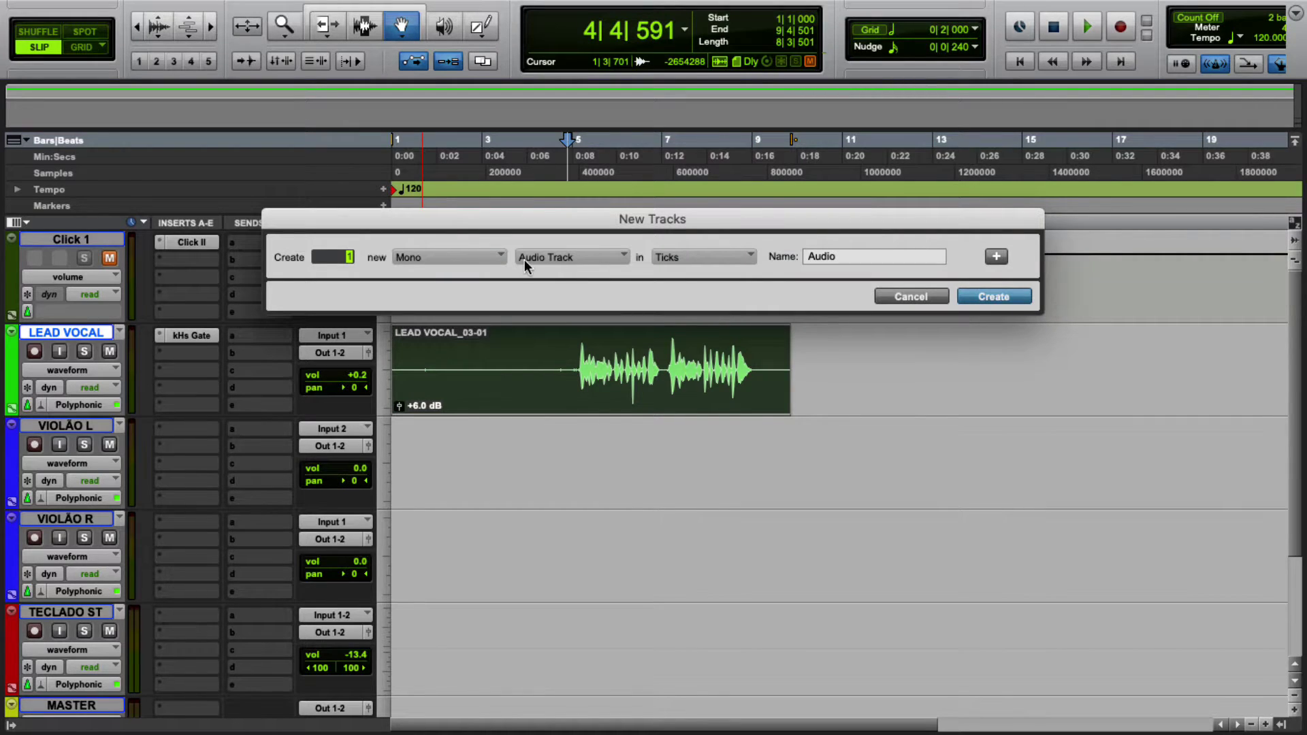
click(497, 256)
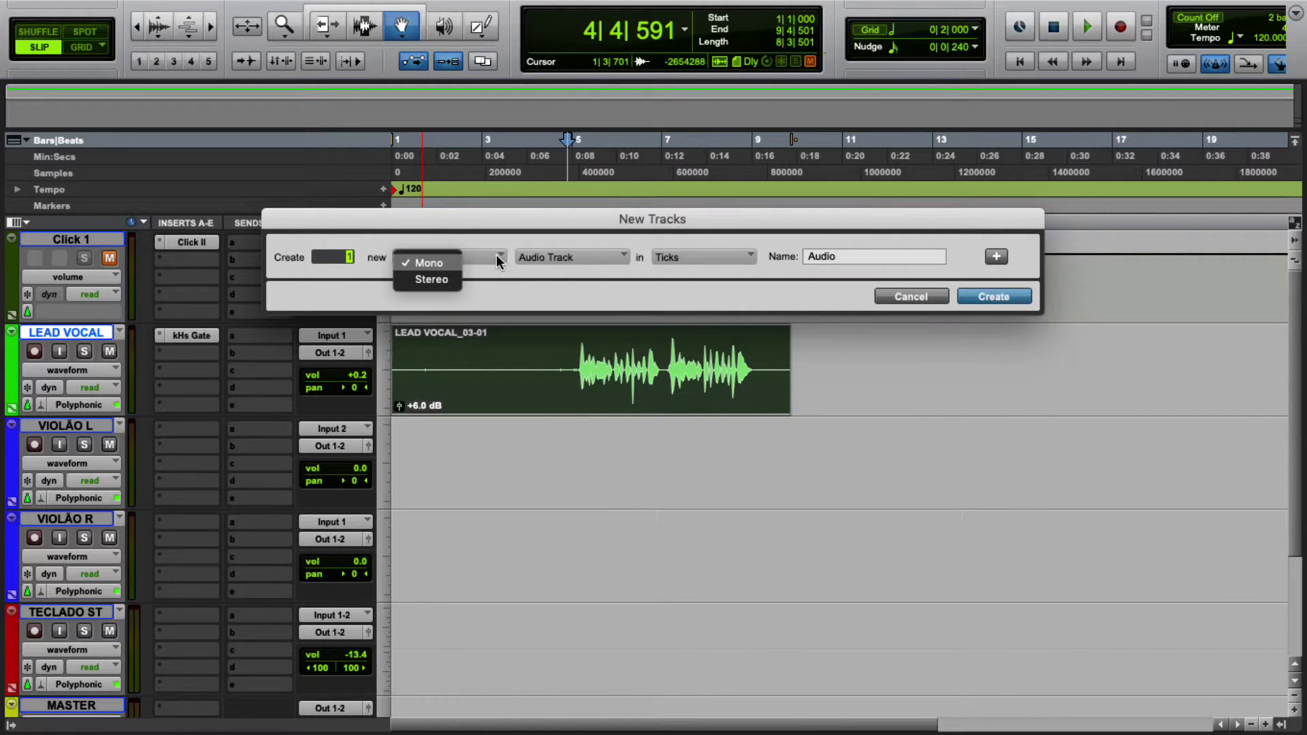
click(430, 281)
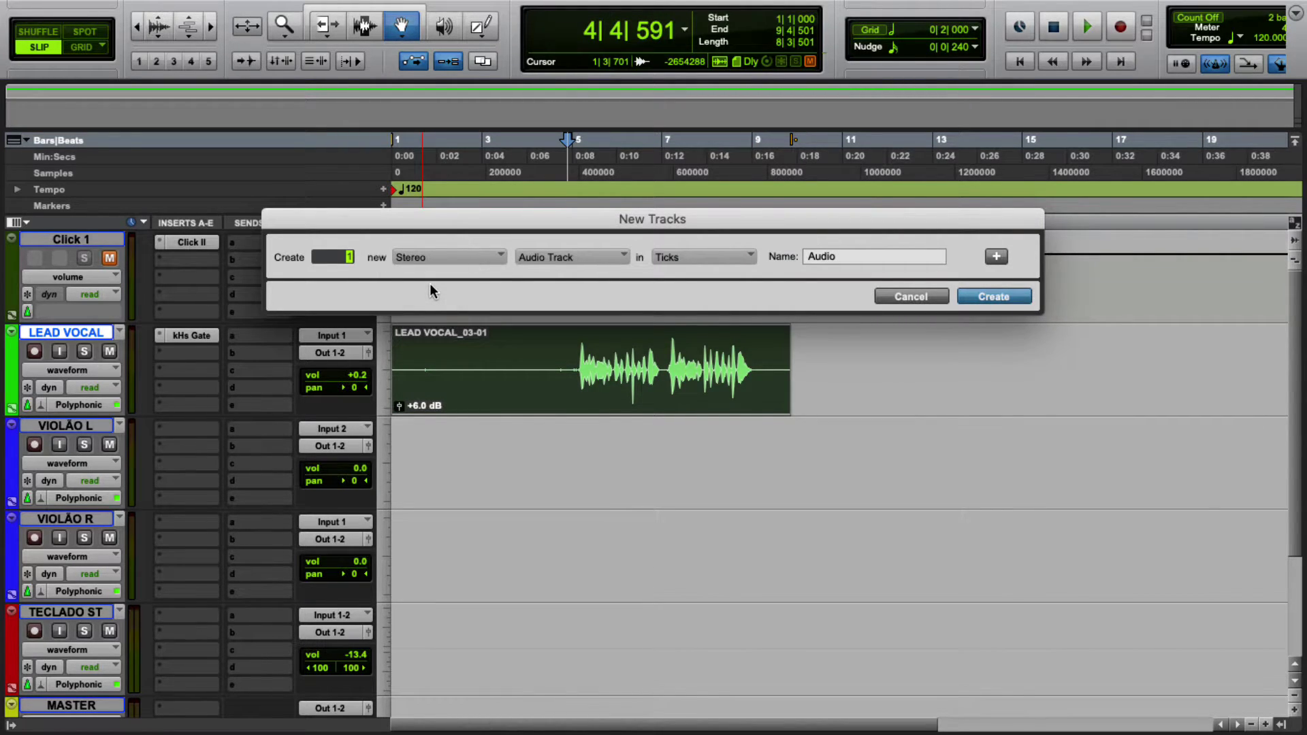
click(619, 258)
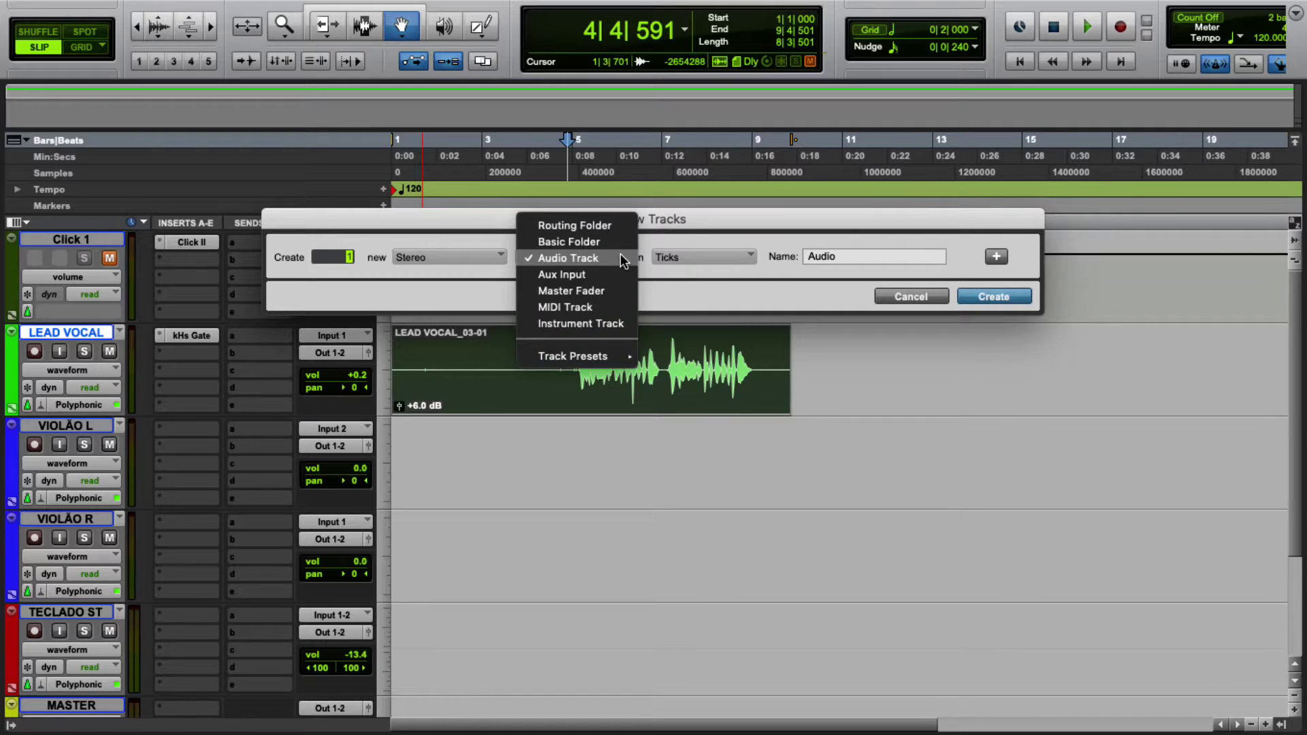
click(570, 277)
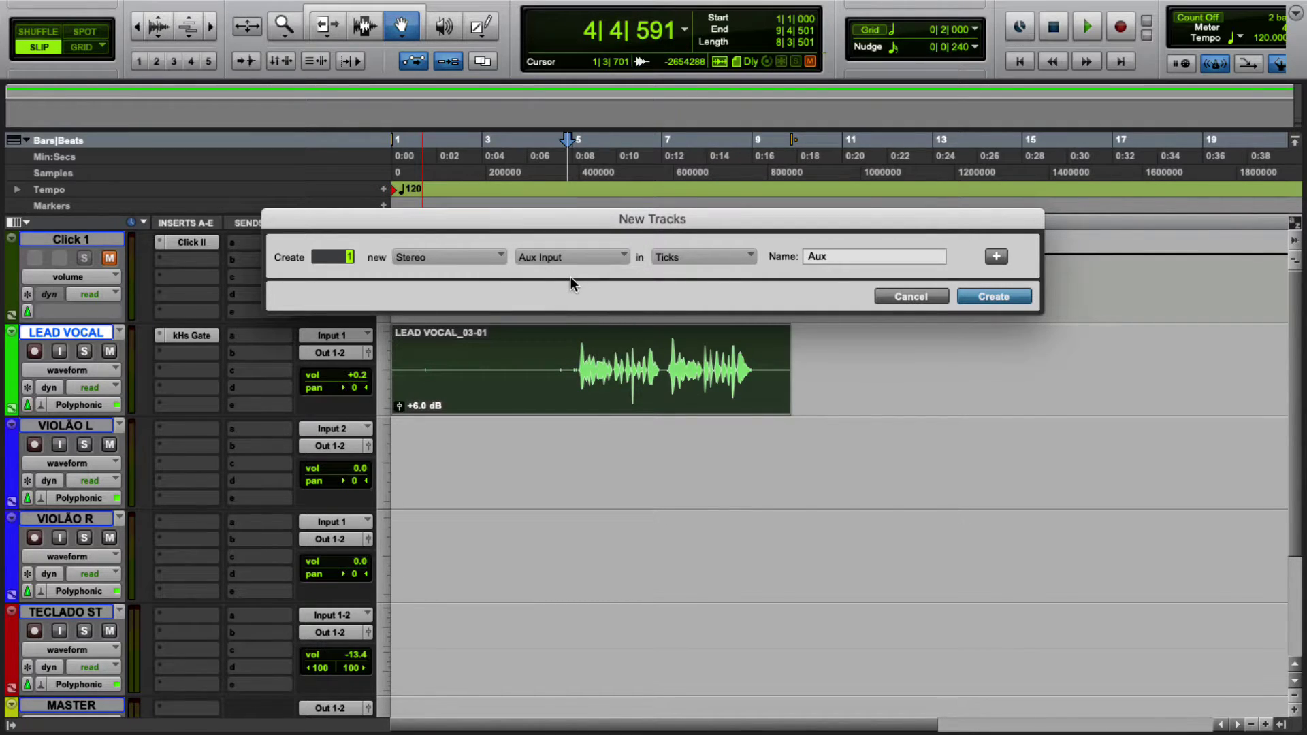
double_click(863, 257)
text(COMP)
Step: Add a second stereo Aux Input named REVERB to the new-tracks setup and create both tracks
click(996, 257)
click(996, 257)
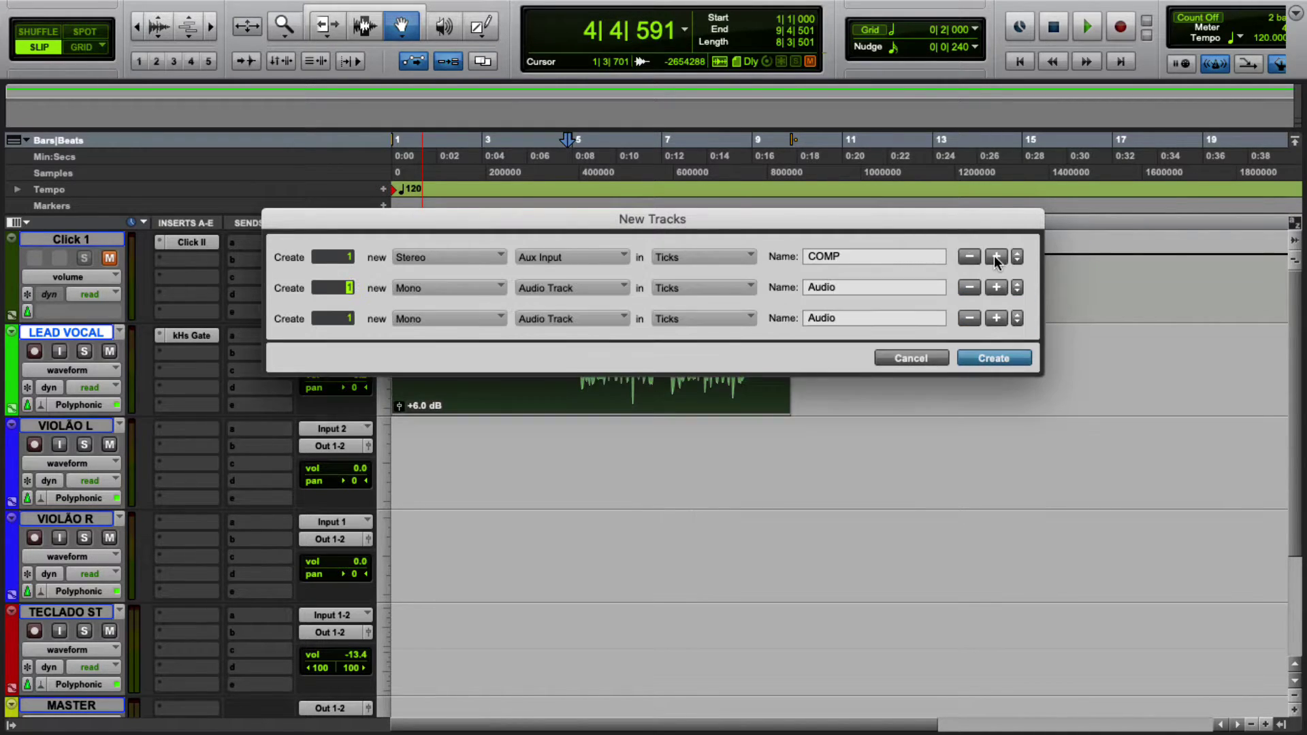
click(970, 318)
double_click(872, 289)
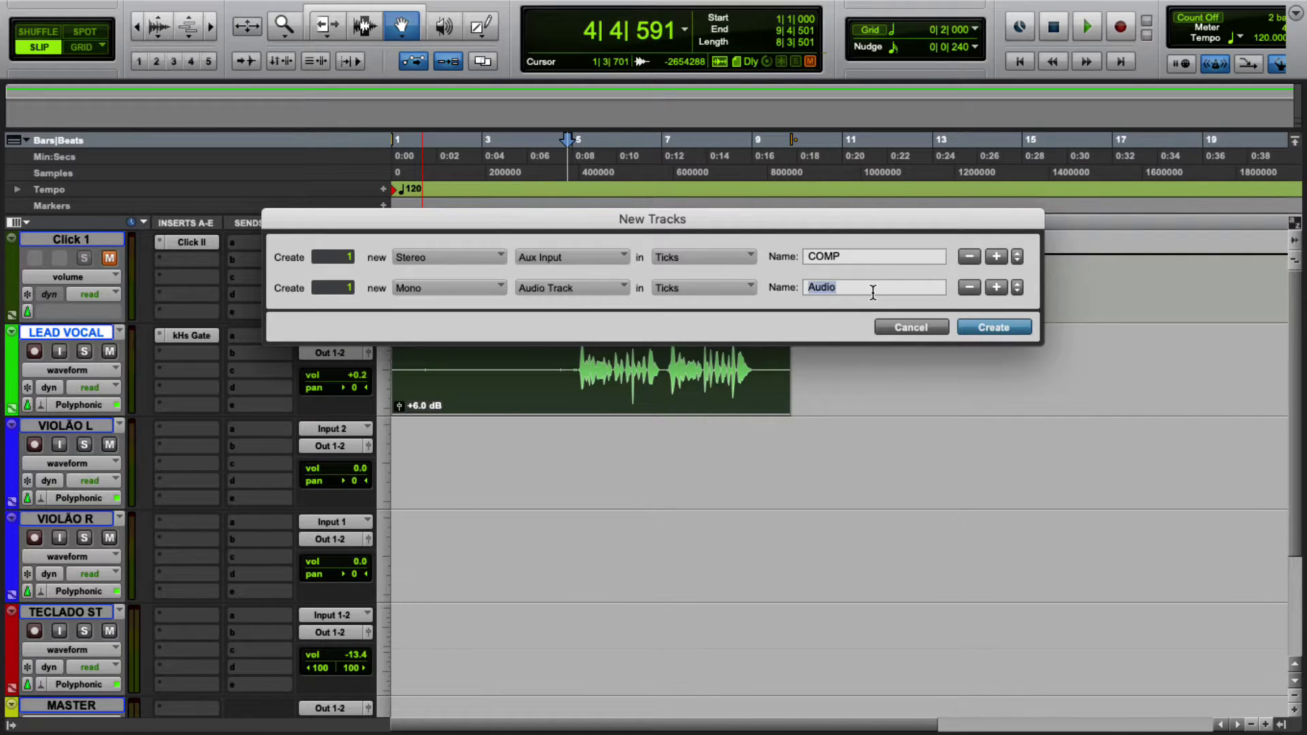
text(REVERB)
click(572, 289)
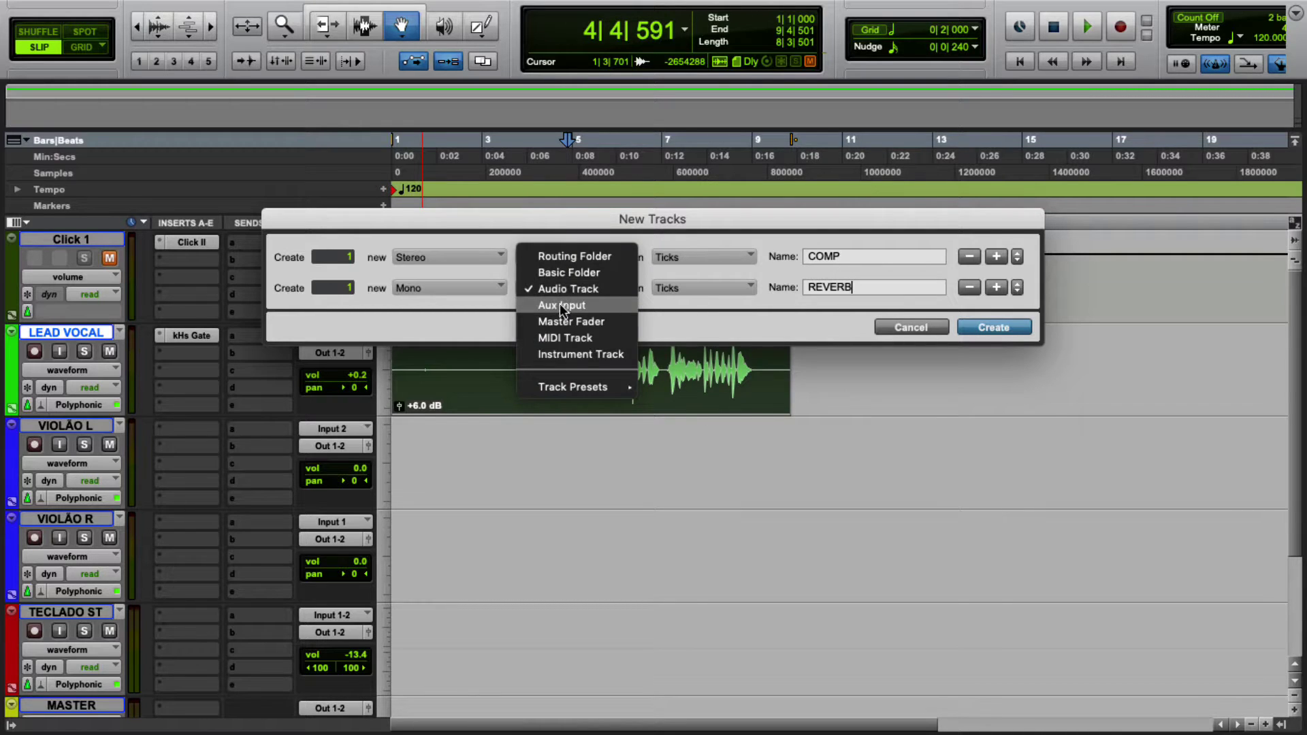
click(558, 304)
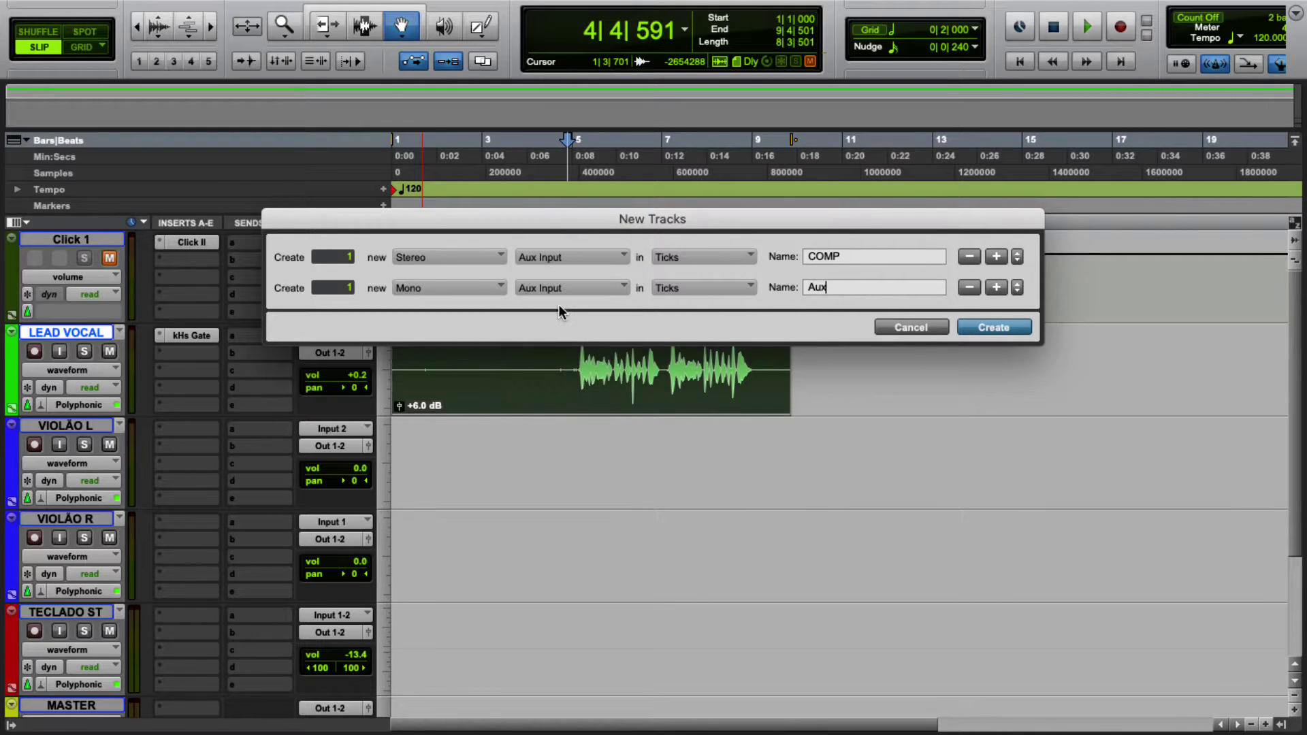
click(463, 288)
click(441, 313)
double_click(857, 288)
text(REVE)
click(1000, 328)
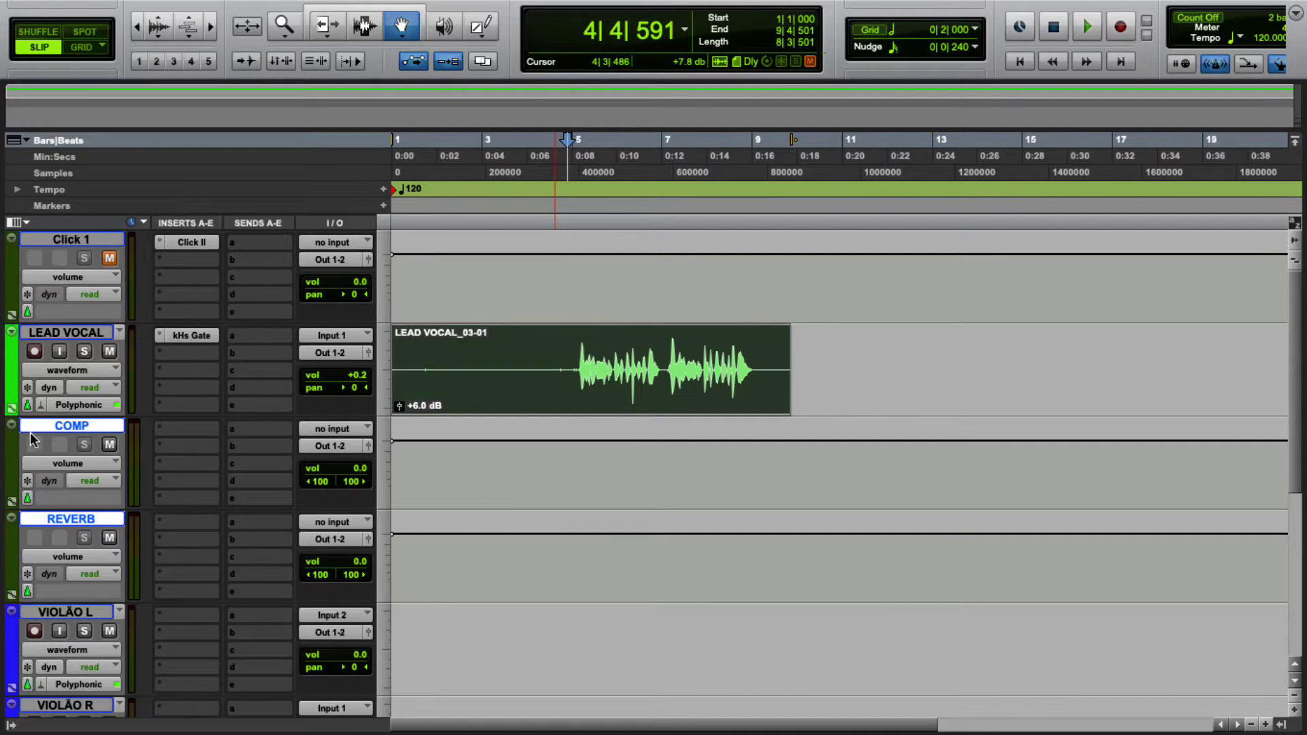
Step: Colour the COMP and REVERB tracks dark red and close the Color Palette
double_click(12, 468)
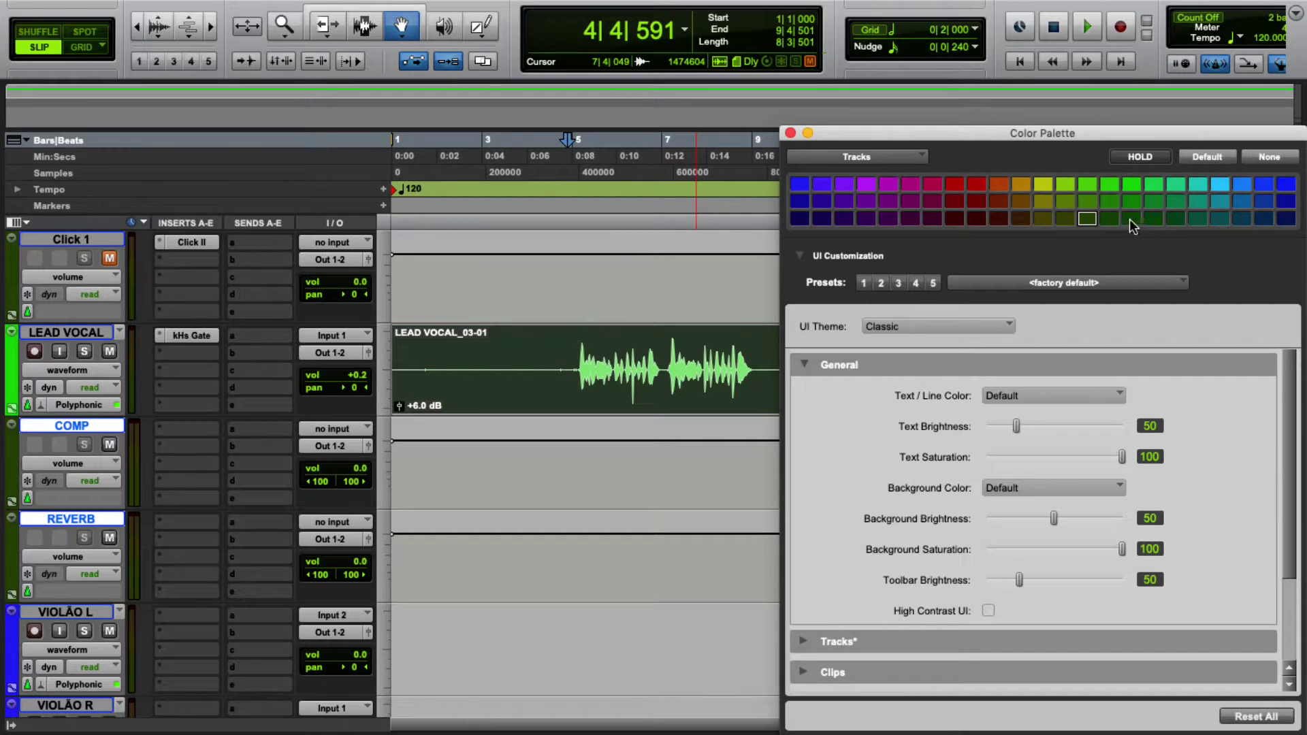
click(976, 217)
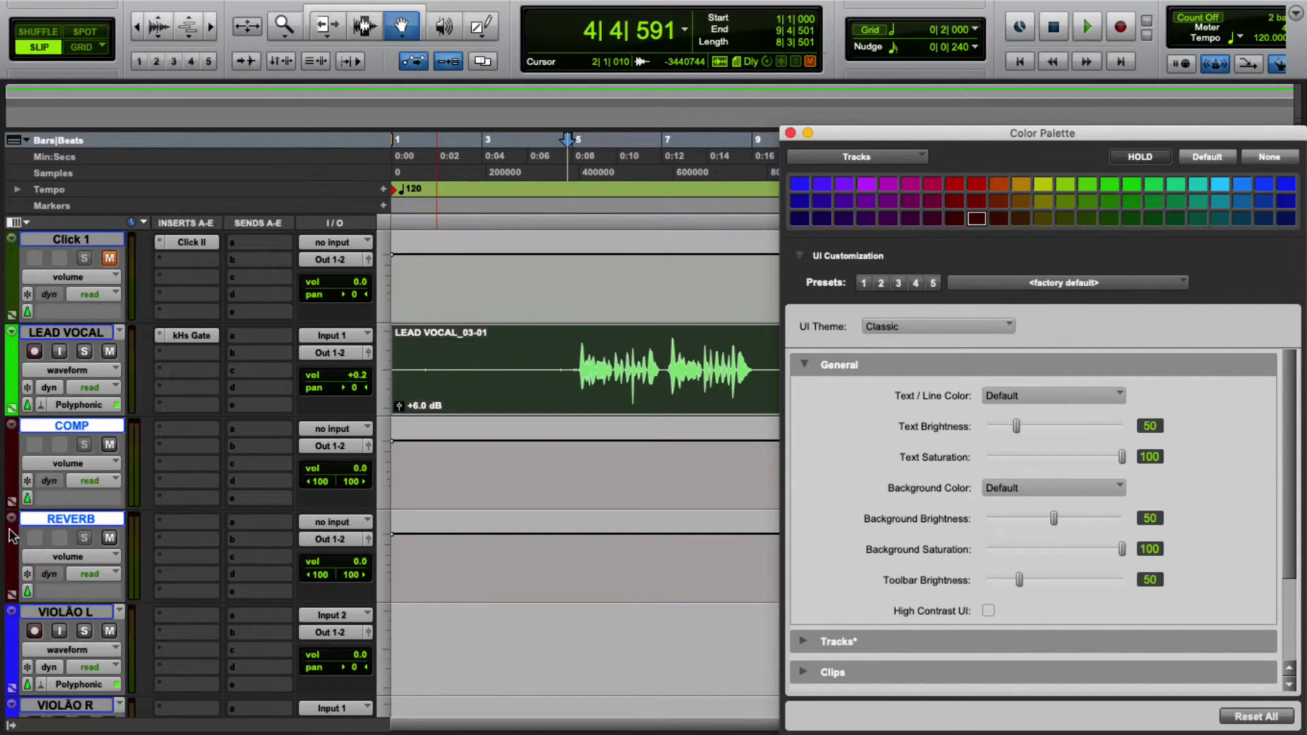
key(super+w)
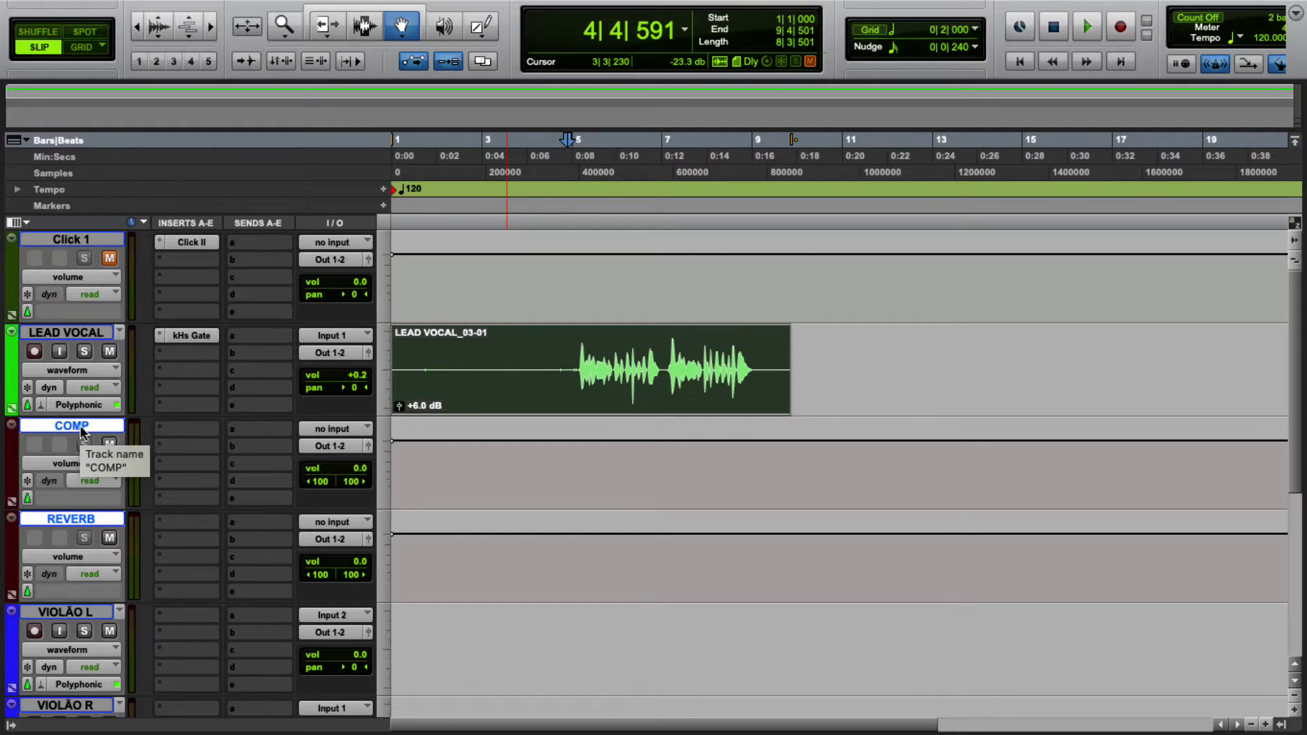
Step: Set the COMP track's input to Bus 9-10 (Stereo) and the REVERB track's input to Bus 11-12 (Stereo)
click(337, 429)
mouse_move(343, 444)
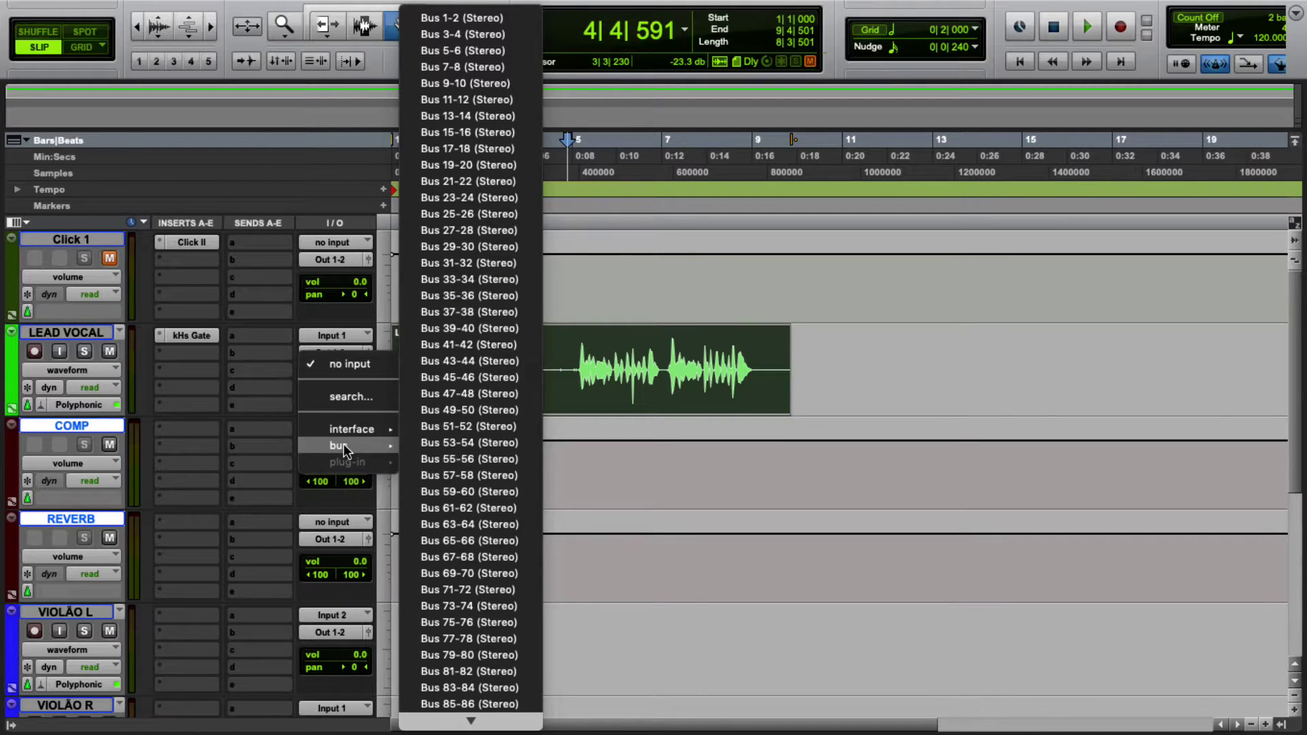
click(476, 80)
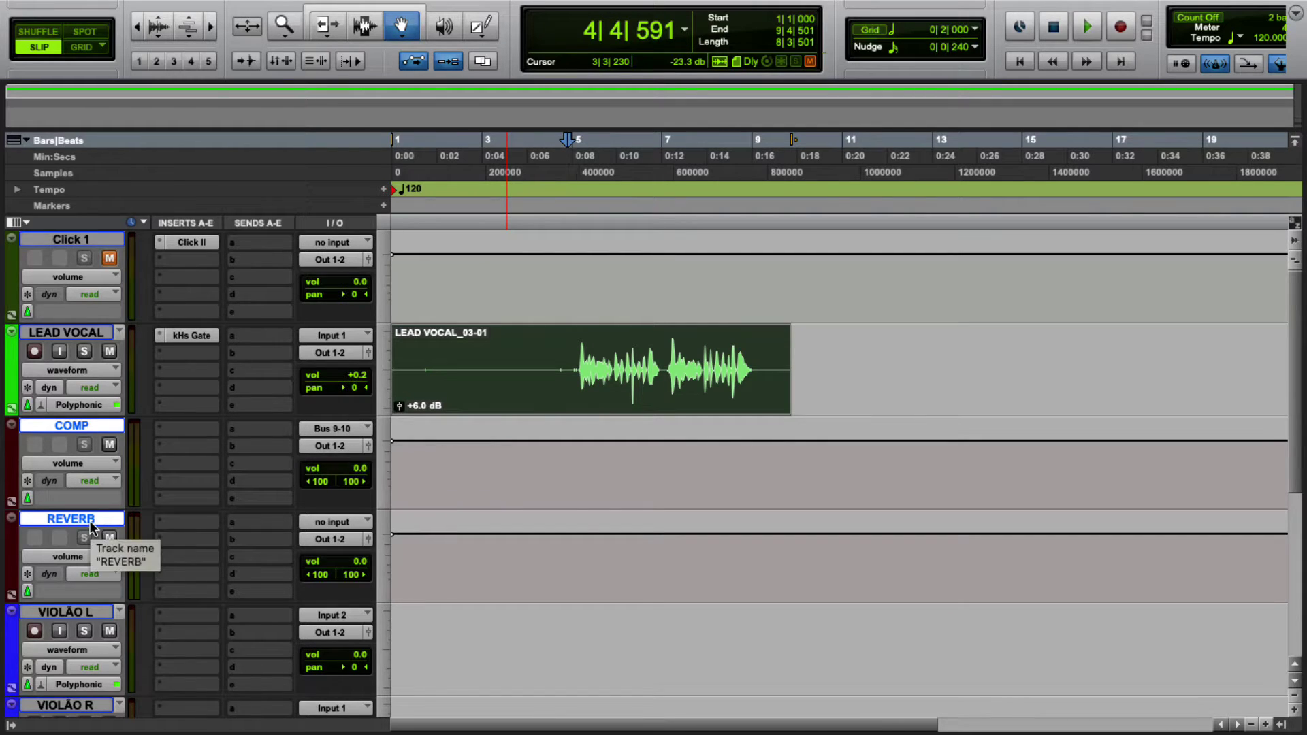
click(332, 522)
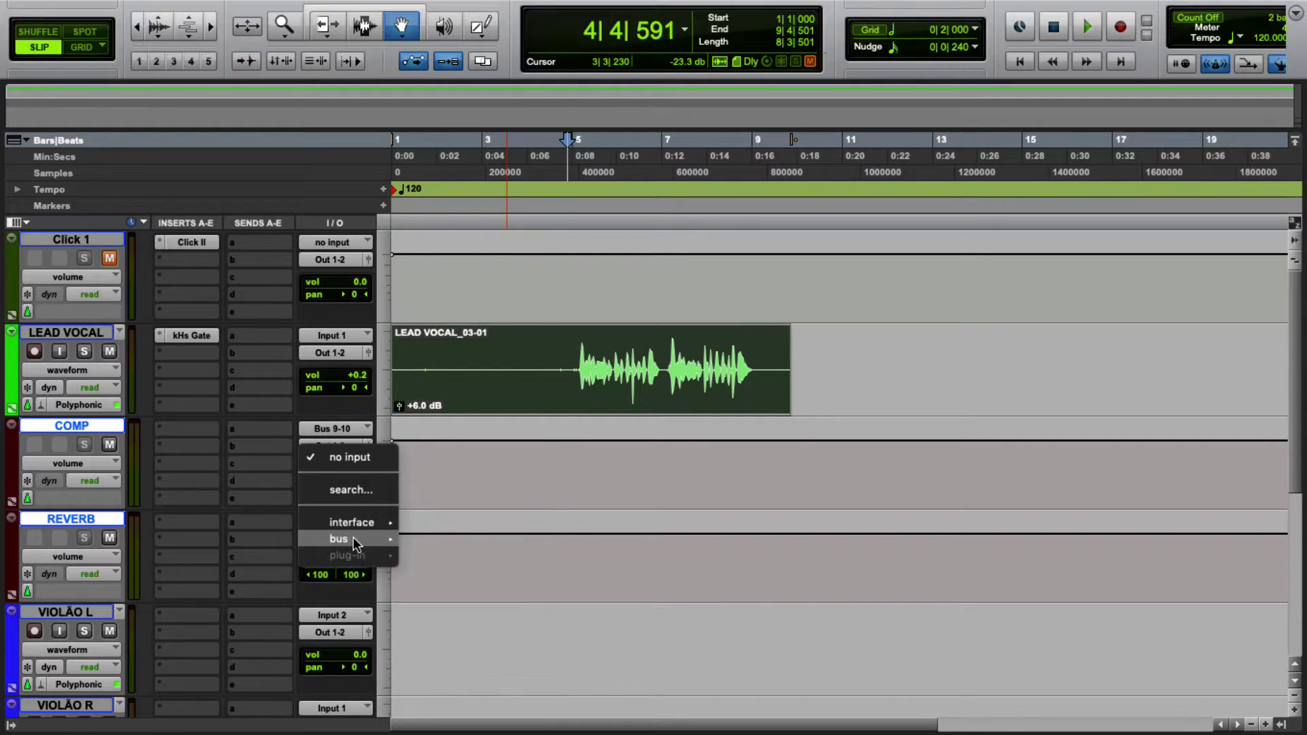
mouse_move(353, 536)
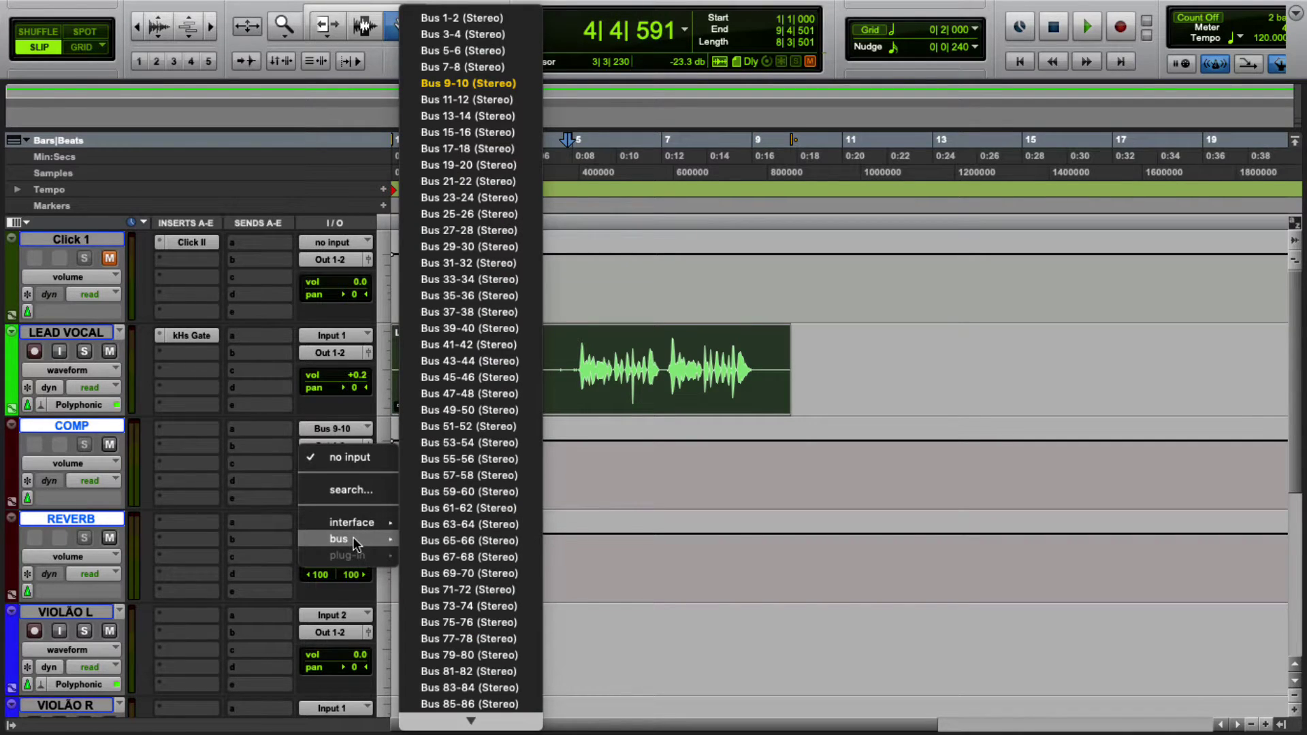
click(471, 100)
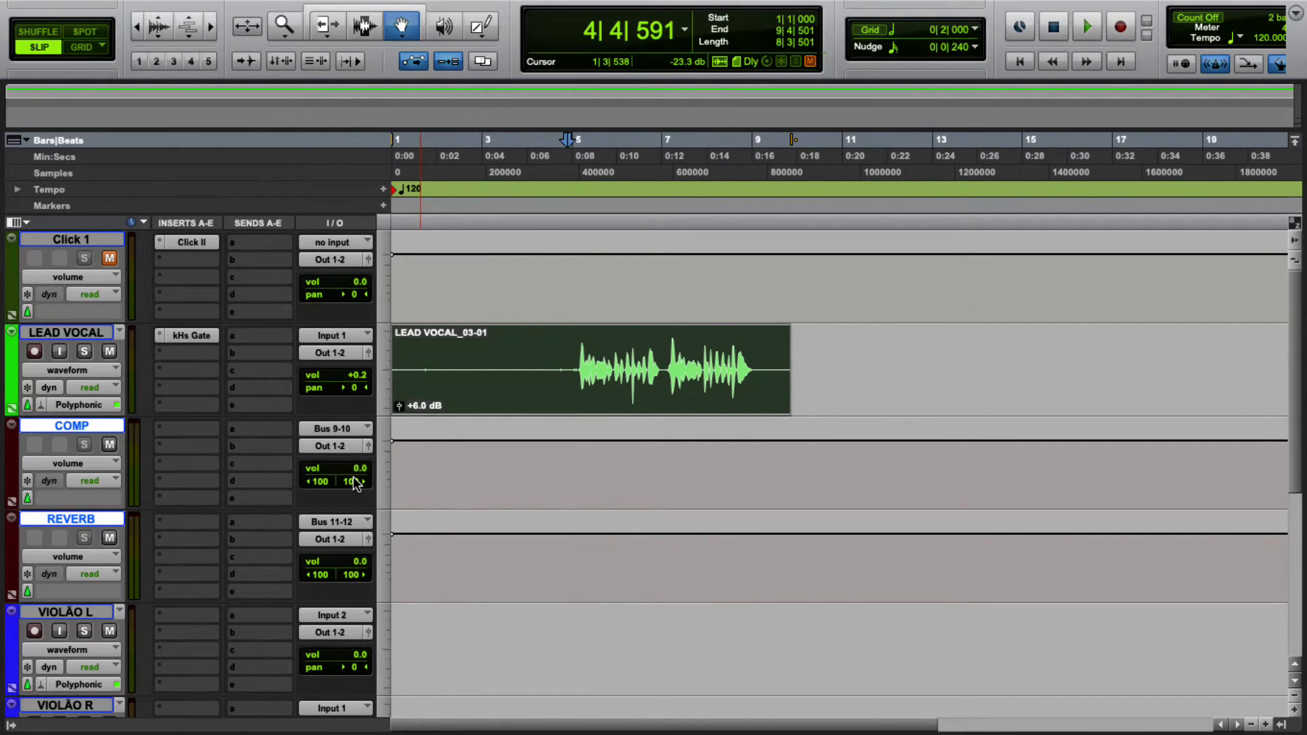
Step: Assign send a of LEAD VOCAL to Bus 9-10 (Stereo) and reposition the send window
click(69, 332)
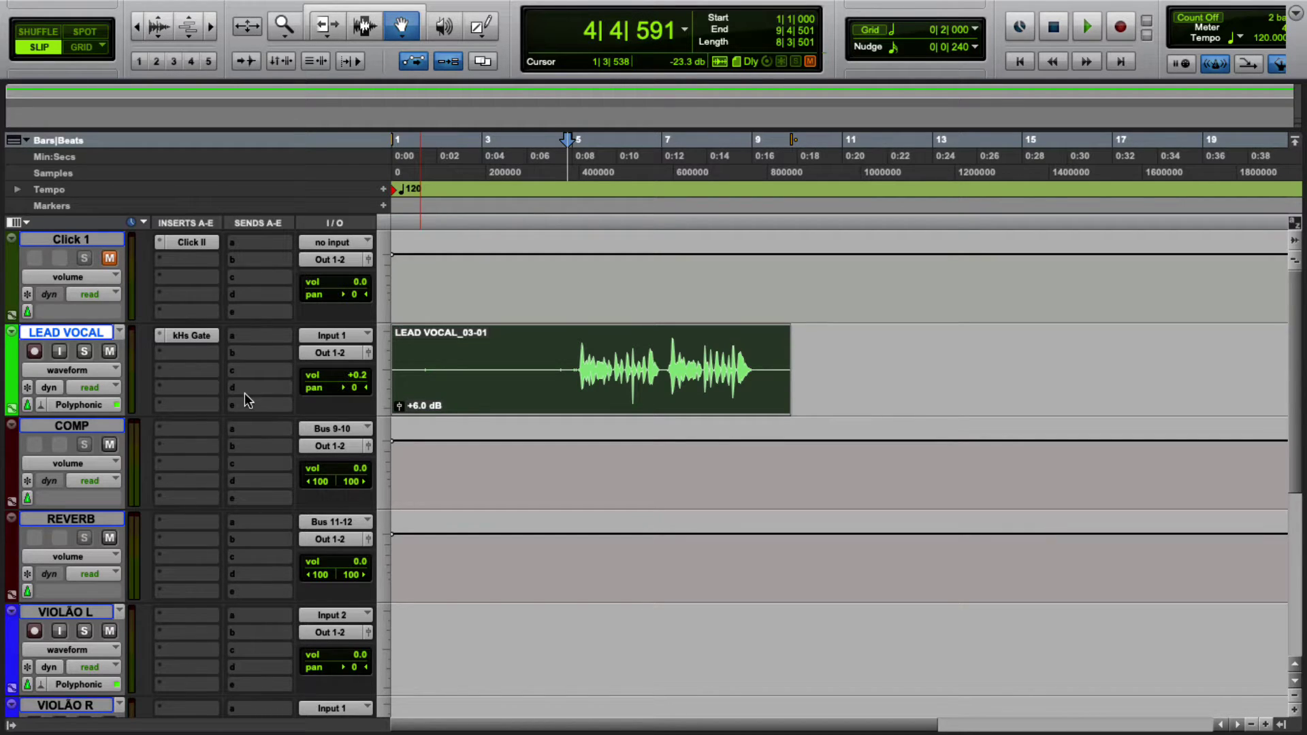
click(238, 337)
mouse_move(292, 352)
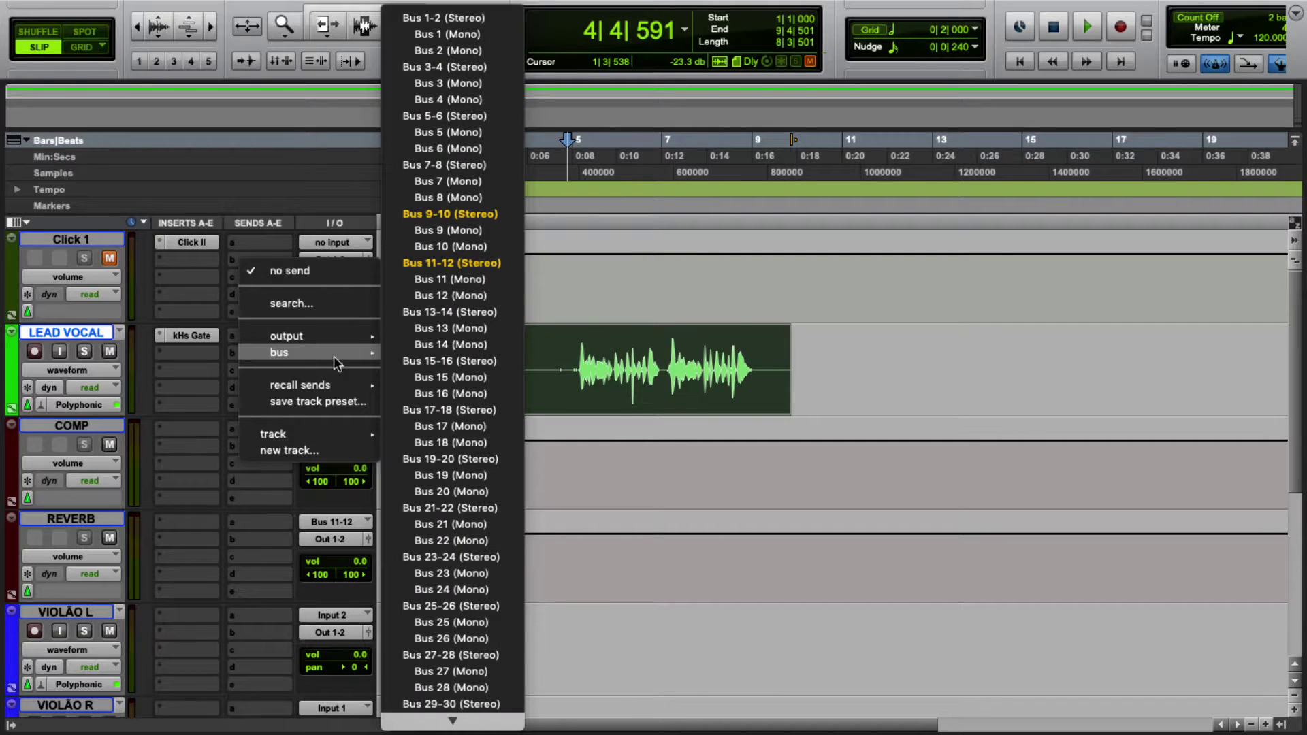
click(452, 213)
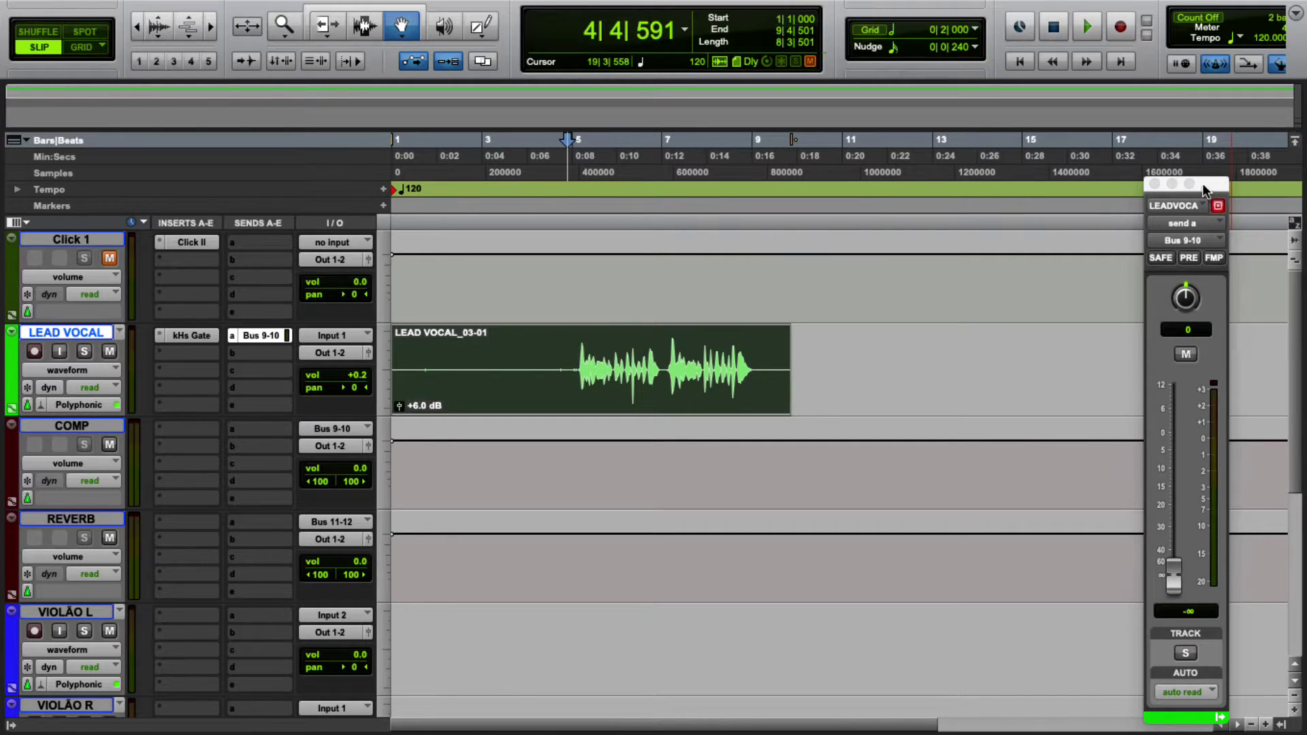
drag(1227, 186, 1165, 182)
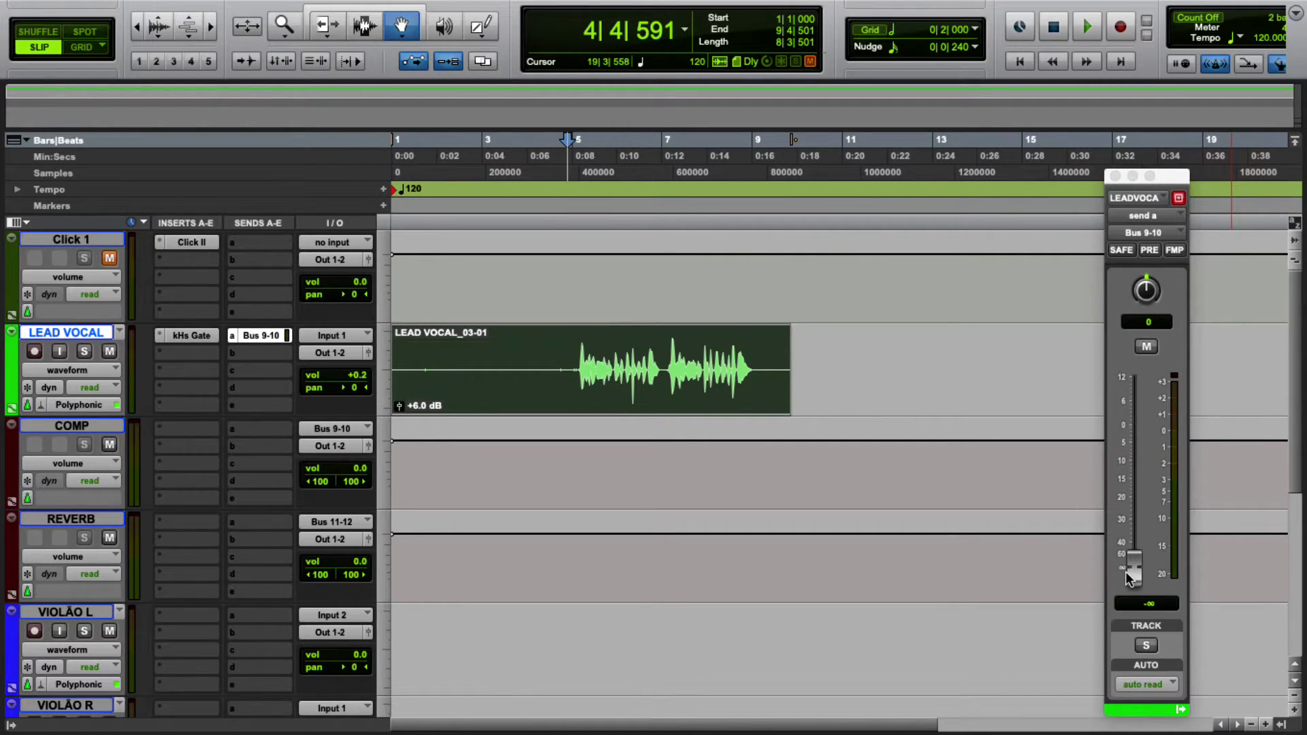
Step: Raise the LEAD VOCAL send to Bus 9-10 to +0.4 dB while playing the vocal
key(space)
drag(1139, 570, 1134, 432)
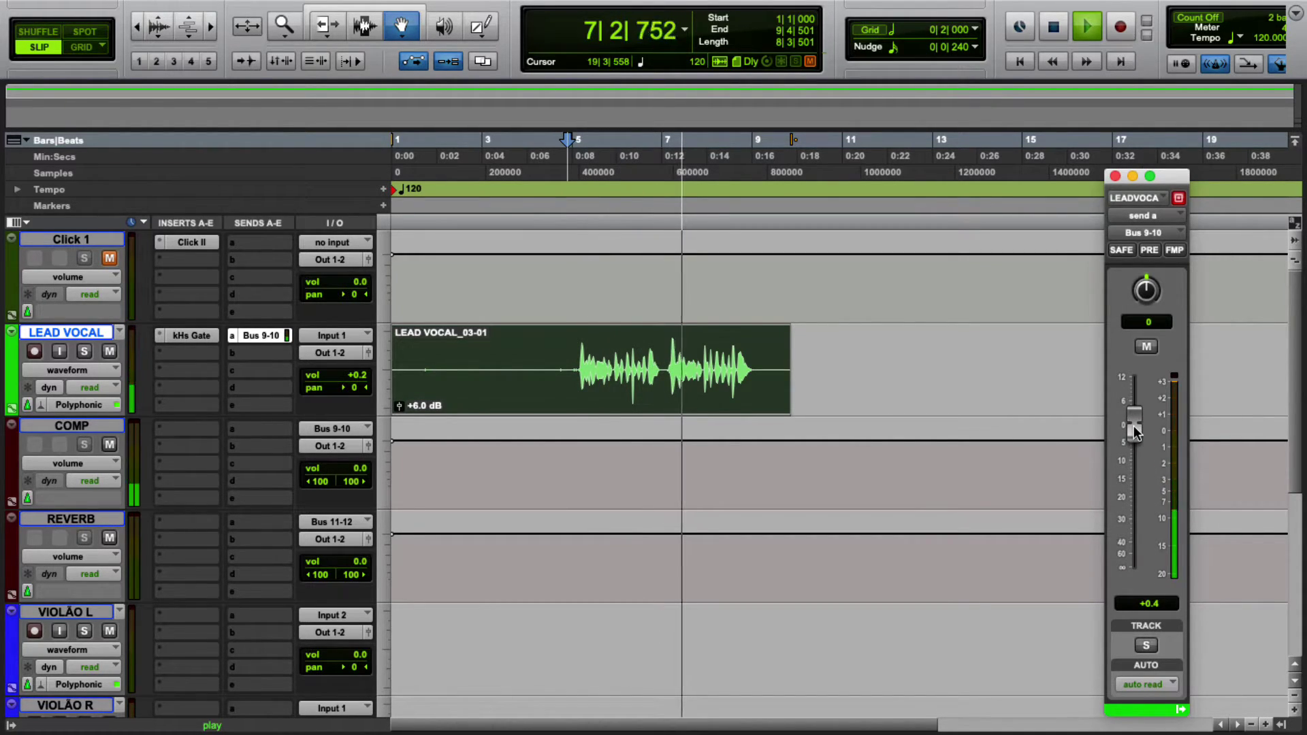
key(space)
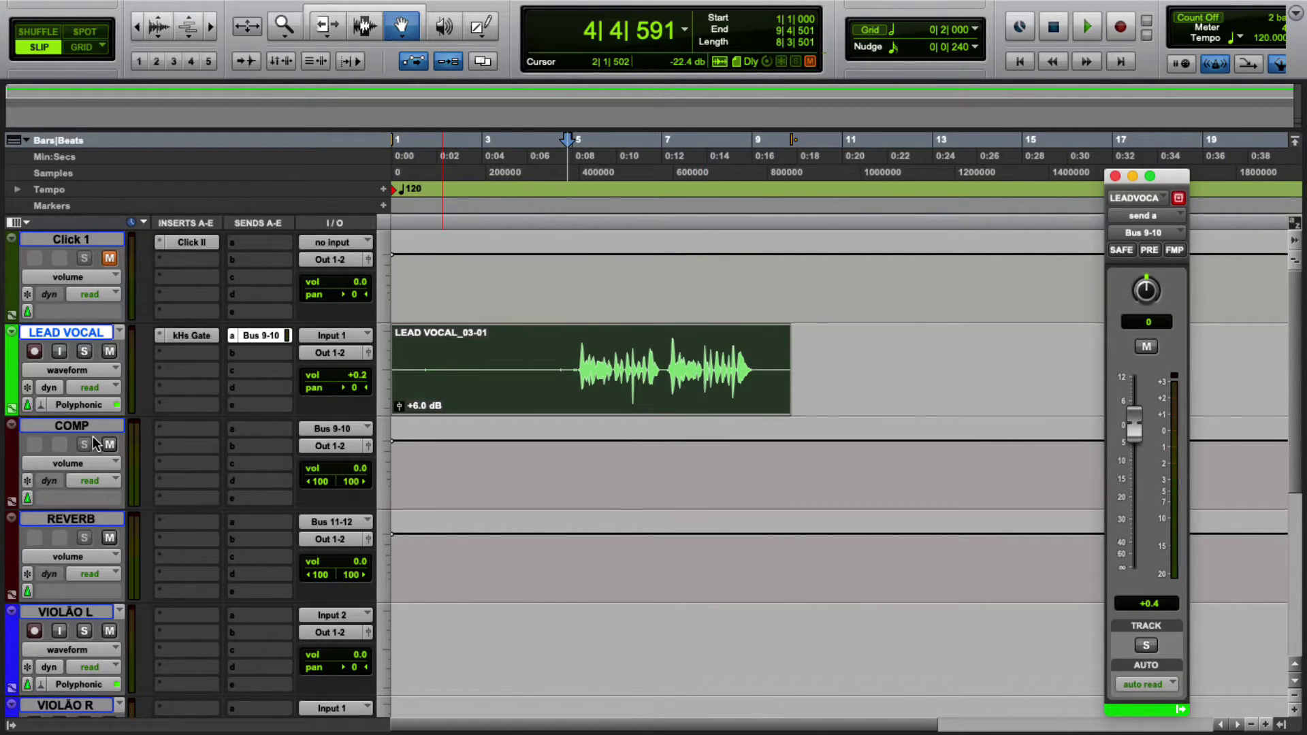
Step: Insert the multichannel ff d3 Compressor+Limiter (stereo) in COMP's first insert slot and move its window below the vocal clip
click(185, 430)
mouse_move(191, 431)
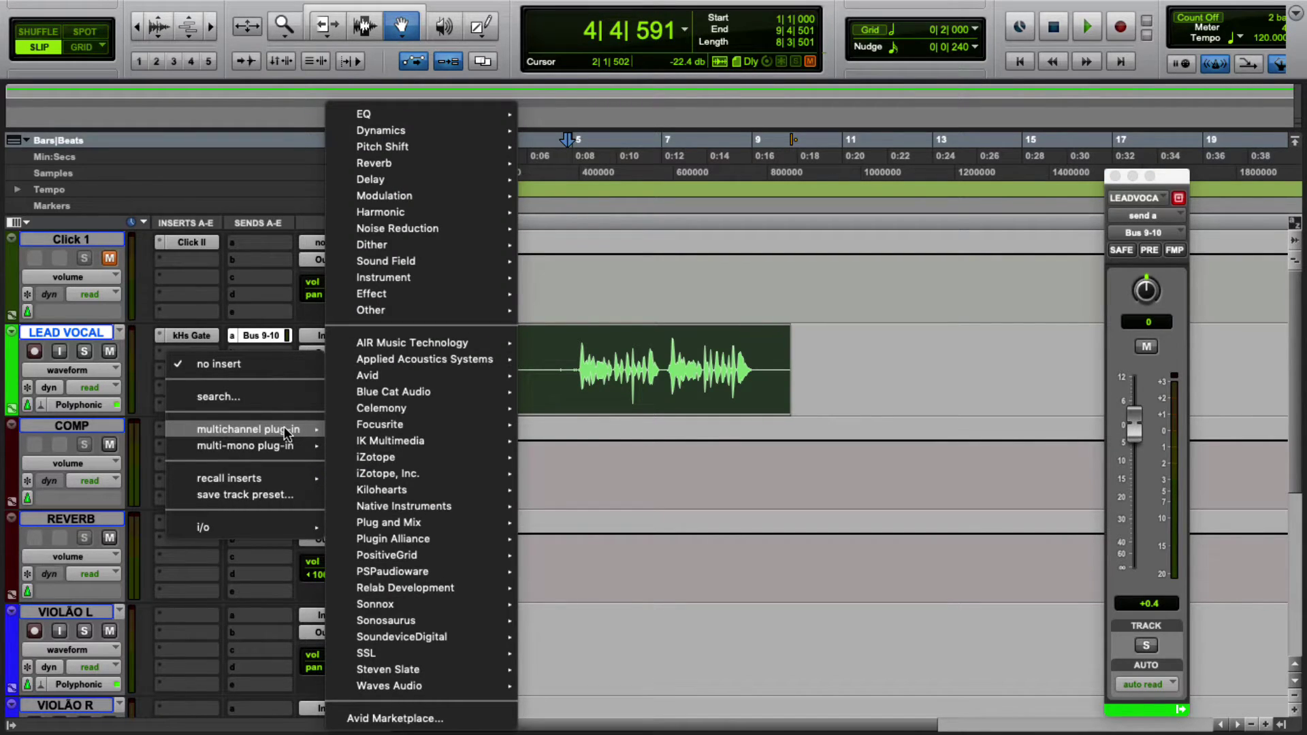
mouse_move(455, 378)
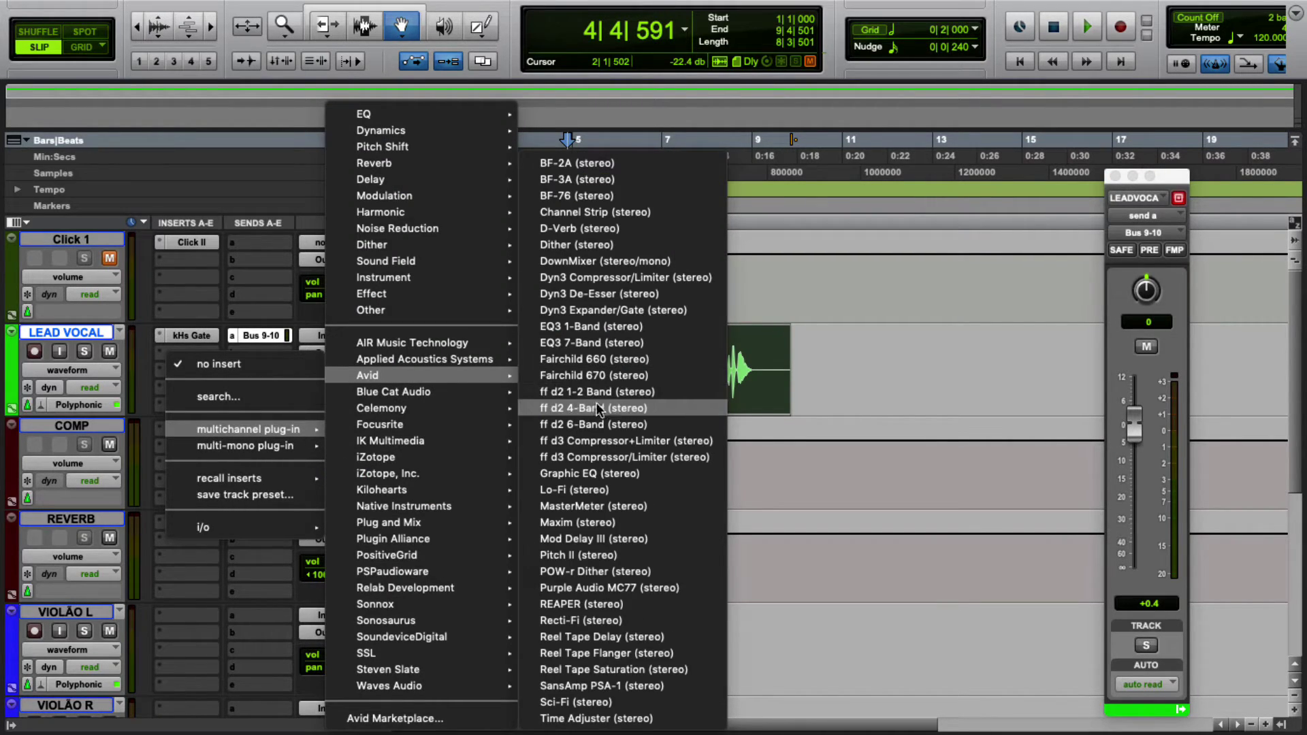
click(586, 440)
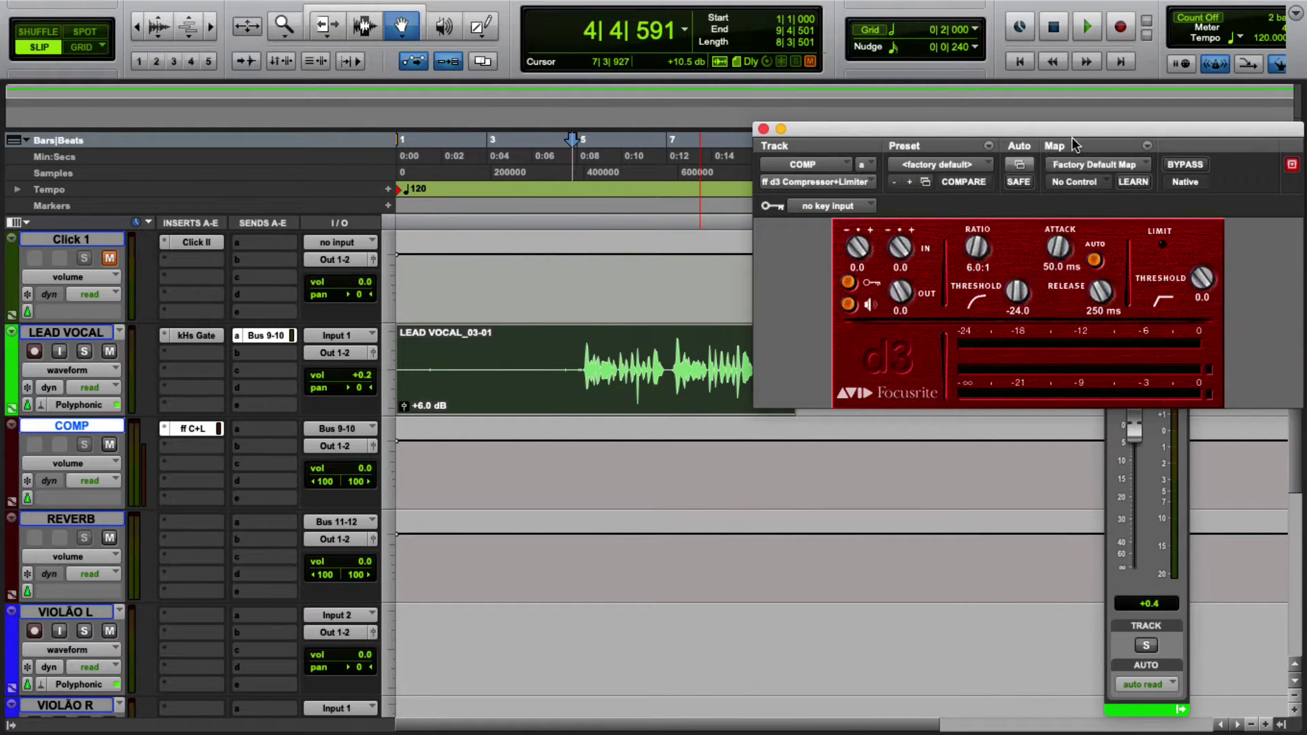
drag(1064, 129, 747, 437)
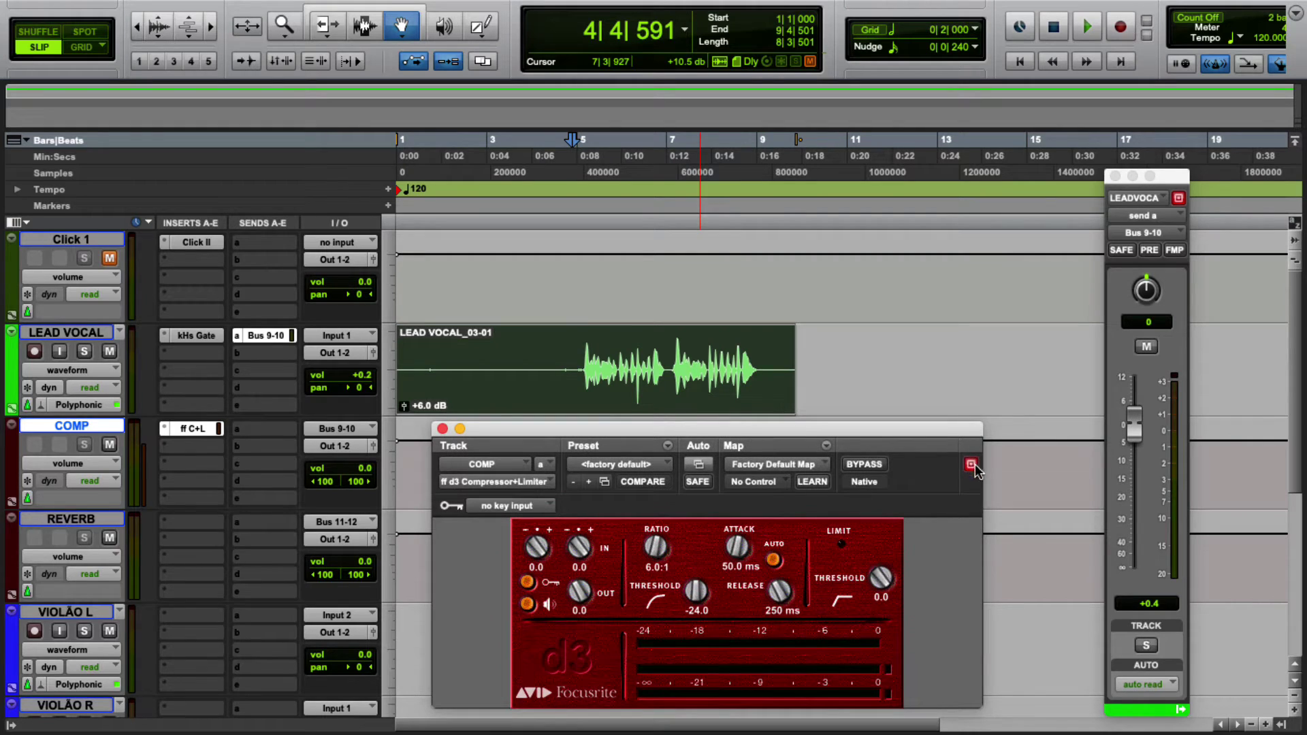
drag(872, 430, 843, 435)
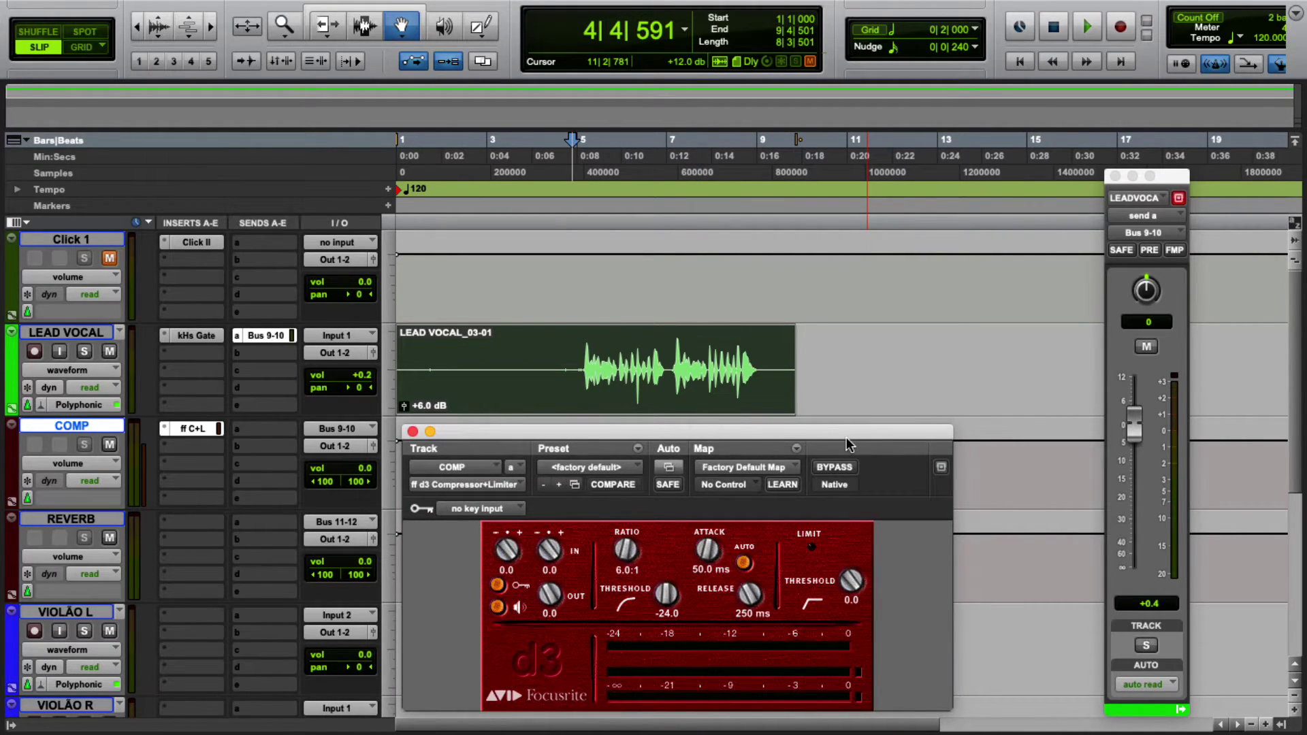
Step: Raise the LEAD VOCAL send to Bus 9-10 to +3.1 dB during playback and check the MASTER track's level
key(space)
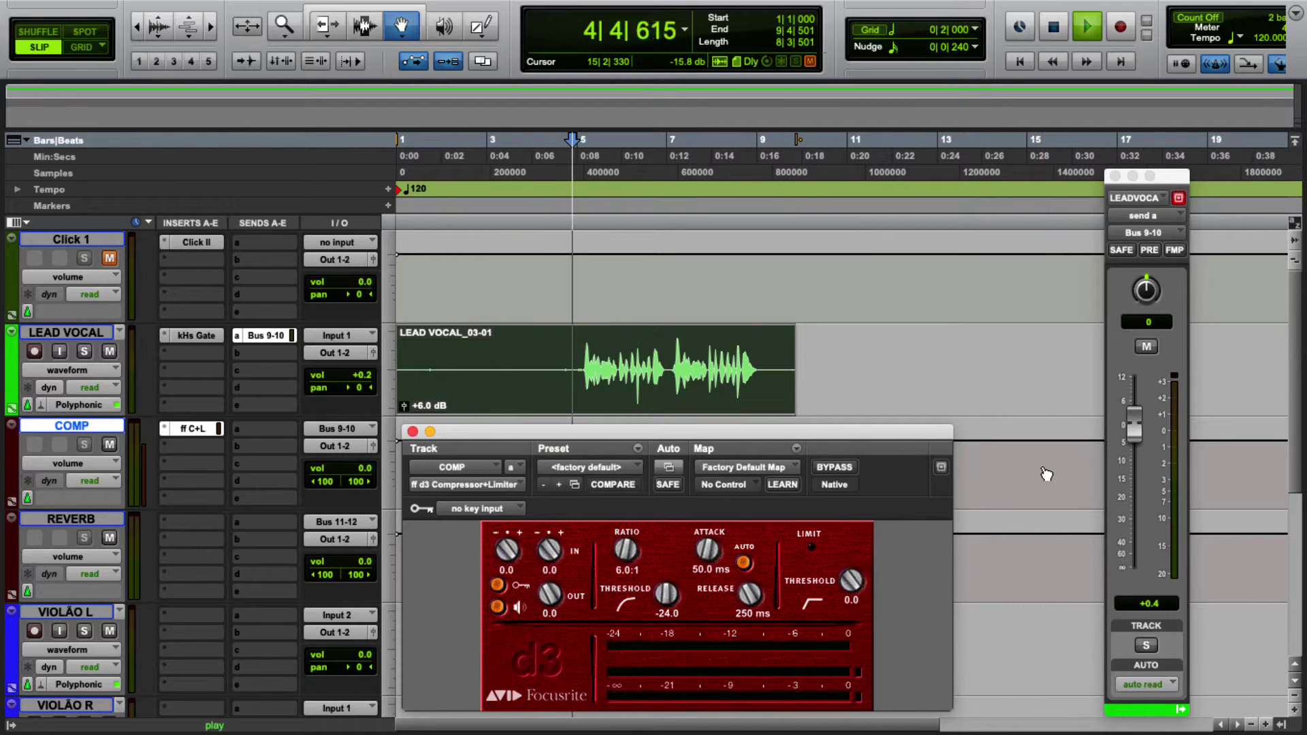
drag(1134, 444, 1134, 420)
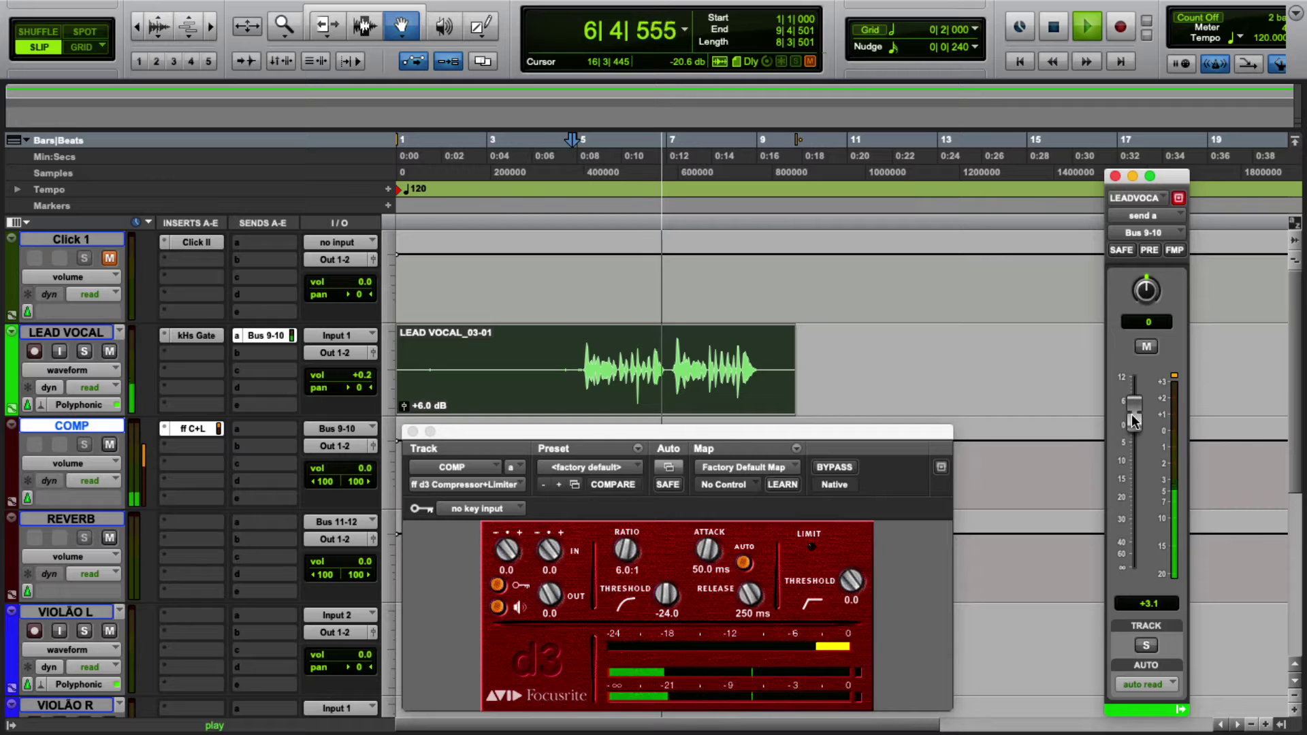
scroll(273, 554, down, 5)
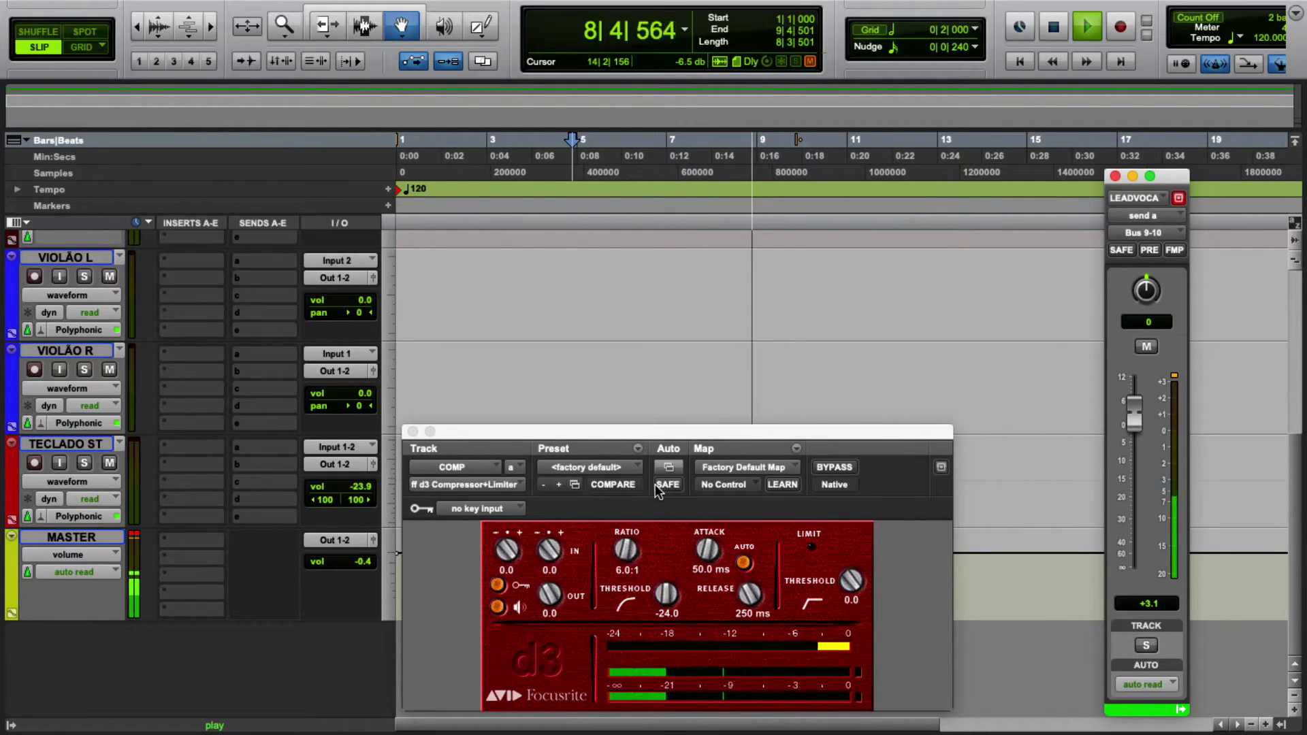
key(space)
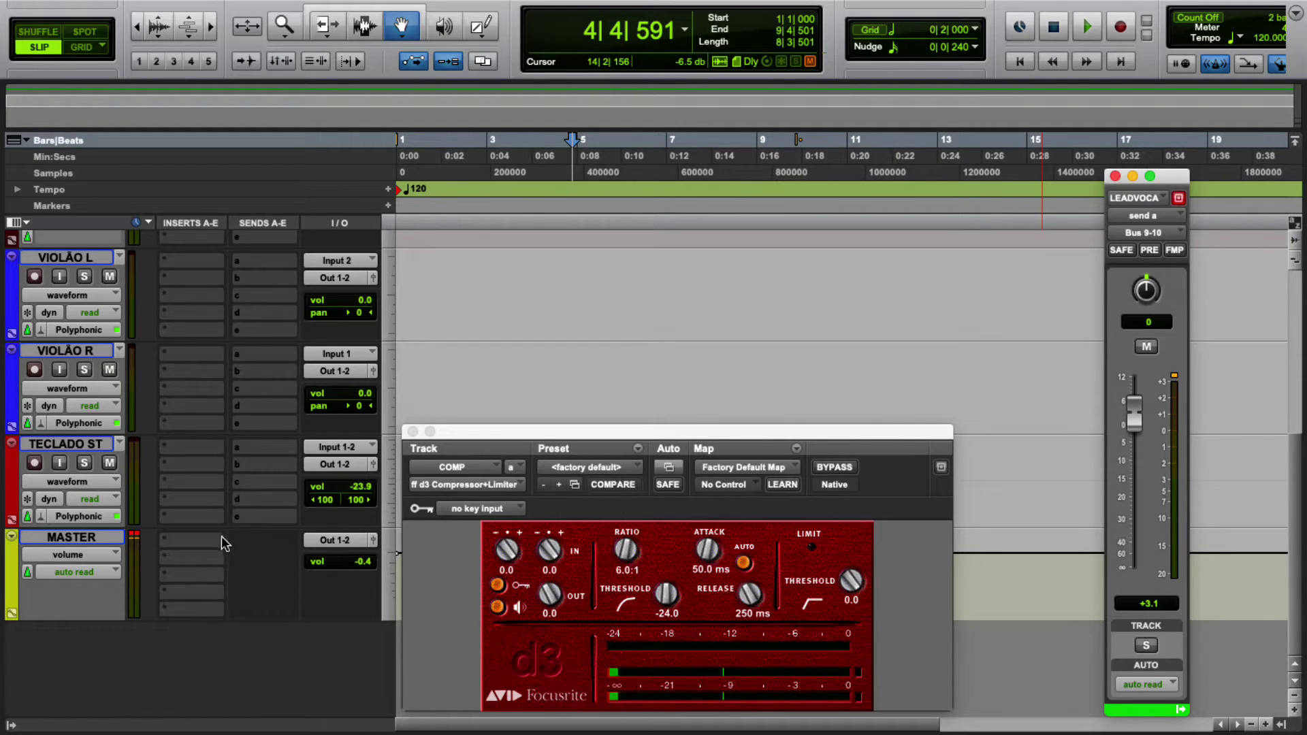
Step: Insert the multichannel bx_limiter (stereo) in MASTER's first insert slot, move its window aside and play the session through it
click(185, 543)
mouse_move(294, 543)
mouse_move(433, 541)
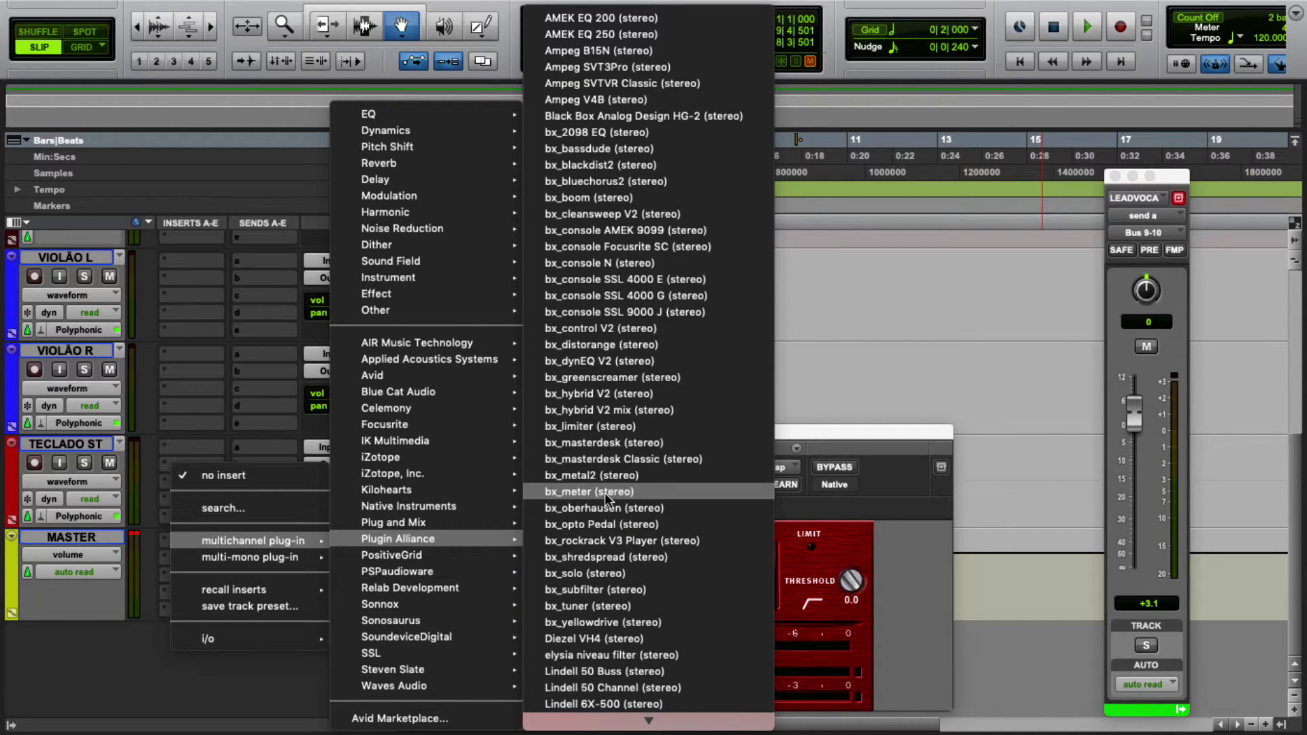
click(610, 426)
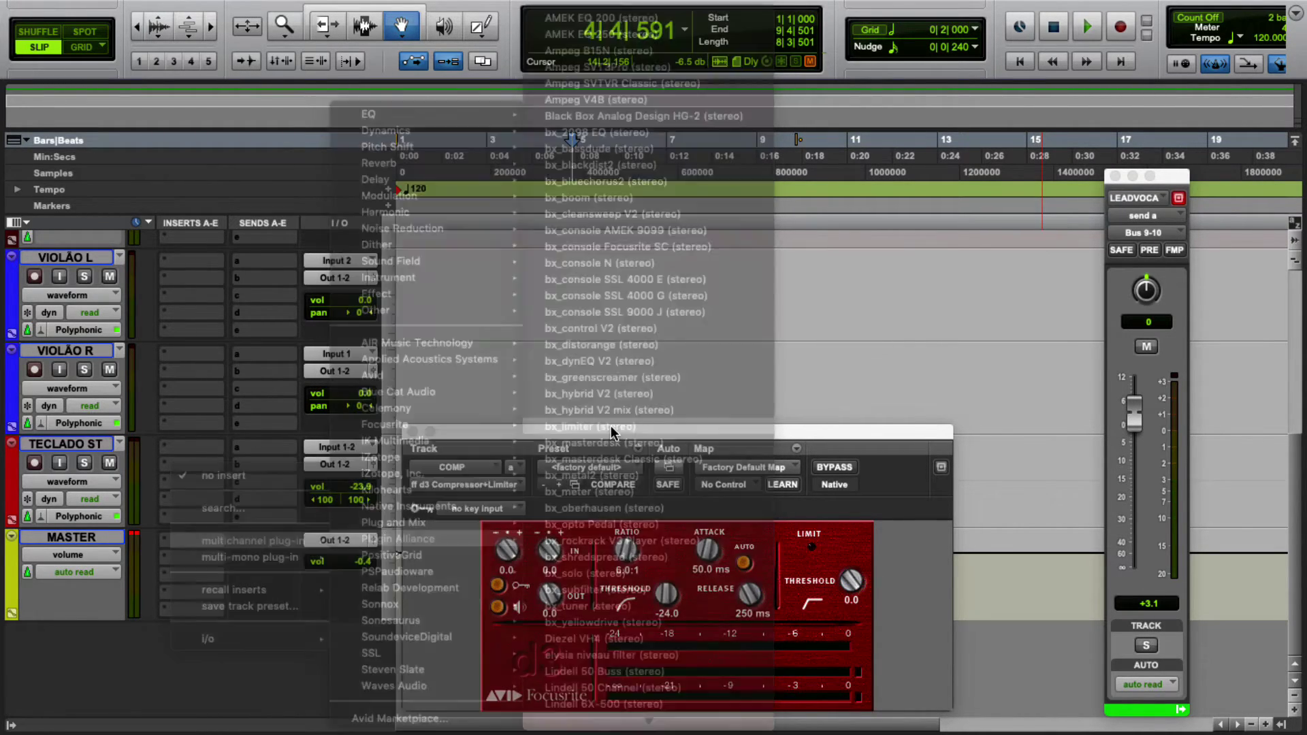
drag(465, 175, 309, 122)
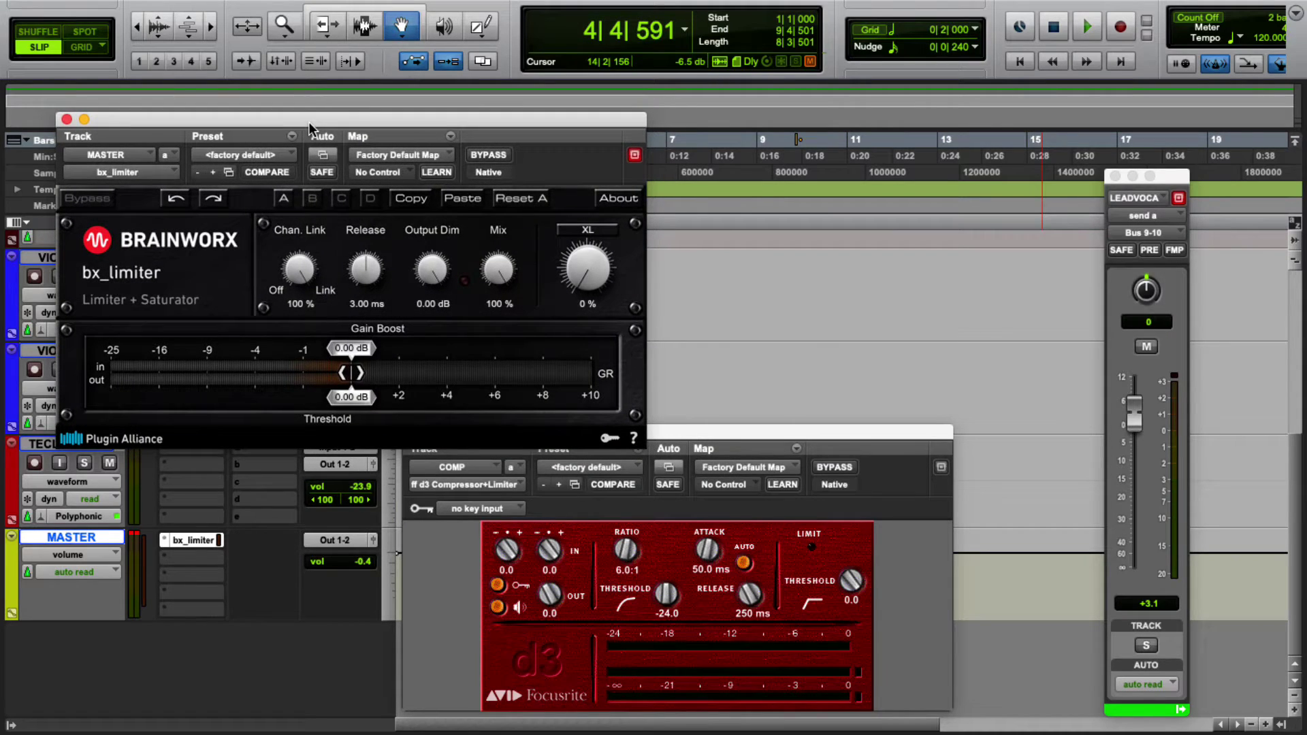
key(space)
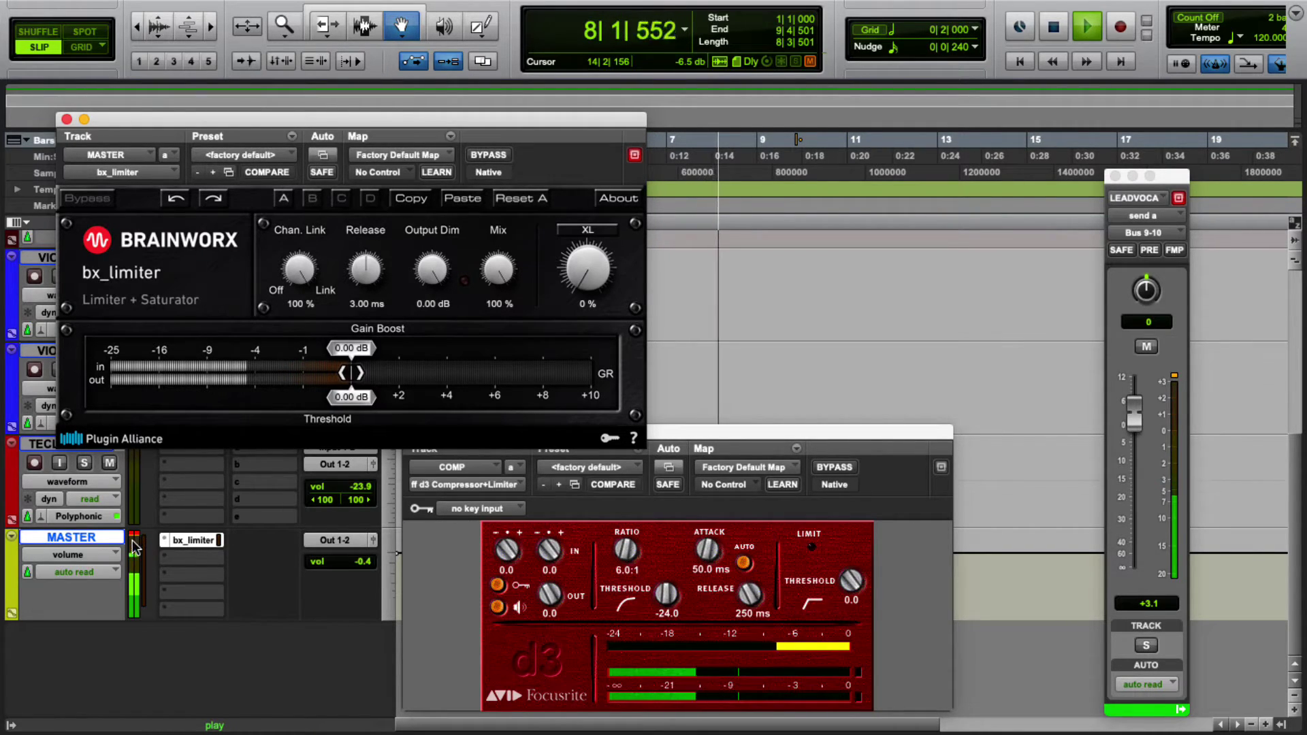
key(space)
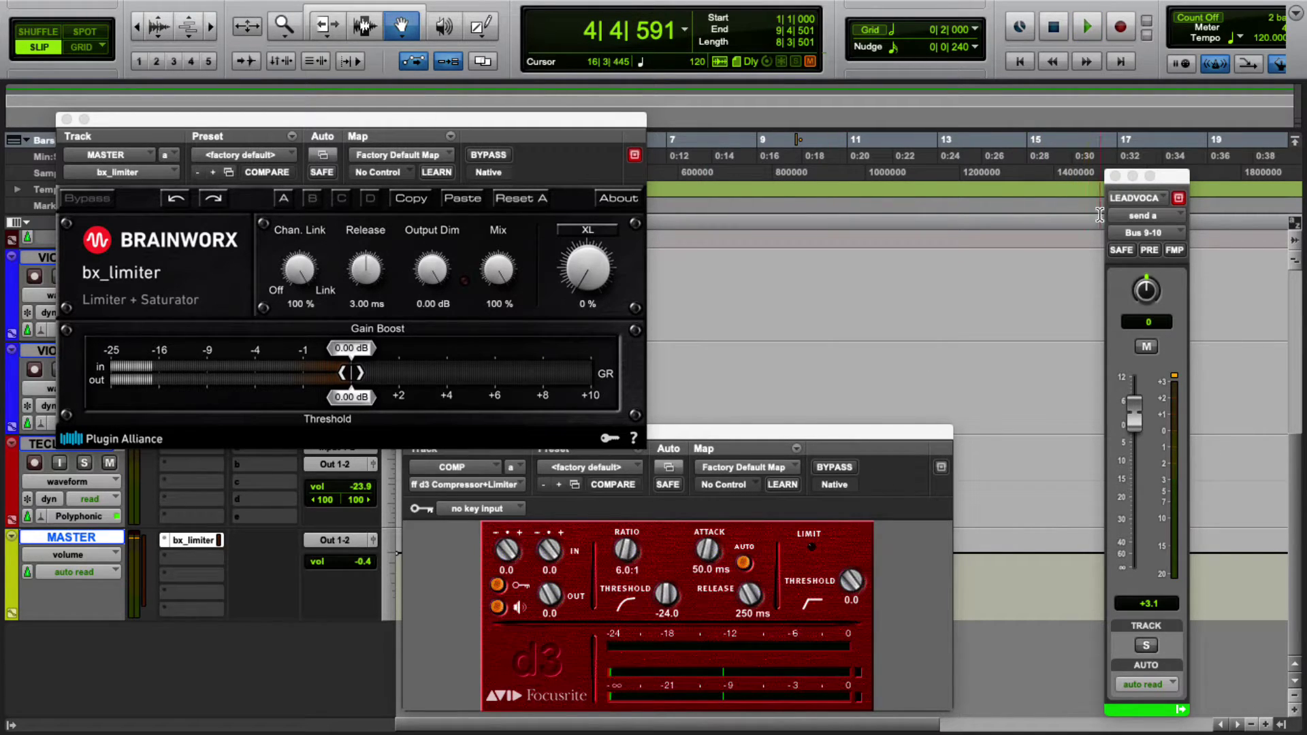
Step: Close the LEAD VOCAL send window and arrange the compressor and limiter windows side by side below the upper tracks
click(1132, 176)
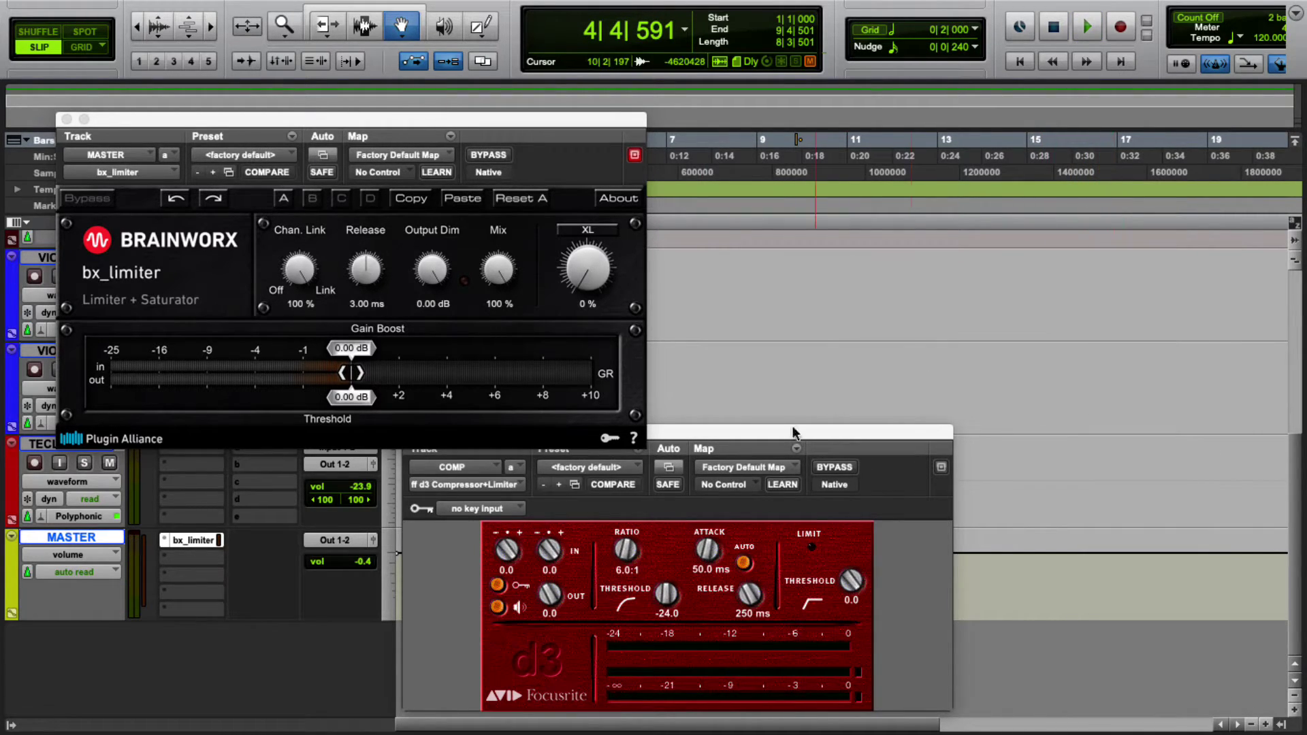
drag(750, 428, 1070, 427)
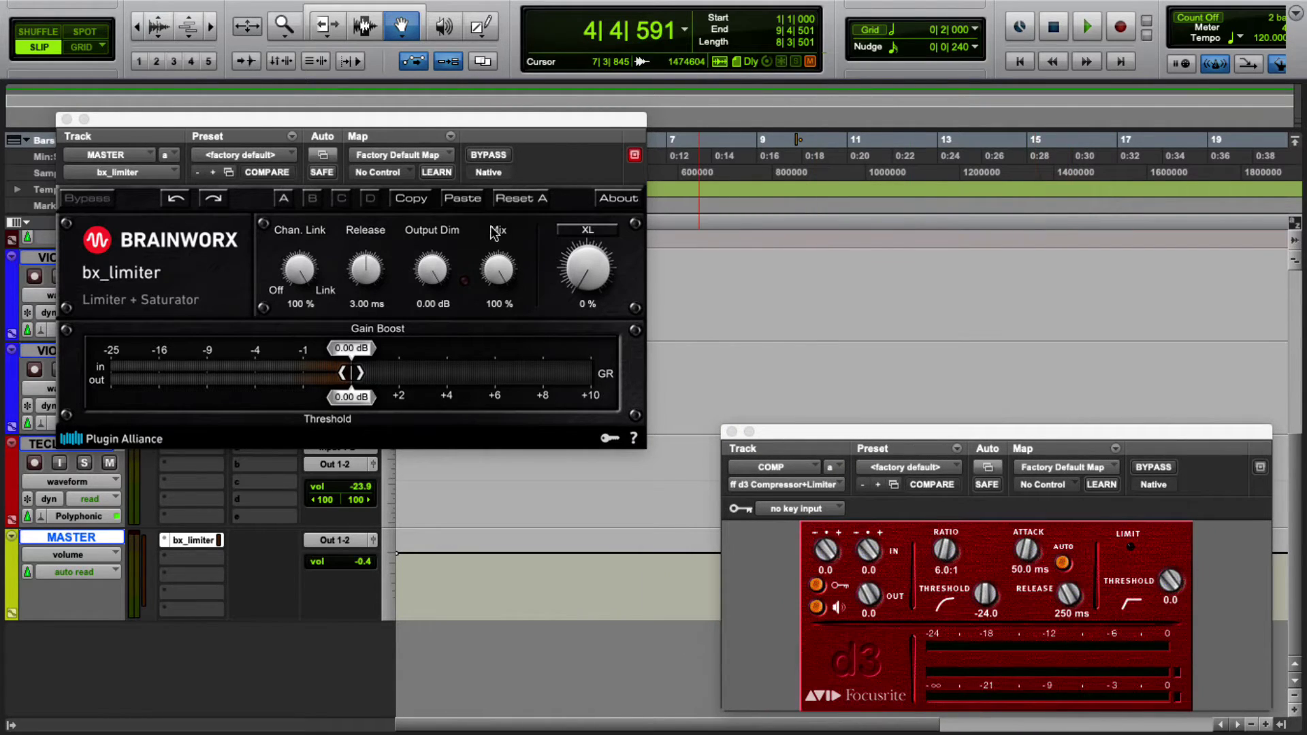
drag(497, 119, 540, 381)
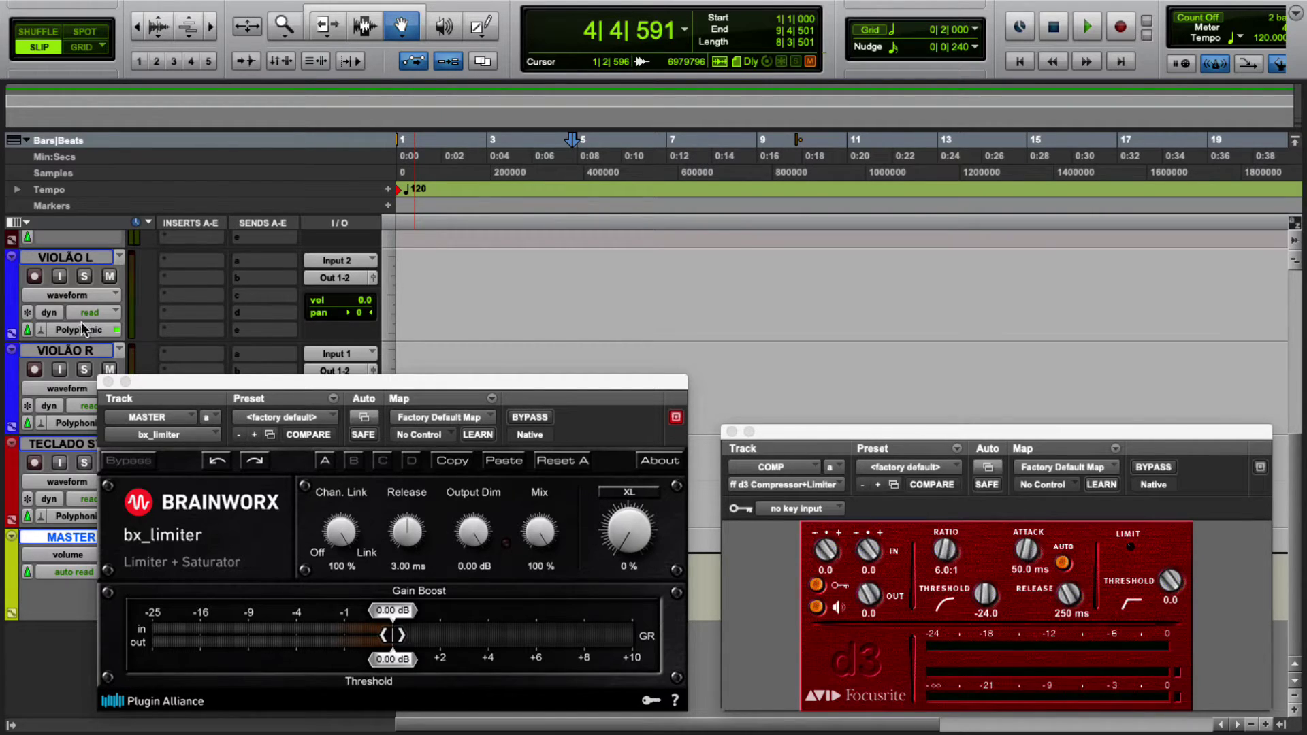
Step: Insert the multichannel LX480 Essentials (stereo) in REVERB's first insert slot and close its window
scroll(82, 330, up, 3)
scroll(89, 320, down, 1)
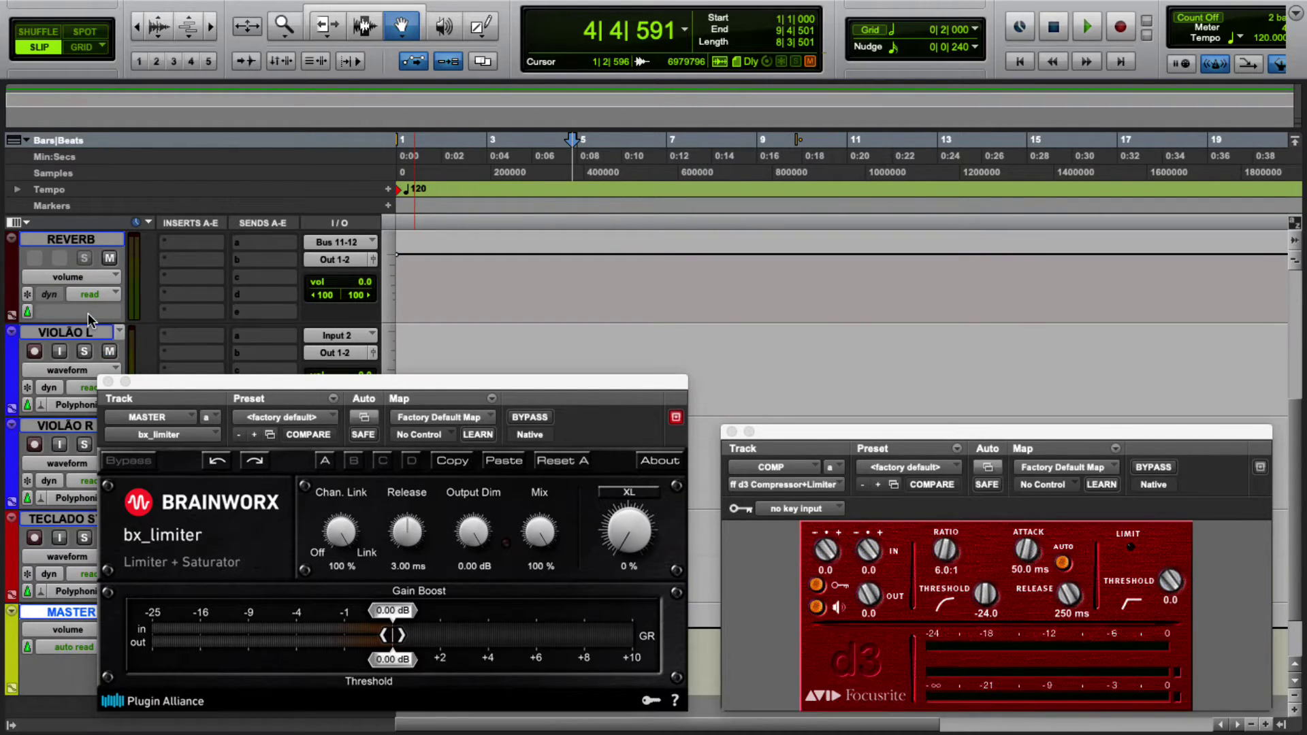
click(196, 249)
mouse_move(196, 247)
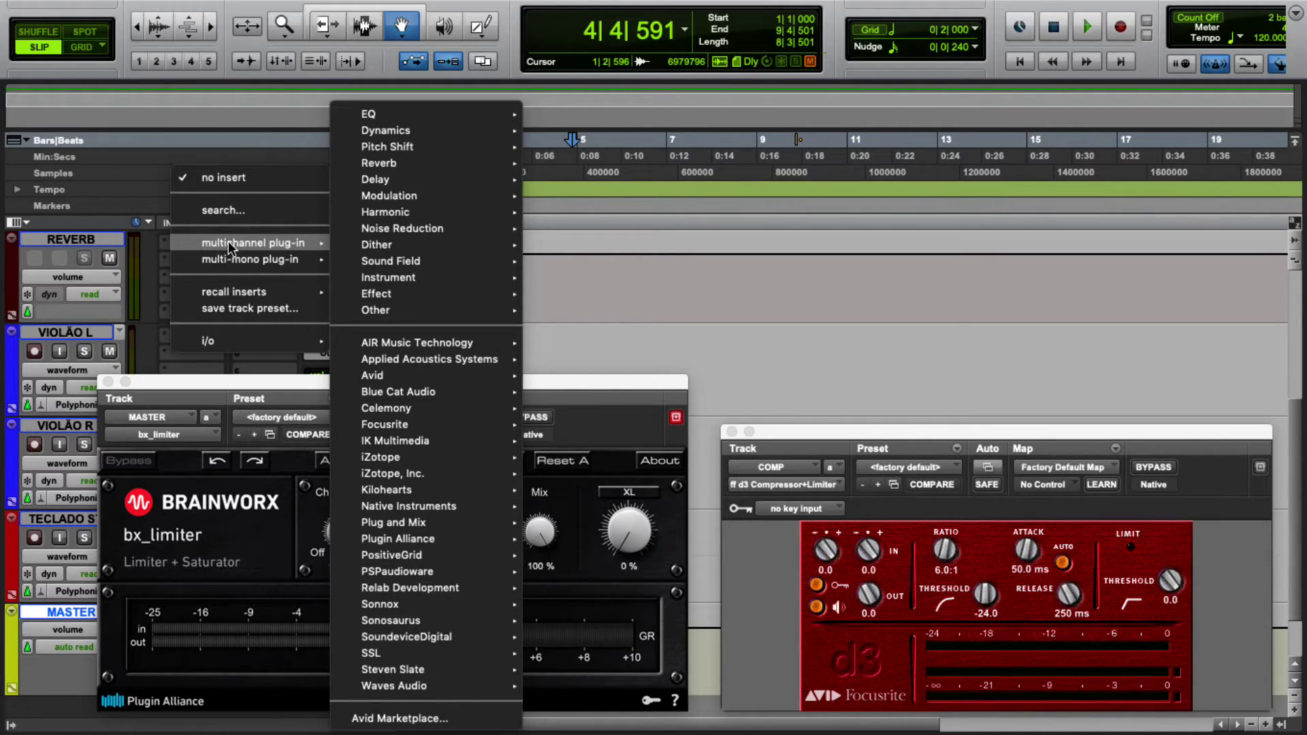
mouse_move(455, 448)
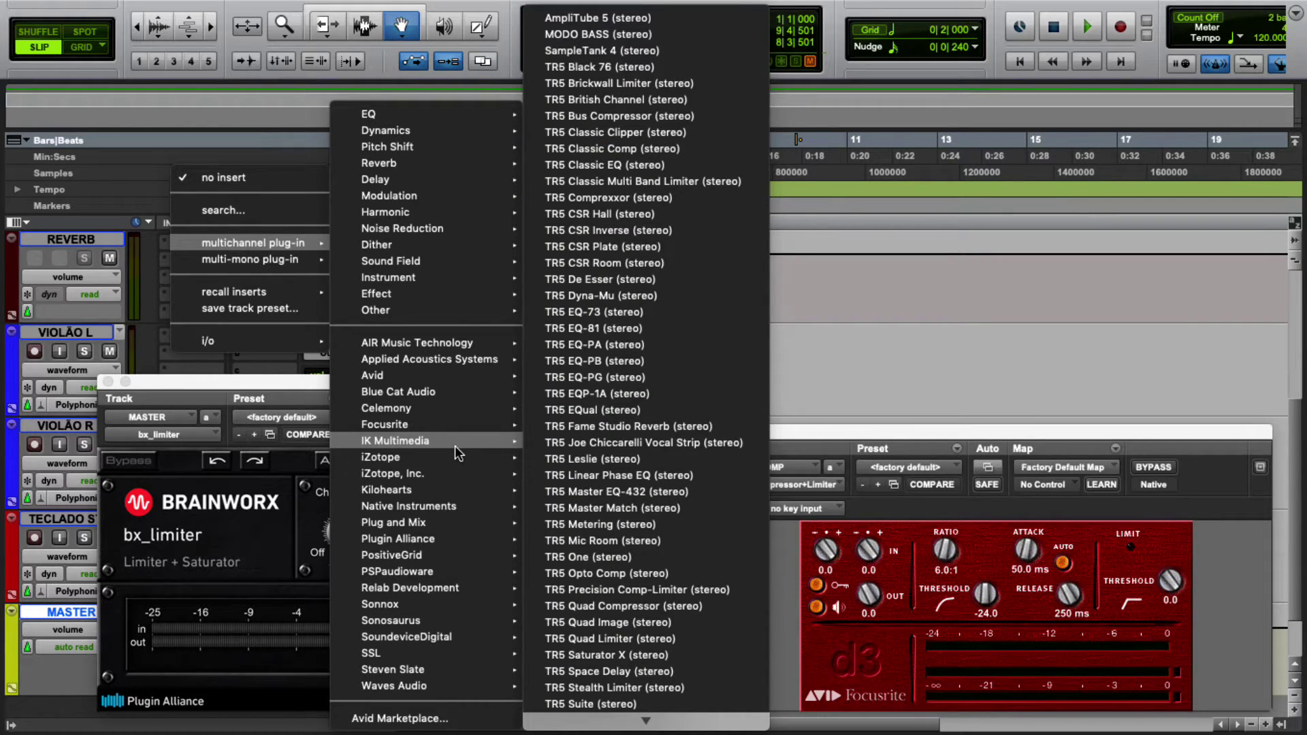
mouse_move(432, 597)
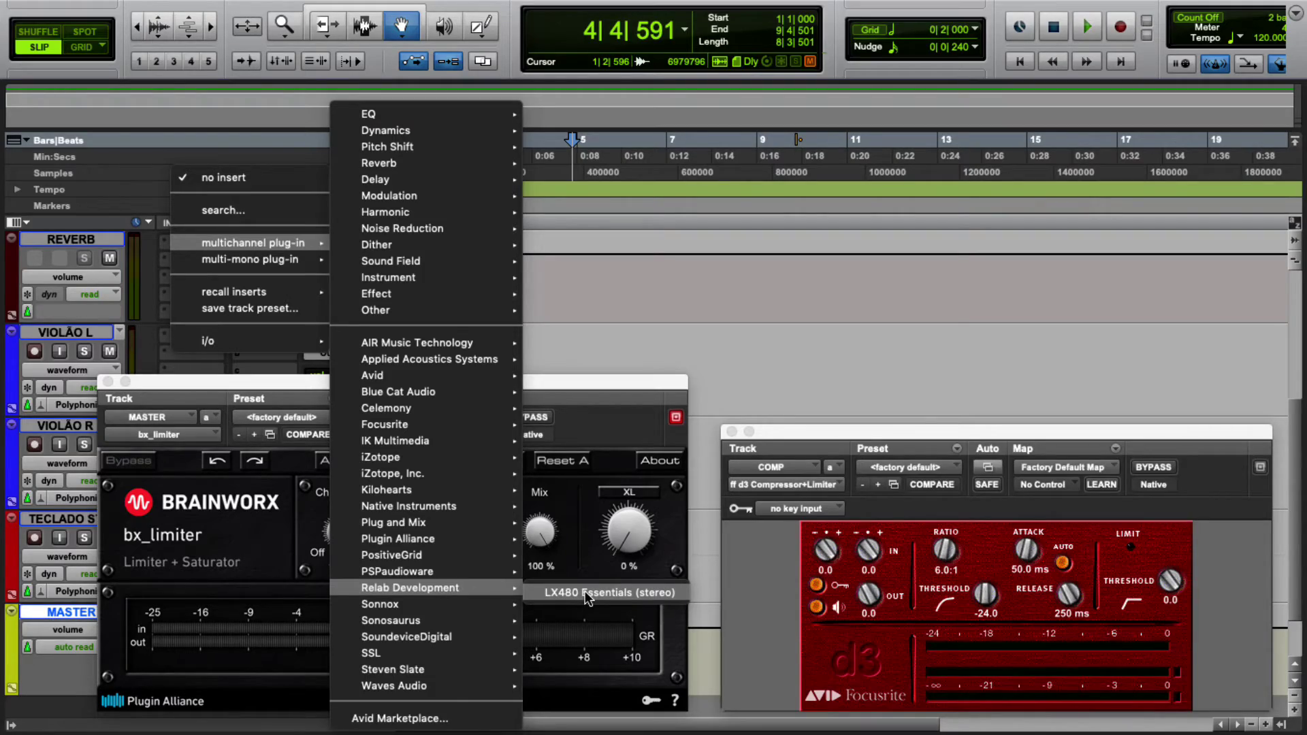
click(585, 593)
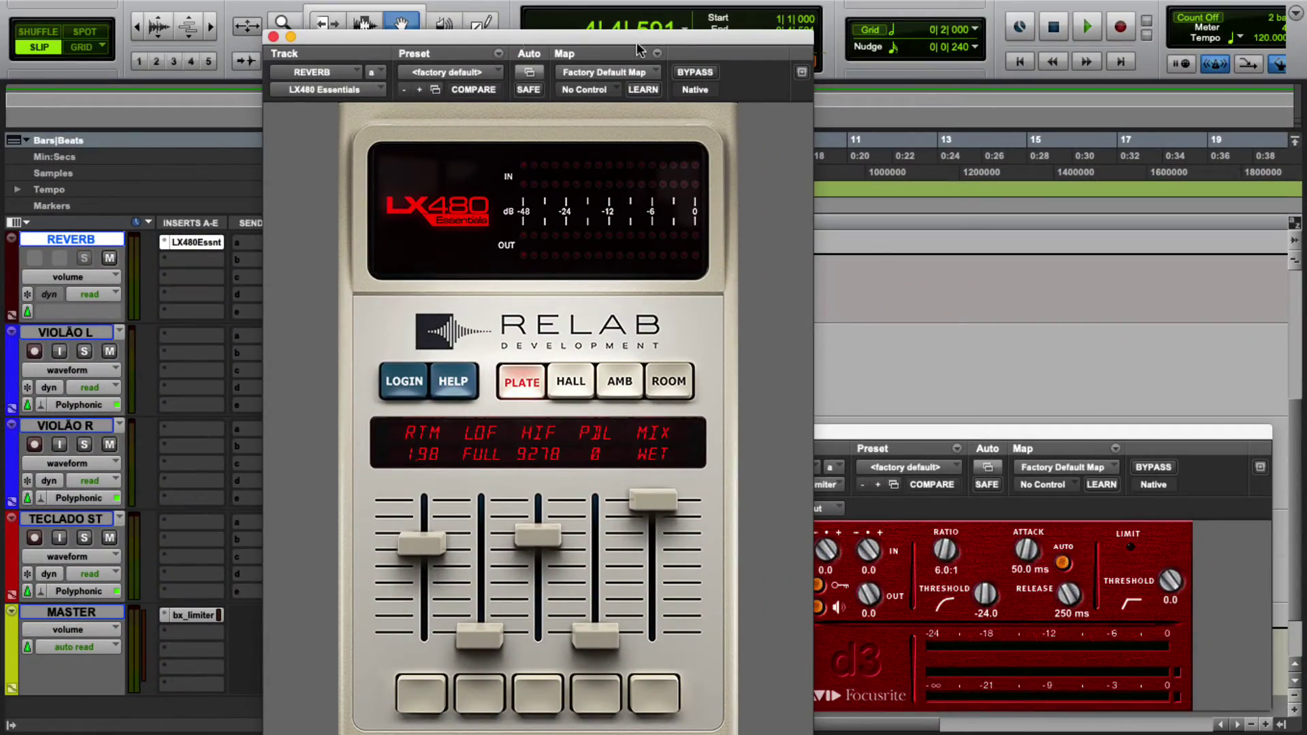
click(273, 36)
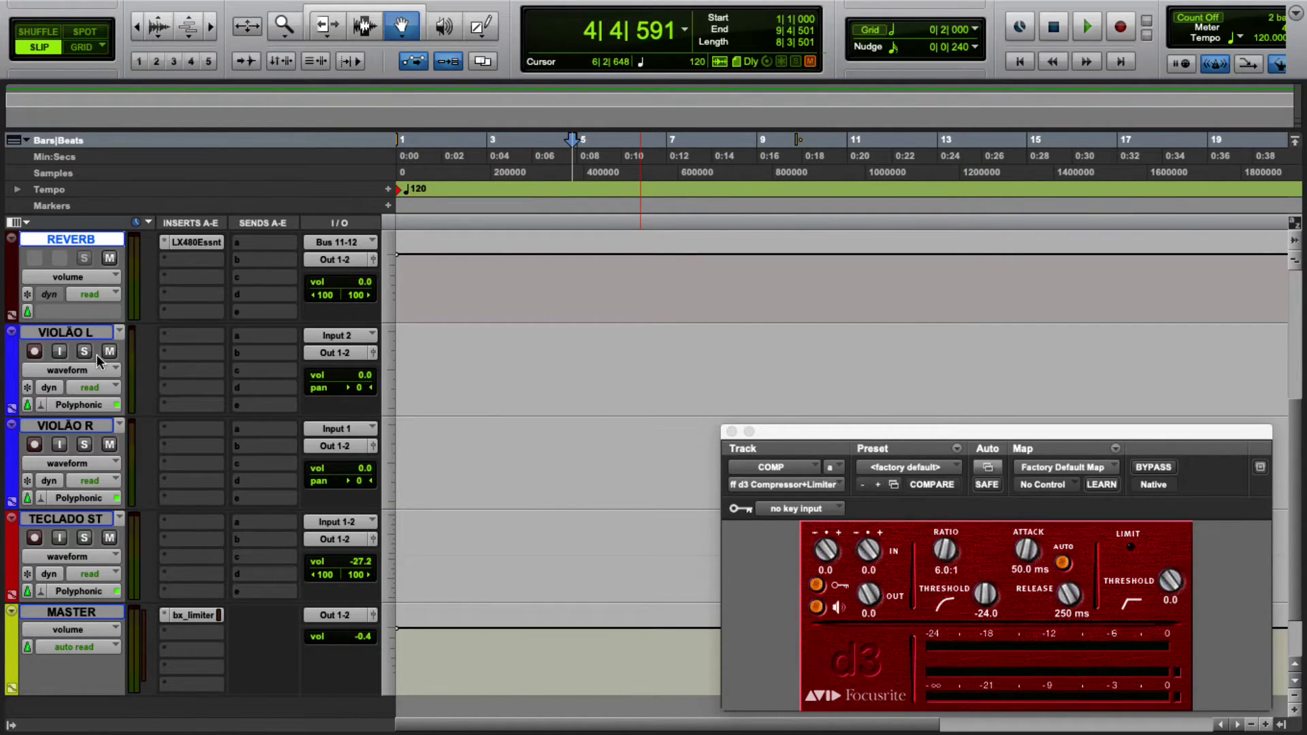
Step: Assign send b of LEAD VOCAL to Bus 11-12 (Stereo) and raise its level to -4.6 dB while listening to the vocal
scroll(94, 377, up, 3)
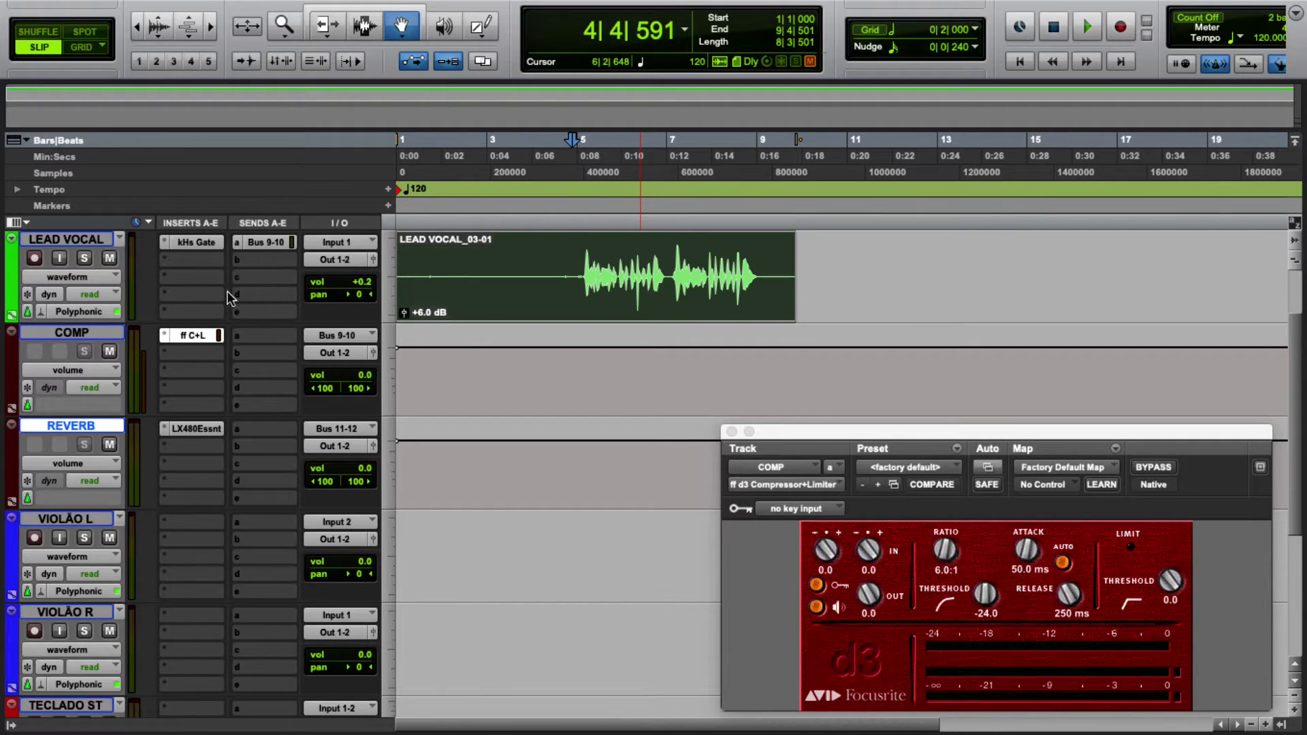
scroll(226, 290, up, 1)
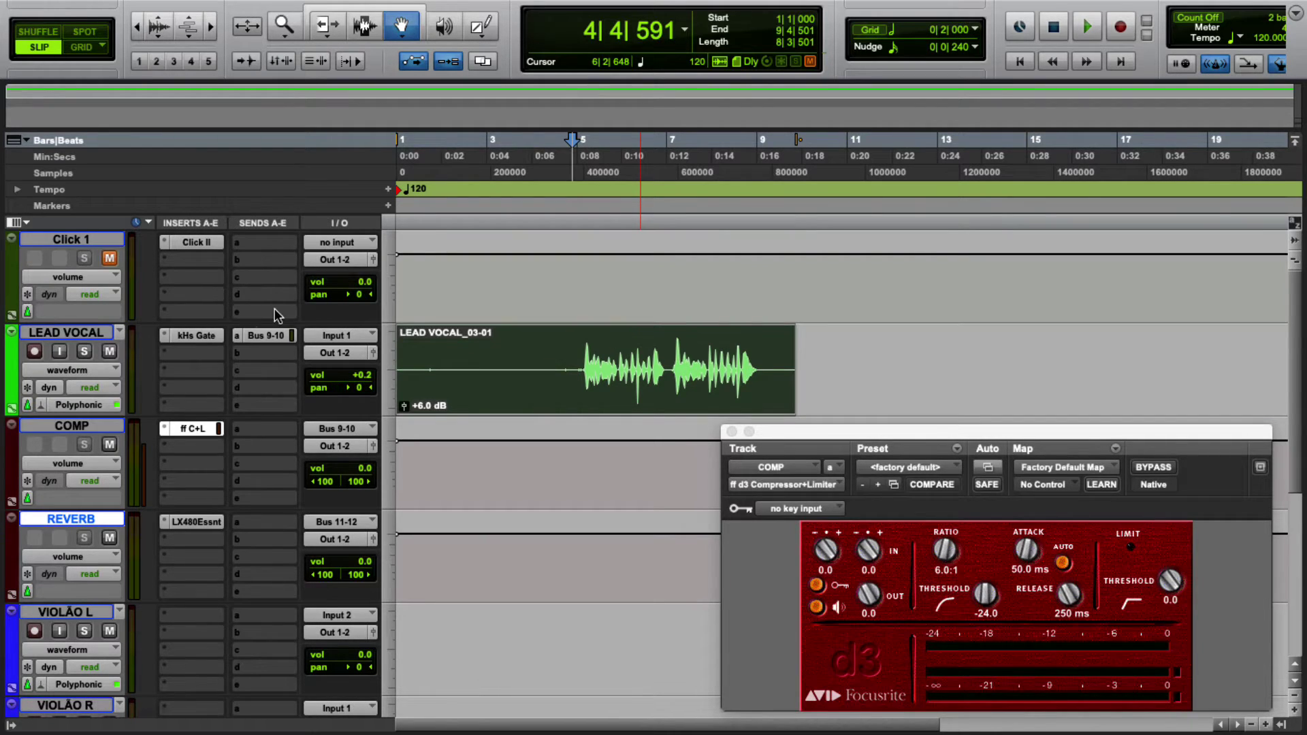
click(249, 357)
mouse_move(335, 372)
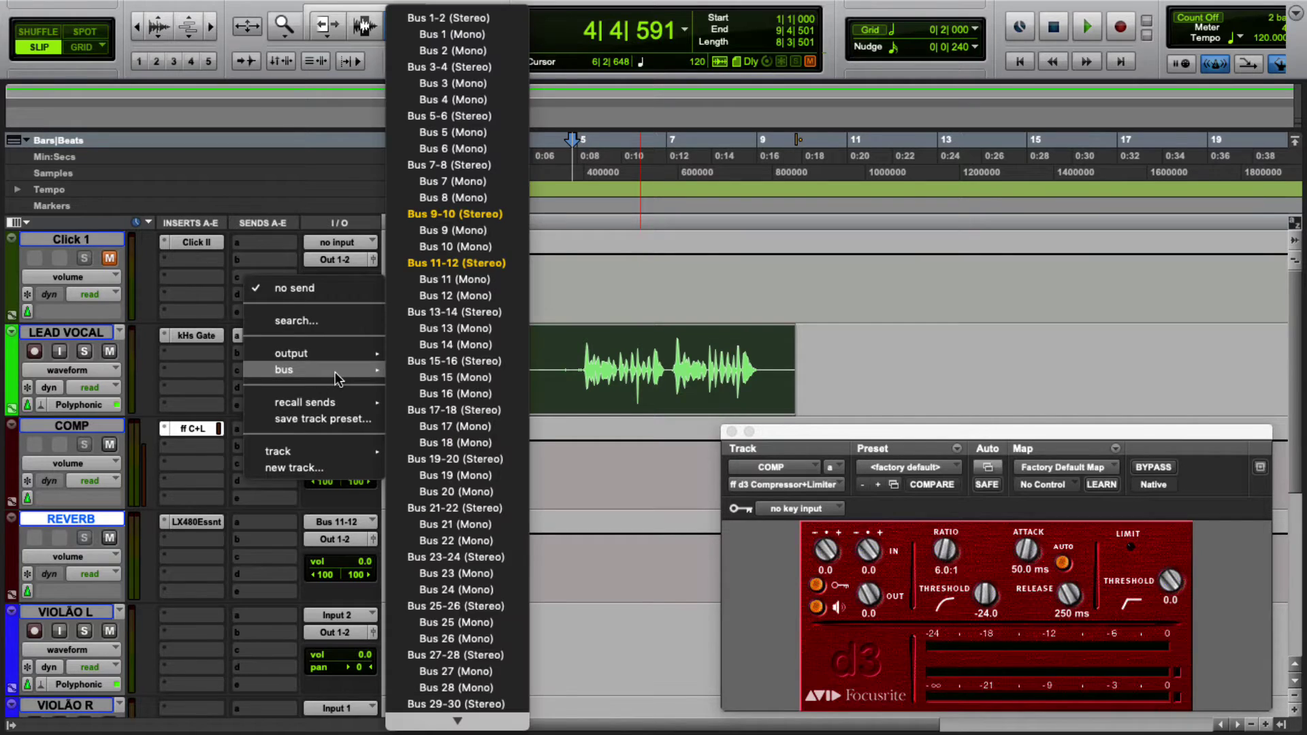
click(450, 268)
drag(1135, 571, 1132, 447)
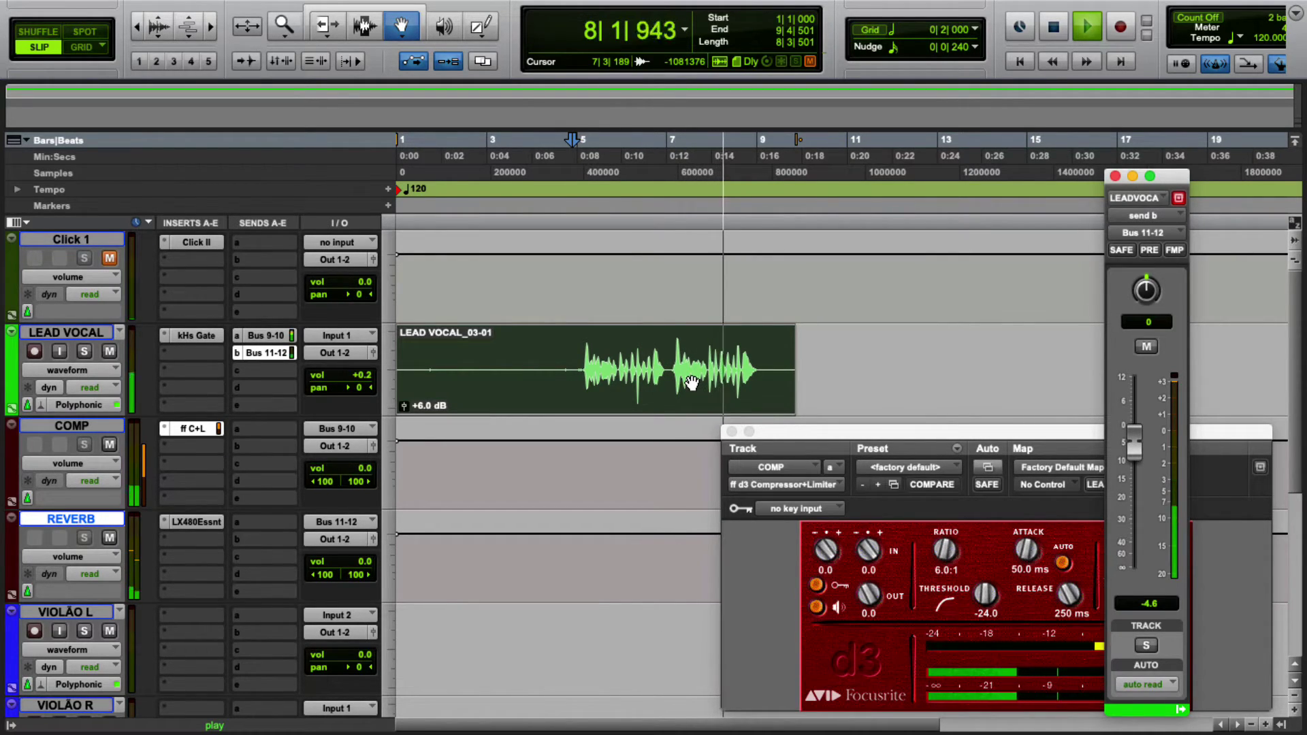
key(space)
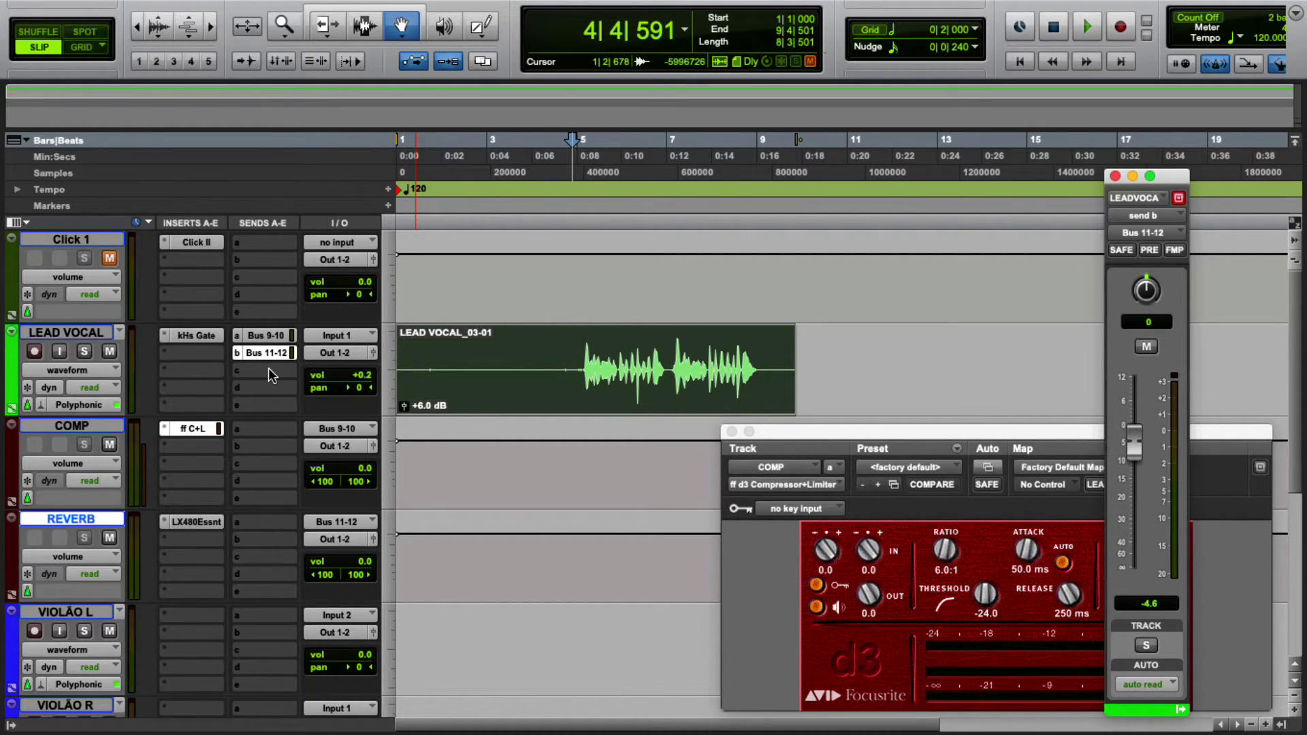
Step: Insert bx_console SSL 9000 J (mono) in LEAD VOCAL's second insert slot and lower the Bus 11-12 send to -12.6 dB during playback
click(181, 353)
mouse_move(204, 353)
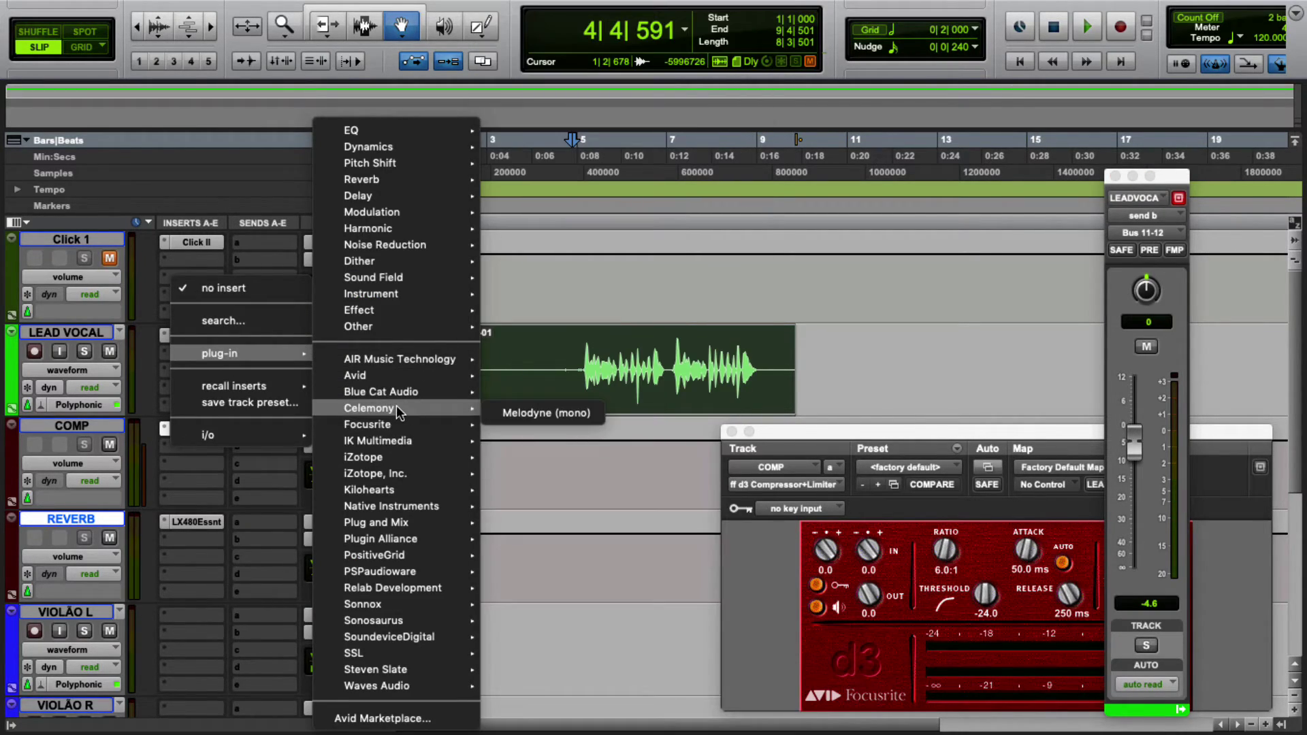
mouse_move(409, 570)
mouse_move(423, 538)
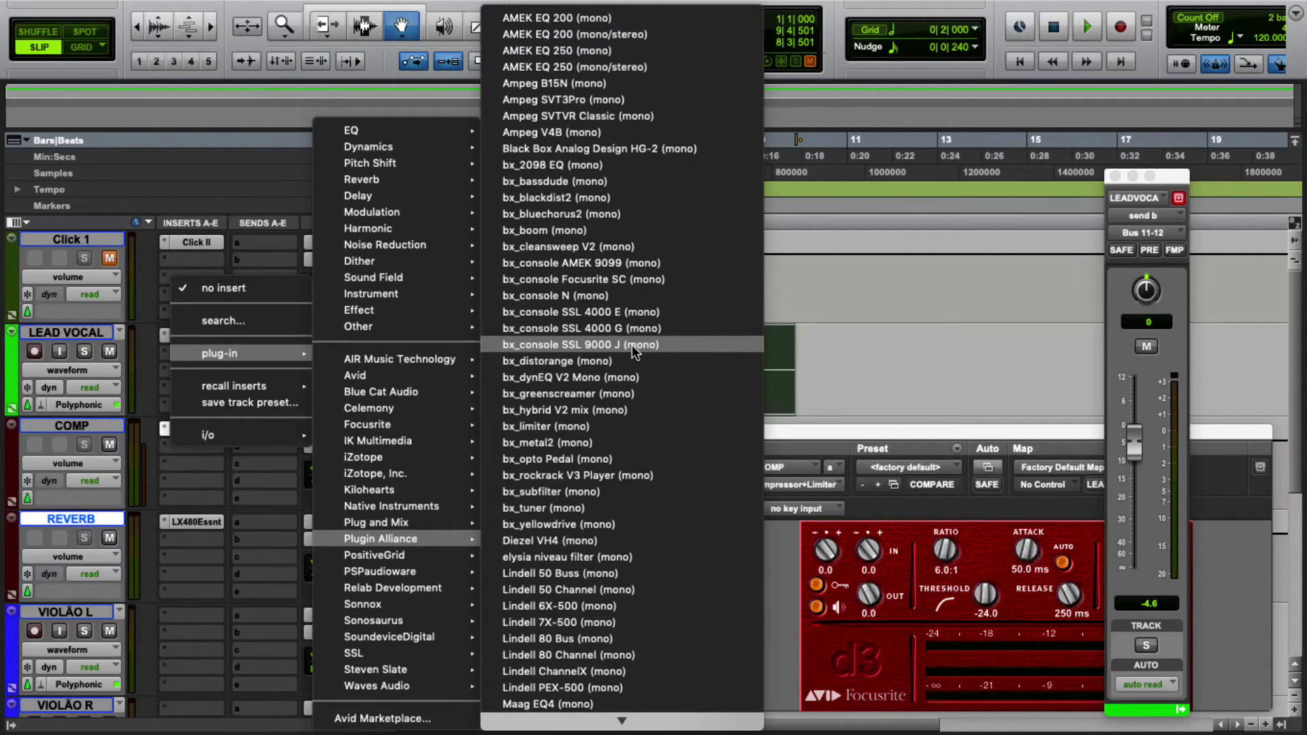
click(594, 344)
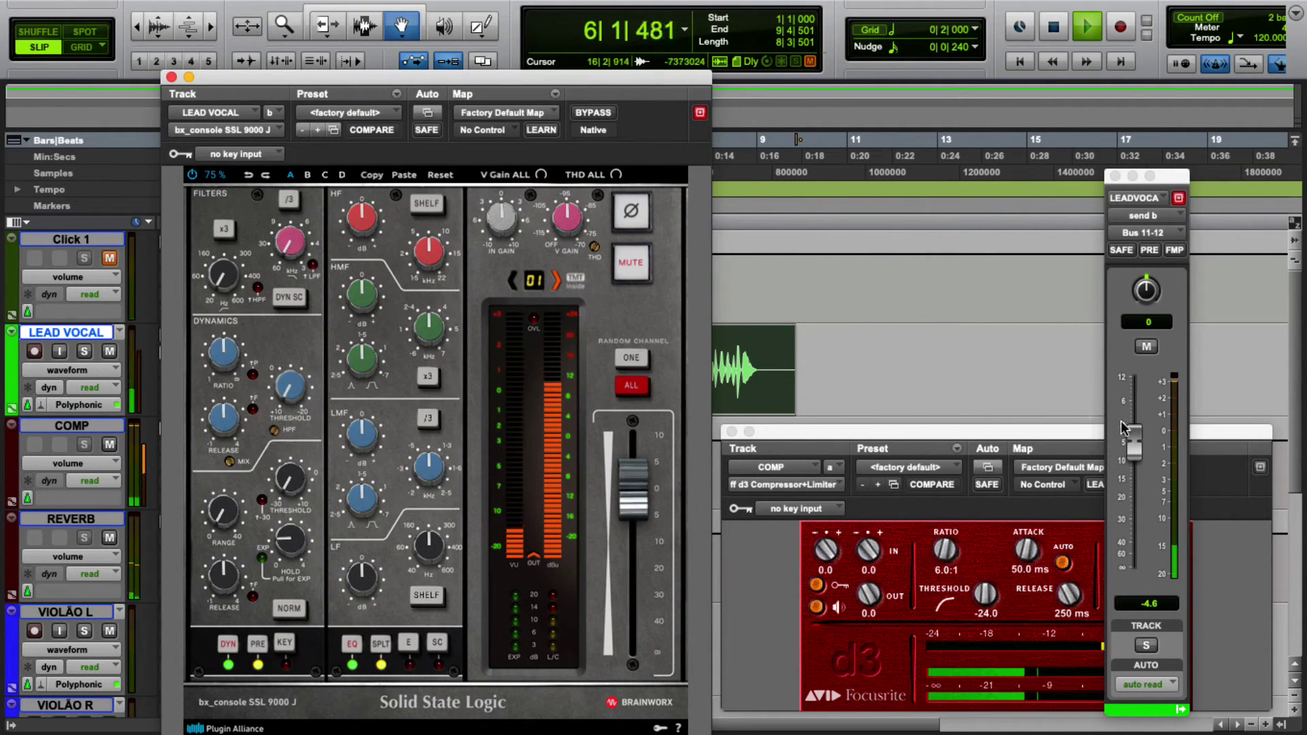
drag(1133, 441, 1131, 469)
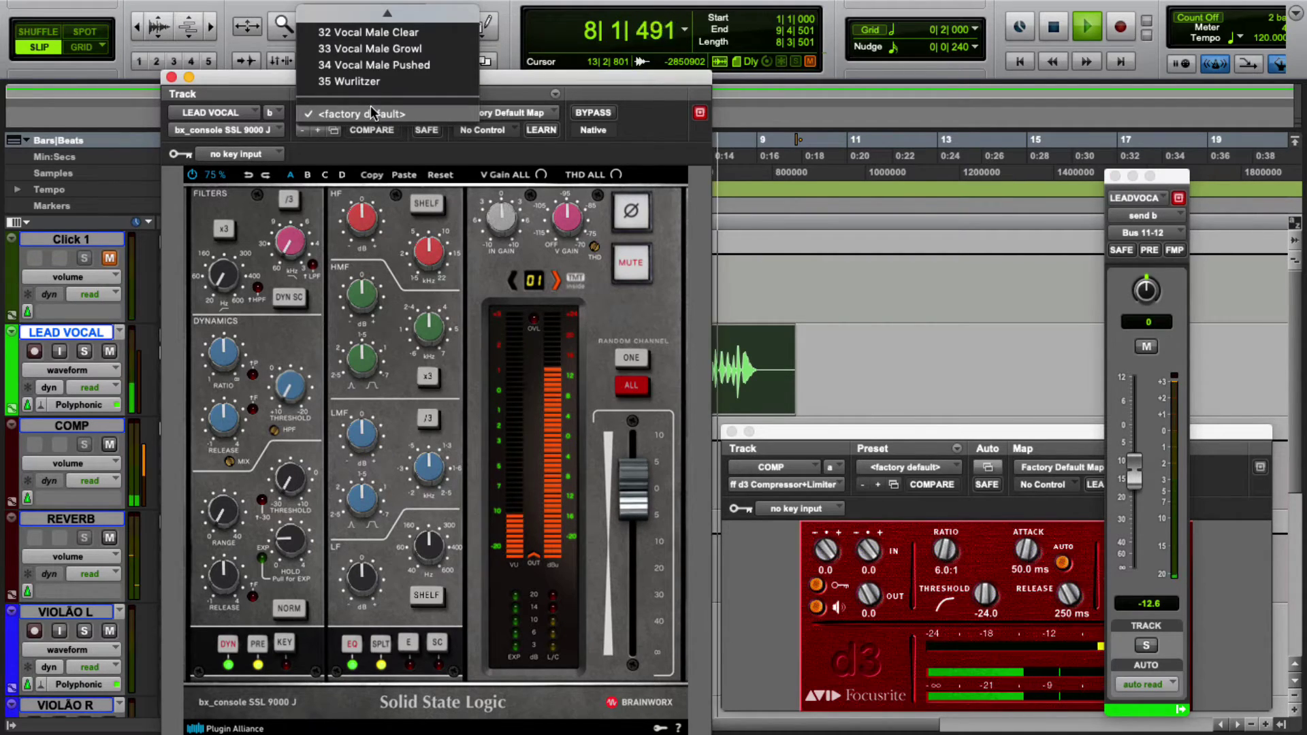
Step: Audition the console preset 34 Vocal Male Pushed, load 33 Vocal Male Growl instead, and close the plug-in window and stop playback
click(376, 66)
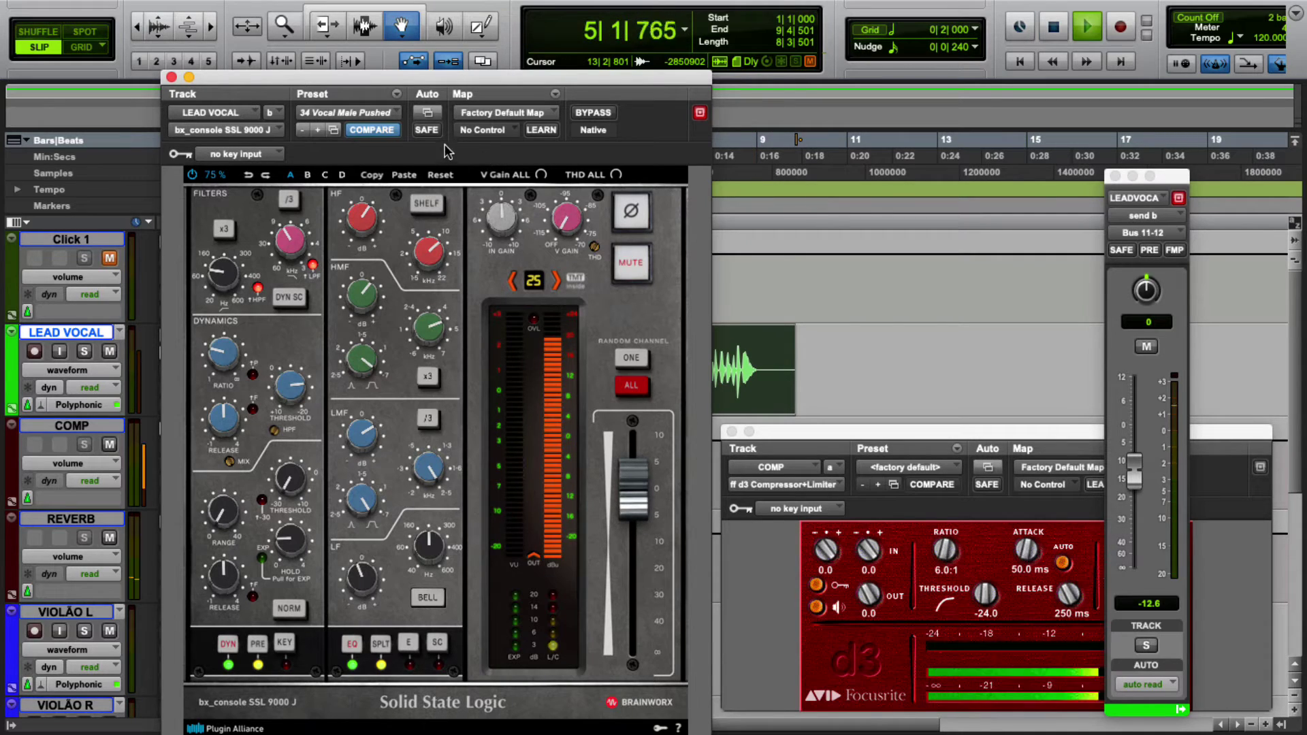
click(379, 113)
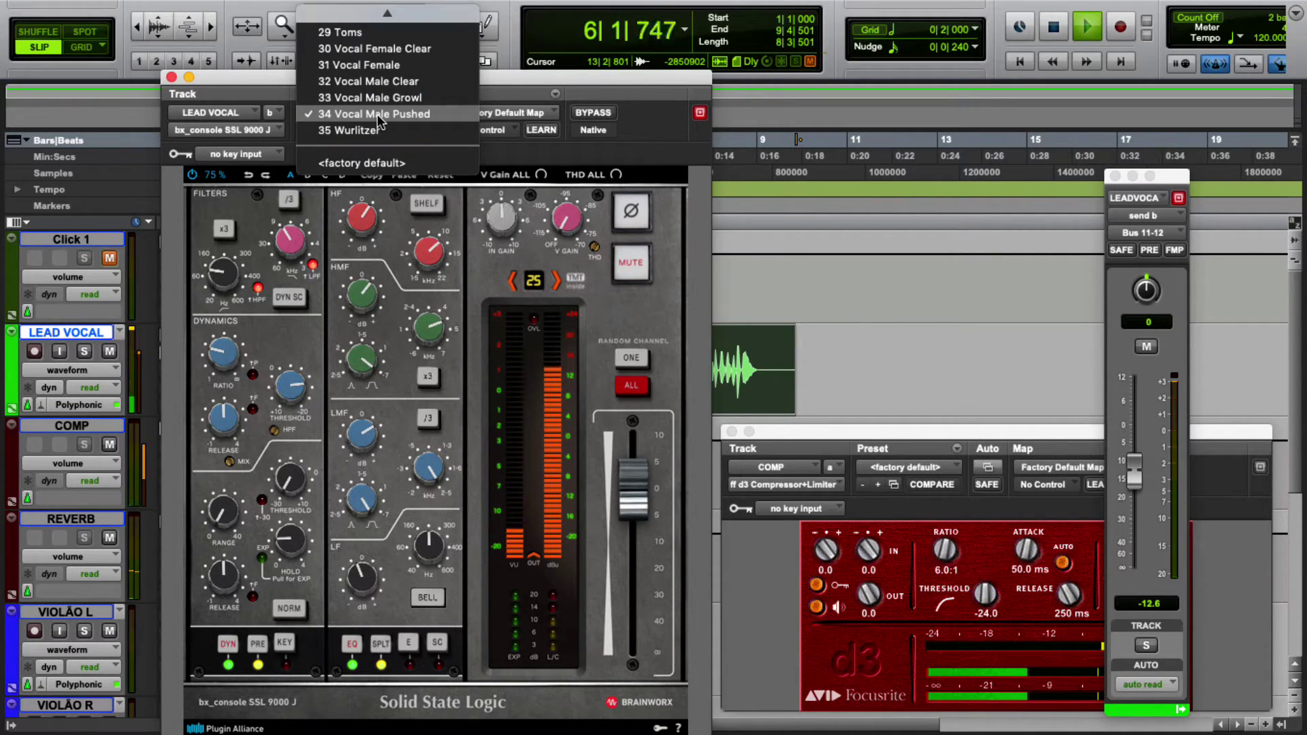
click(378, 100)
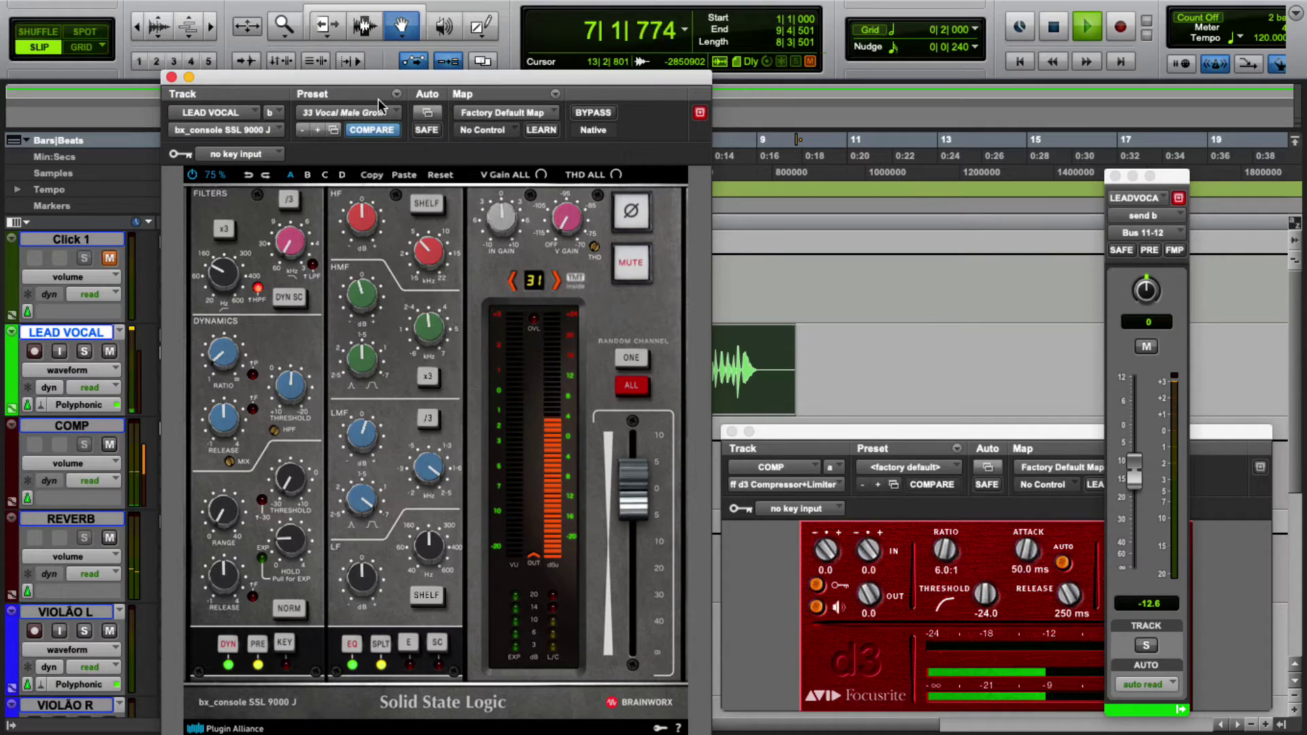
click(170, 76)
key(space)
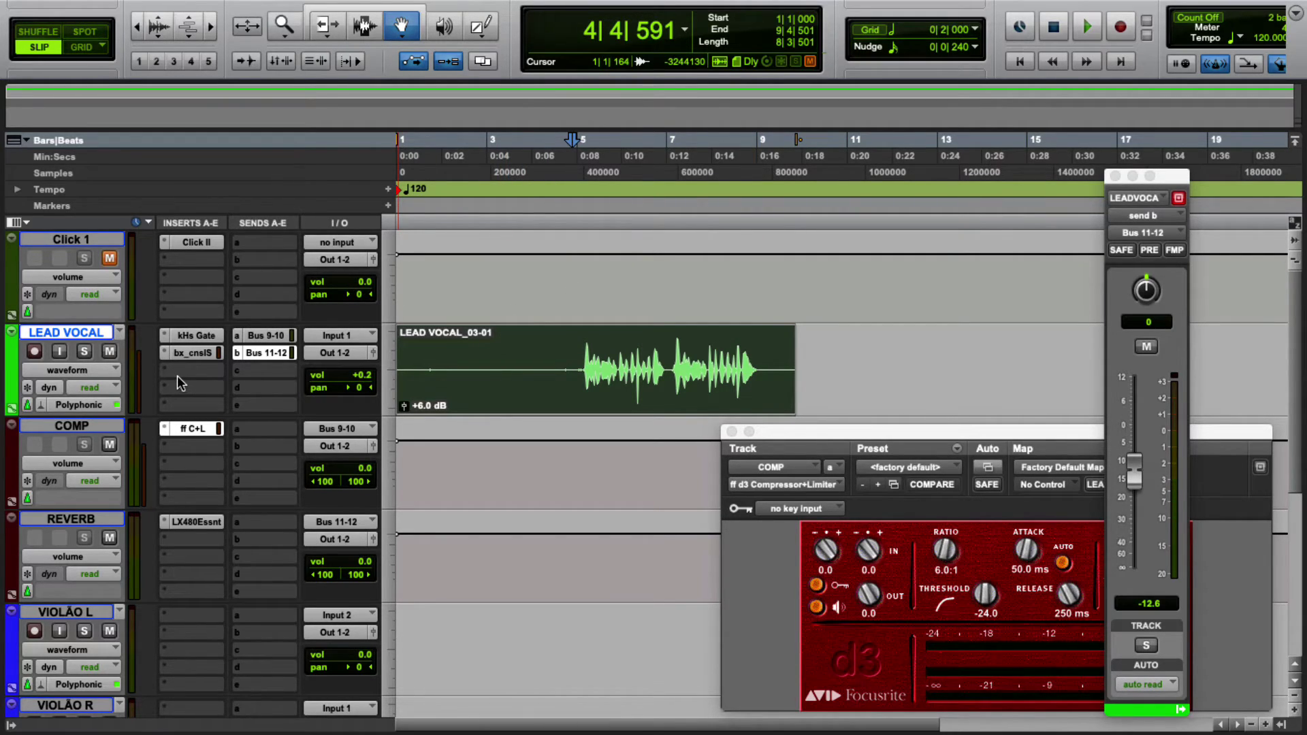
Step: Move bx_limiter to MASTER's second insert slot and insert the multichannel AMEK EQ 250 (stereo) in the first slot
scroll(95, 452, down, 5)
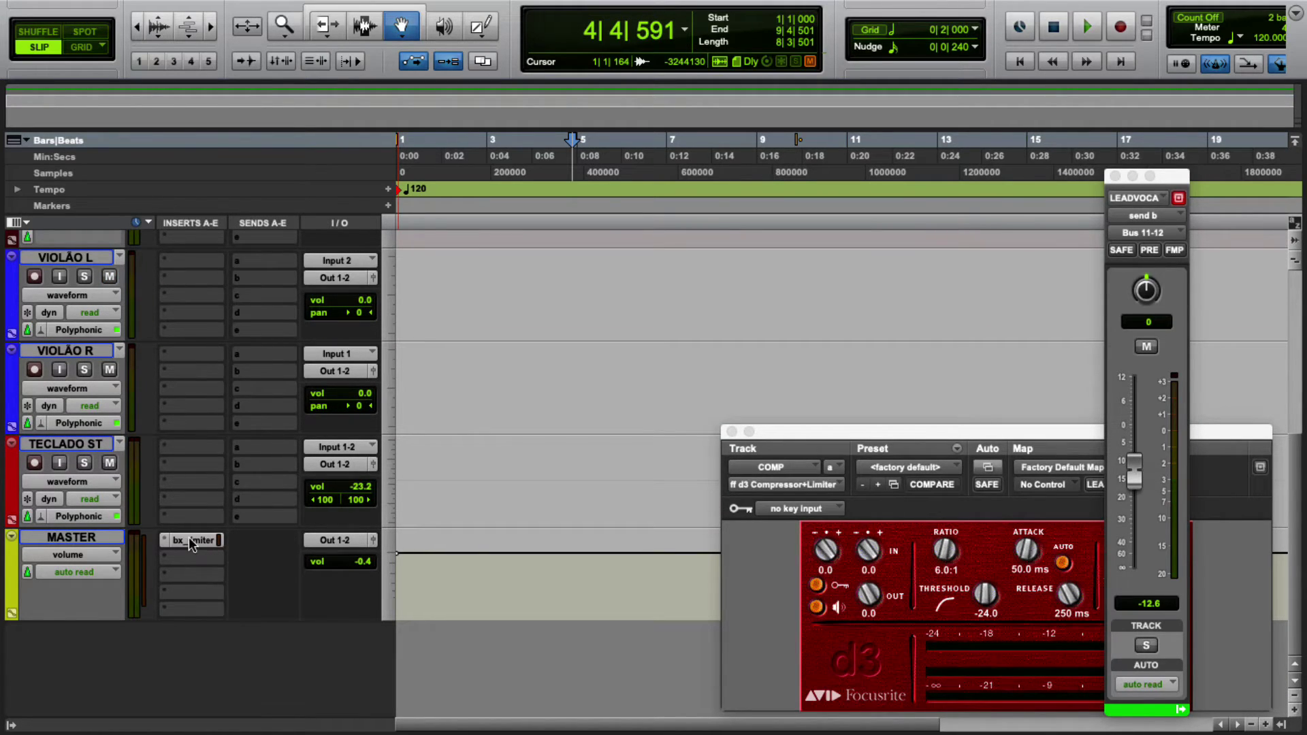
drag(187, 540, 190, 561)
click(190, 542)
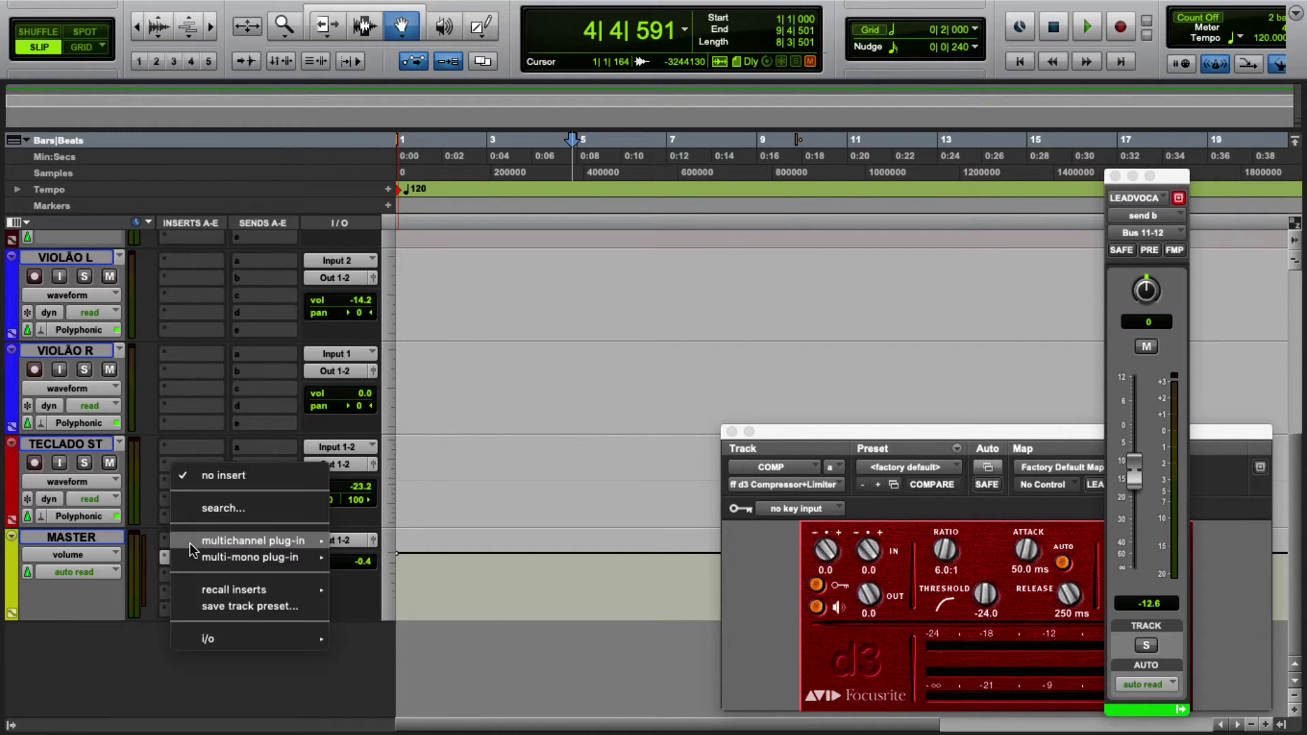
mouse_move(216, 542)
mouse_move(419, 554)
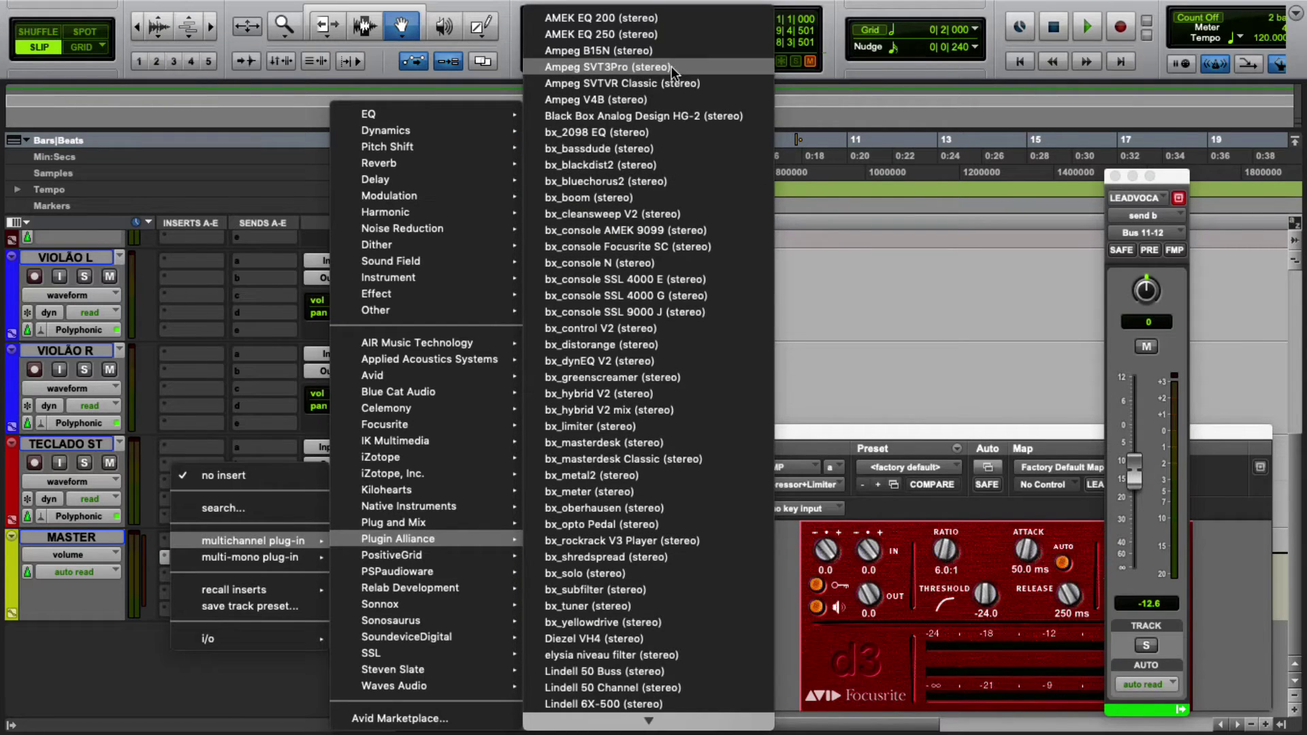
click(625, 32)
drag(529, 72, 473, 132)
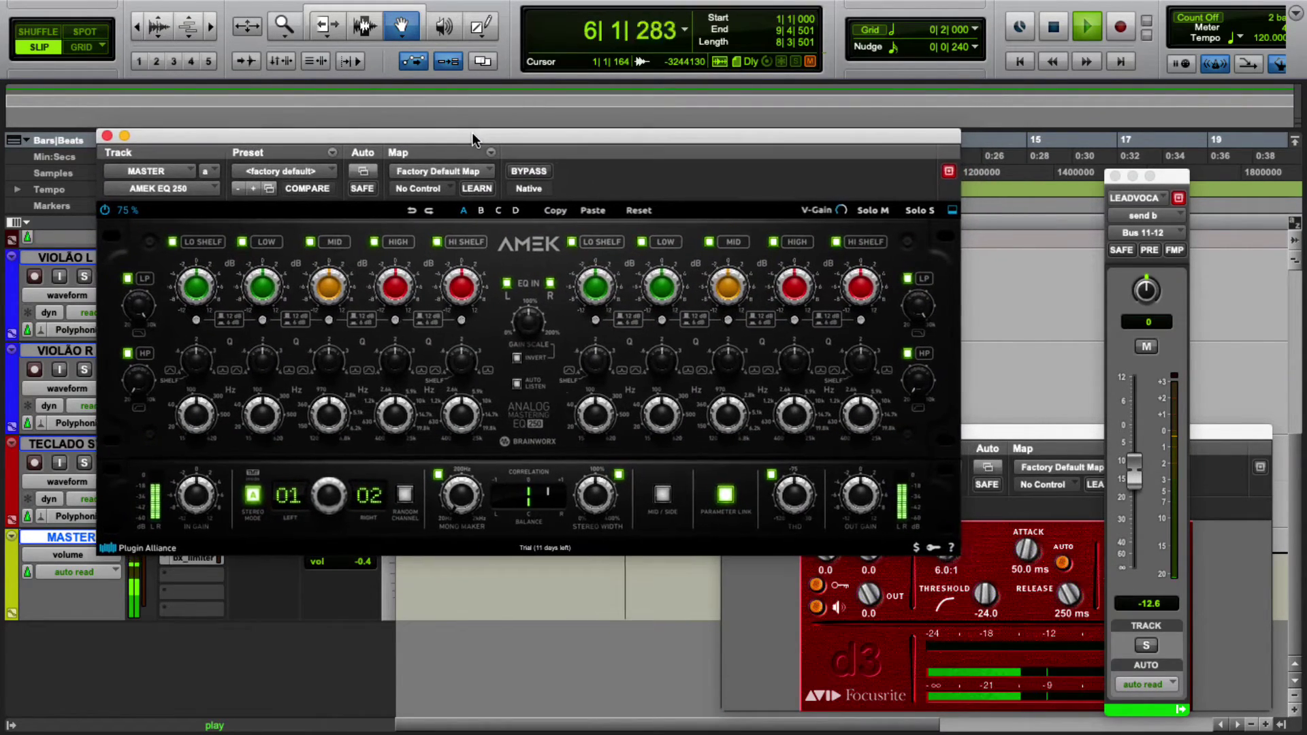
Step: Load the AMEK EQ 250 preset 18 CM_Master Buss MS Lo-Hi and listen to it with the plug-in window moved lower
click(316, 169)
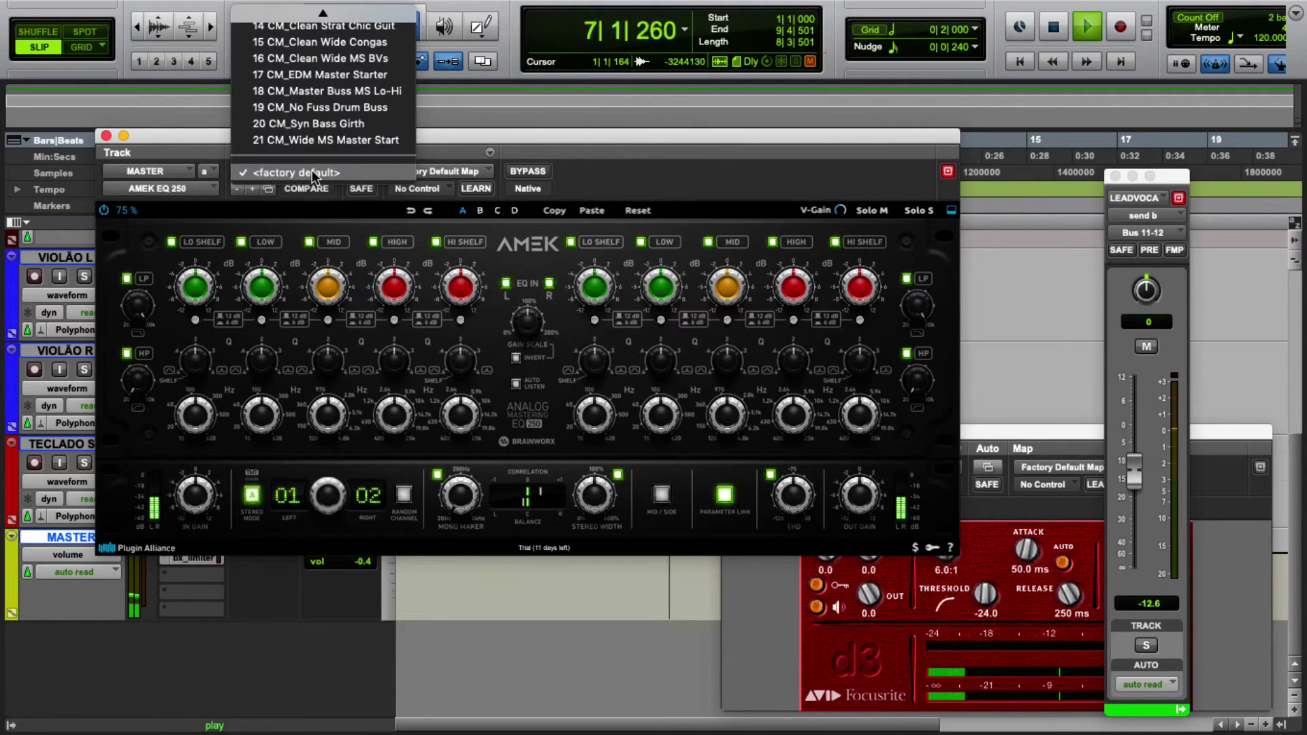
click(335, 91)
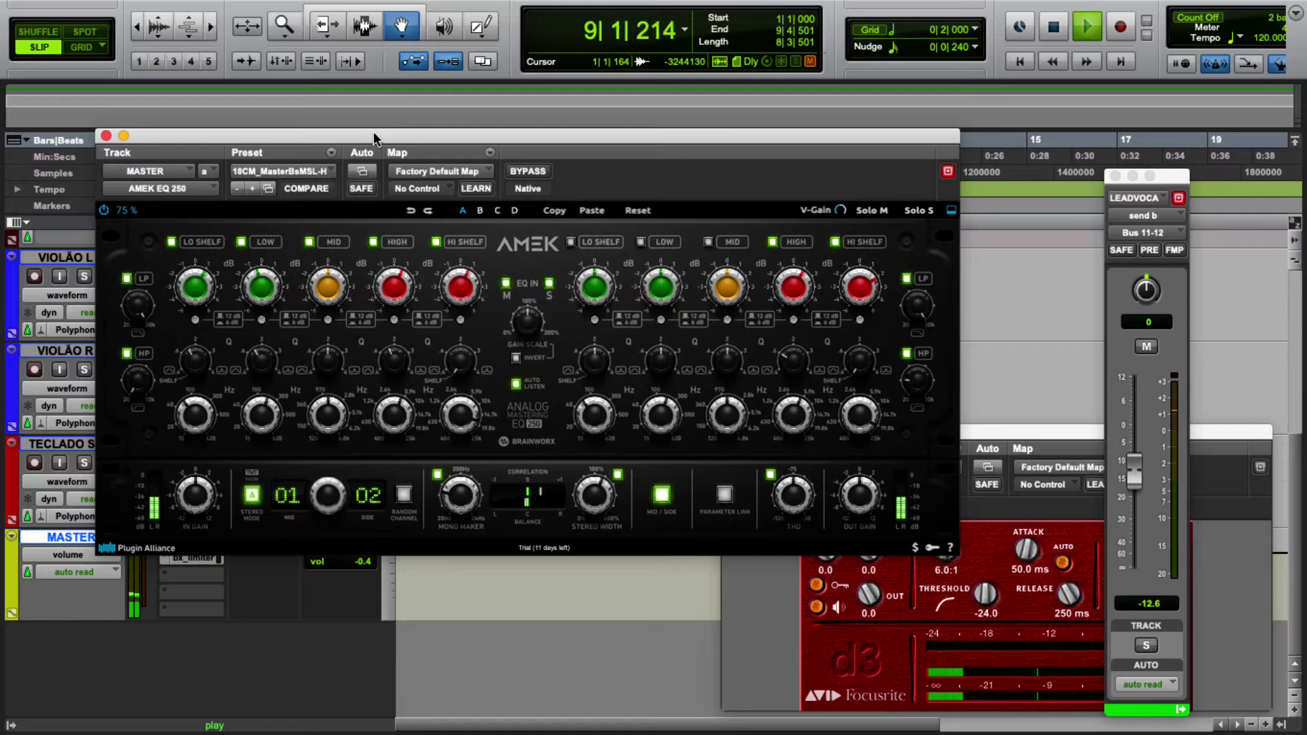
drag(370, 133, 349, 218)
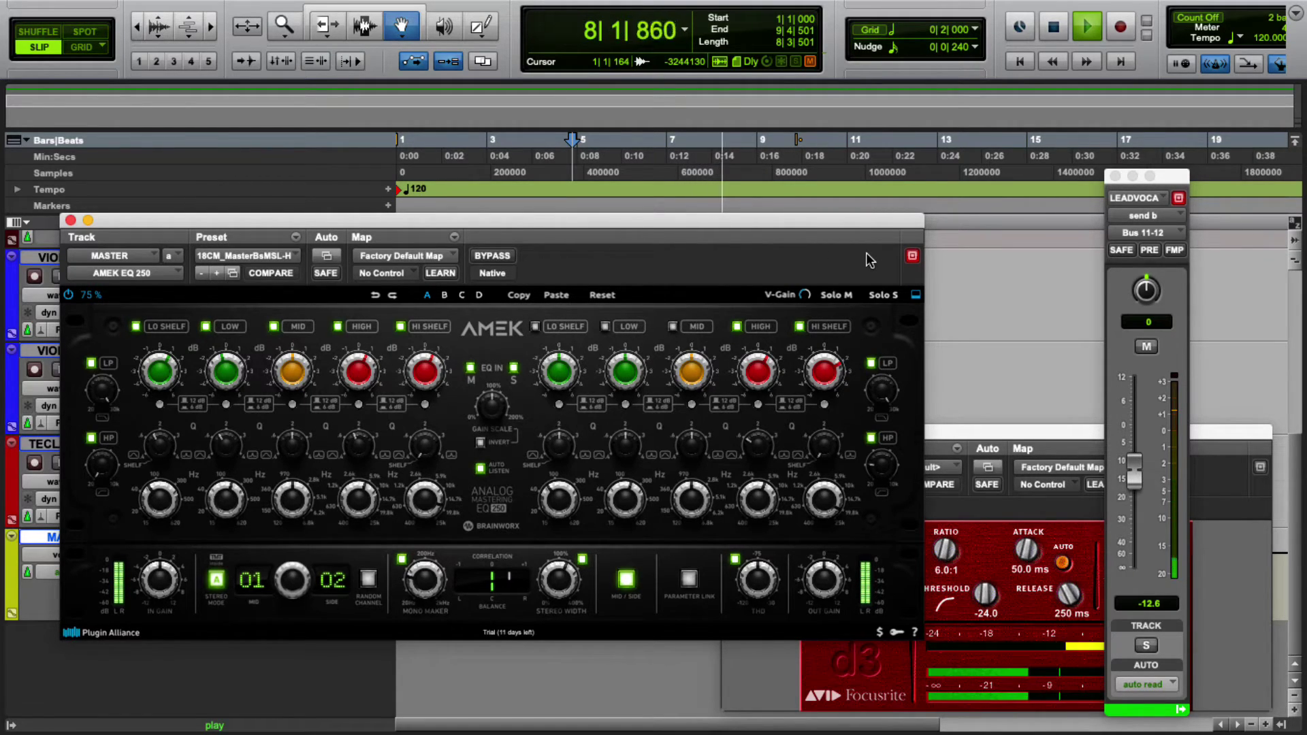
key(space)
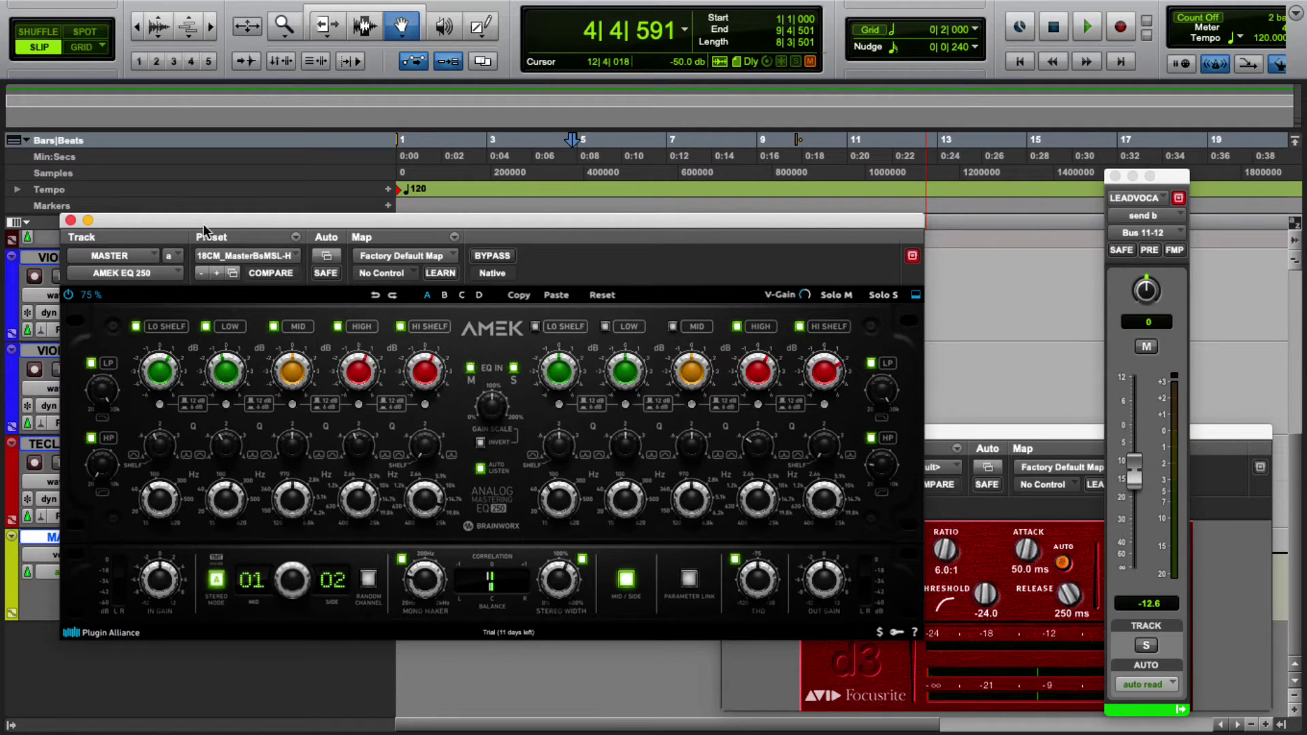
Step: Close the AMEK EQ 250 window and select the interface's Input 1-2 (Stereo) as the input of TECLADO ST
click(71, 220)
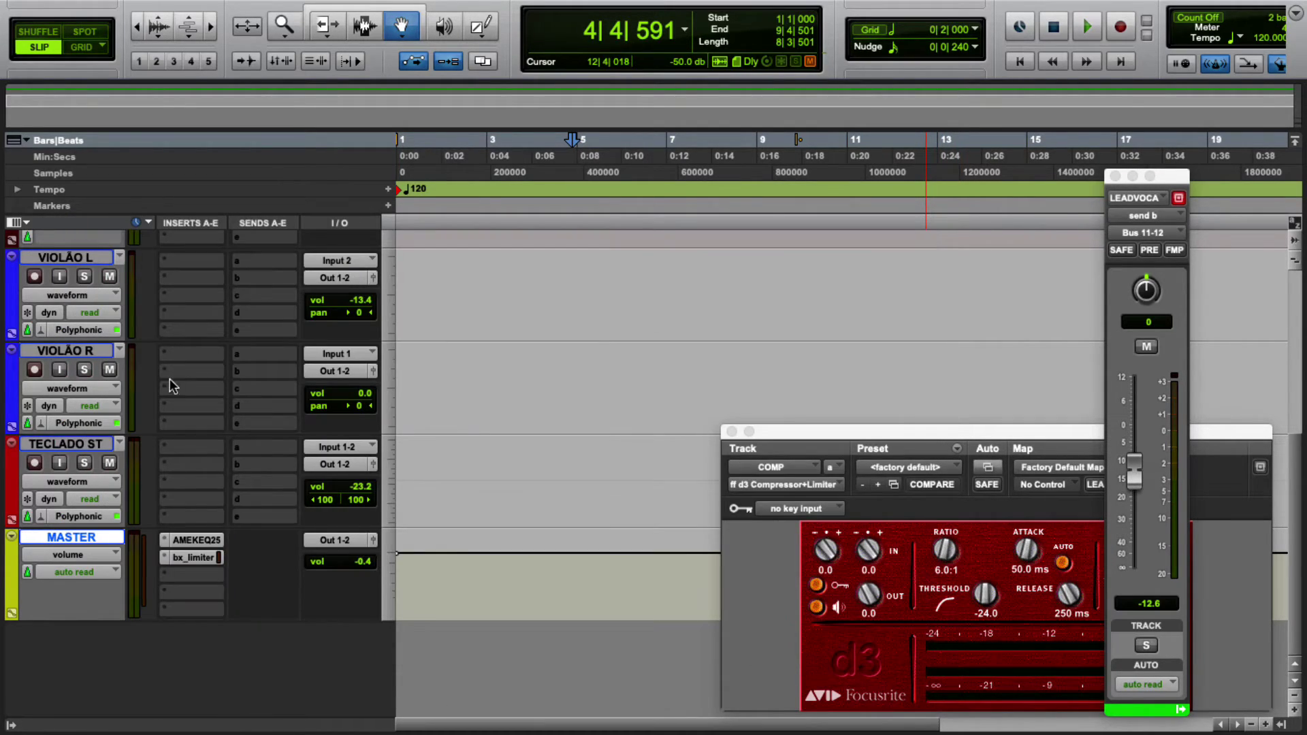
scroll(180, 436, up, 3)
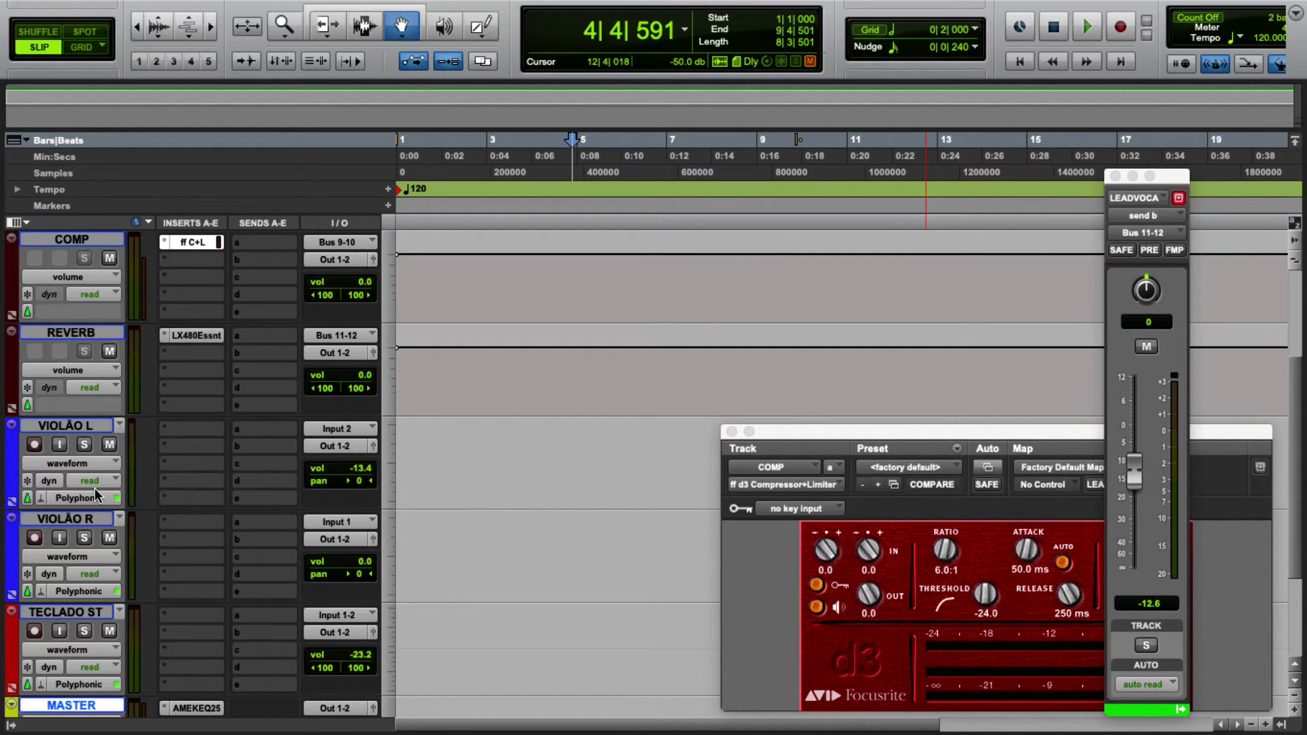
scroll(92, 480, down, 3)
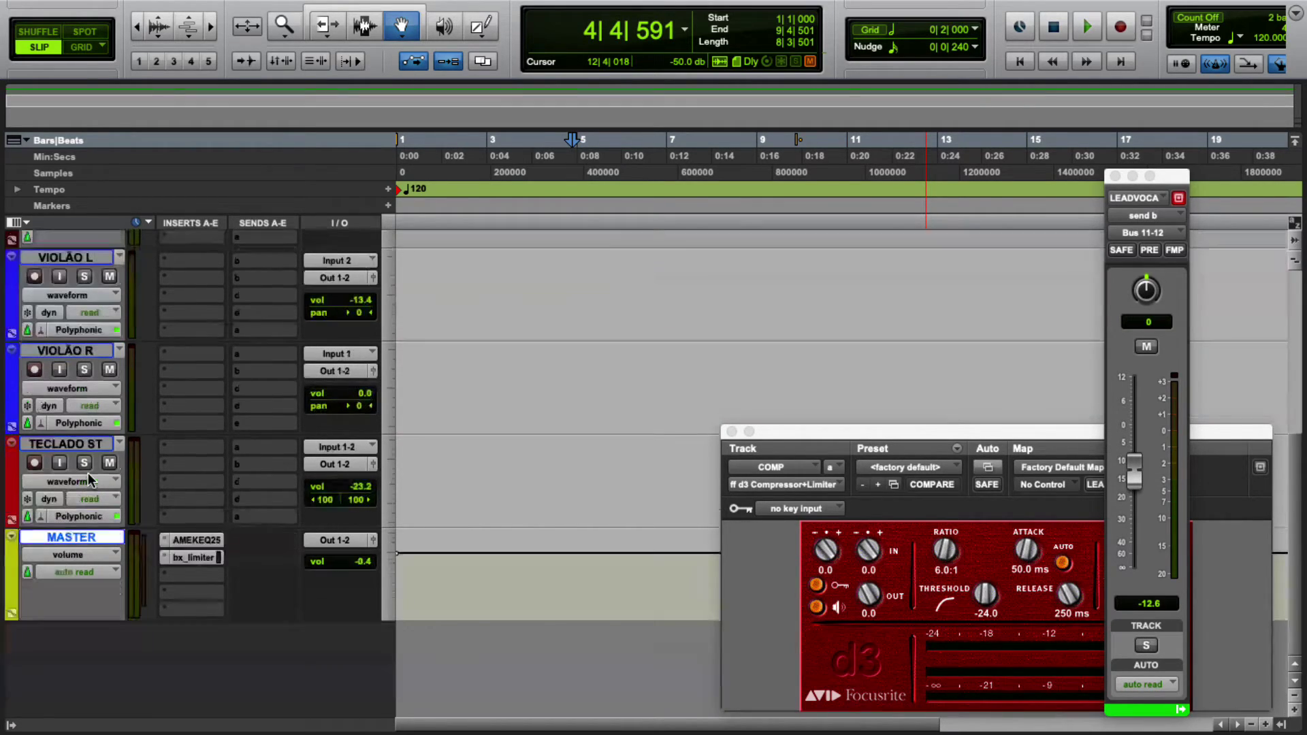
click(348, 447)
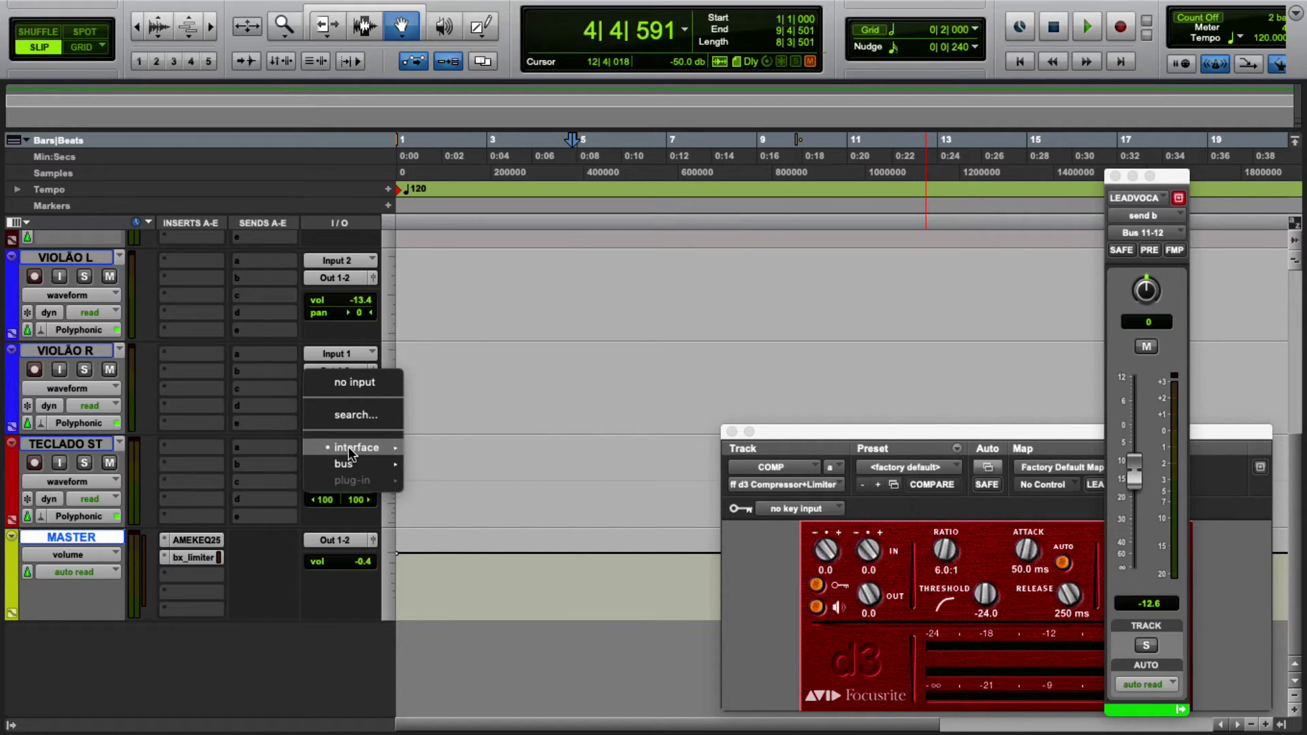
mouse_move(349, 451)
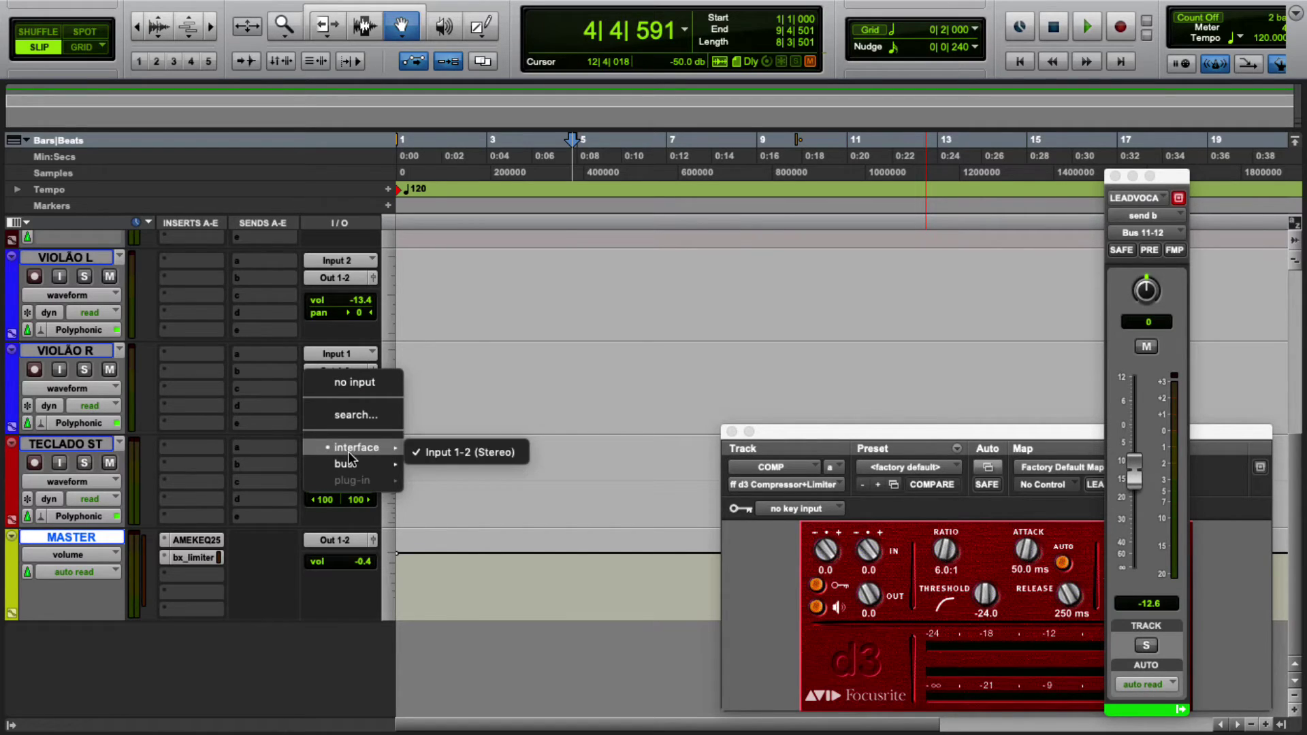
click(440, 452)
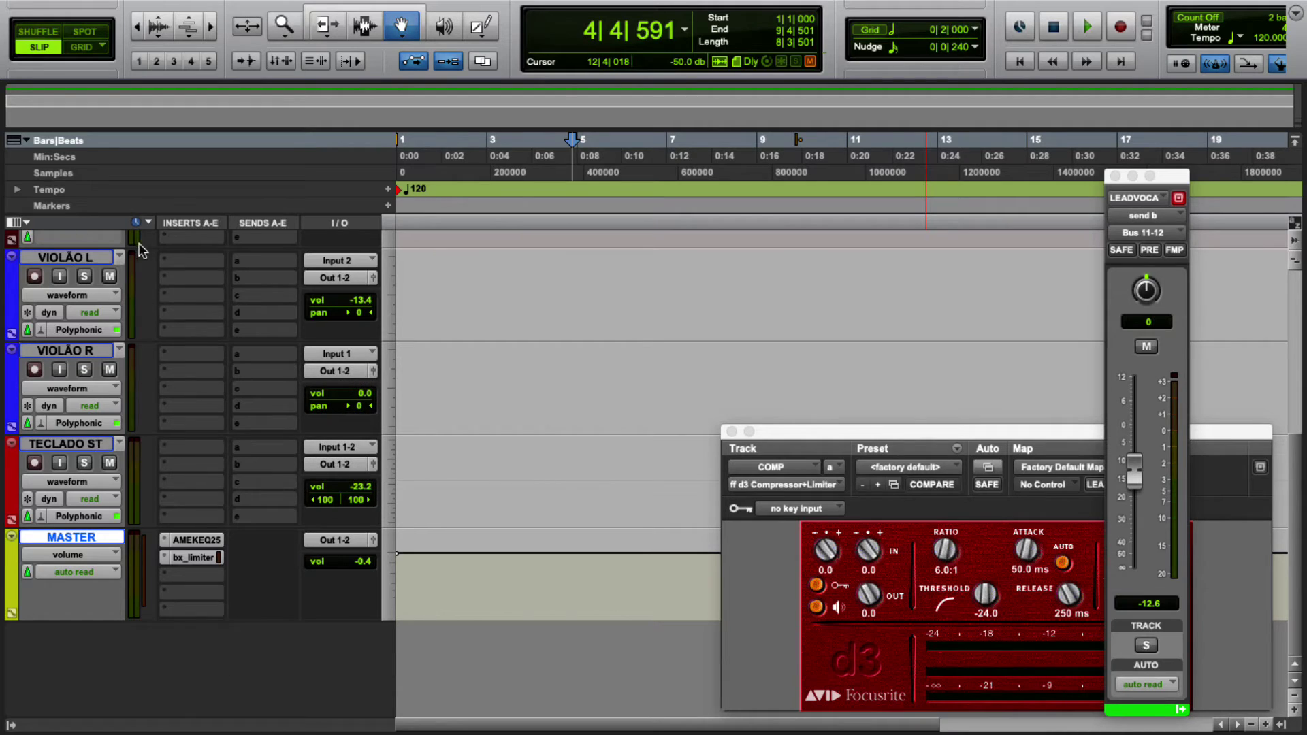
Step: Set the input of VIOLÃO L to Input 1 (Mono) and the input of VIOLÃO R to Input 2 (Mono)
click(356, 260)
mouse_move(356, 263)
click(448, 265)
click(335, 356)
mouse_move(350, 352)
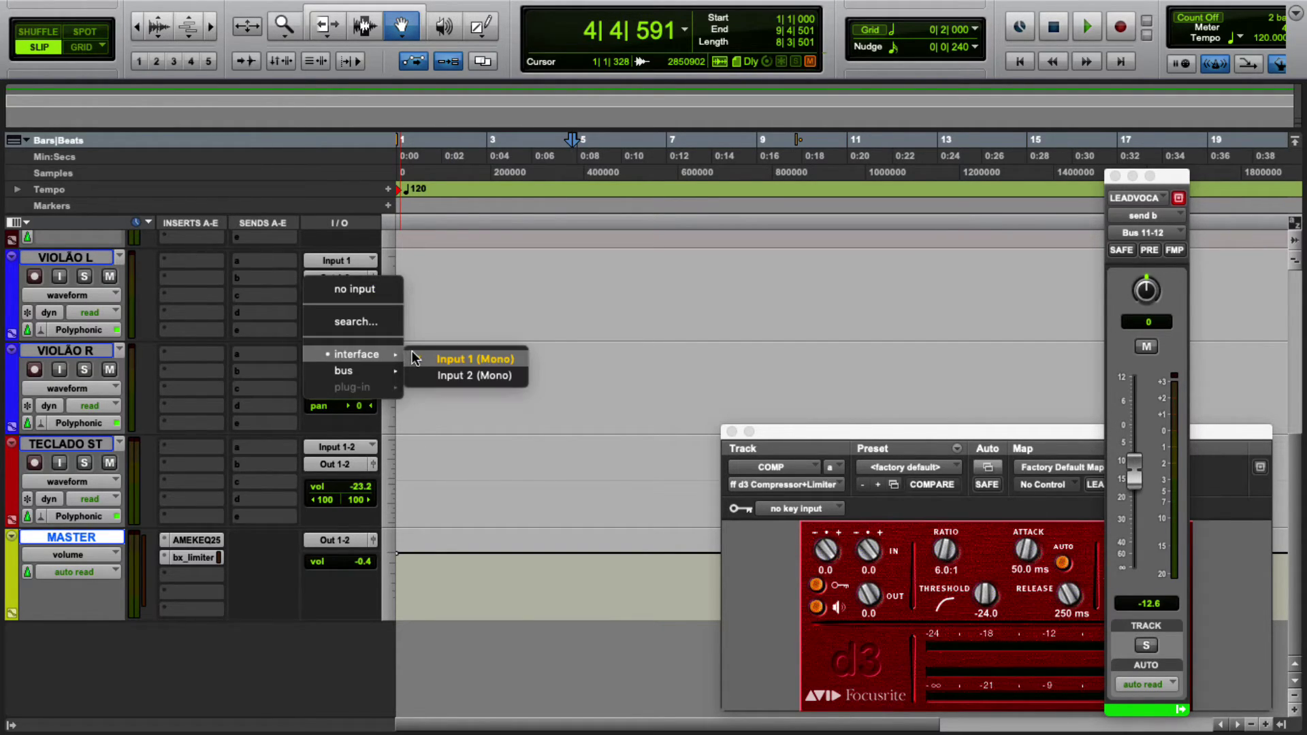
click(452, 376)
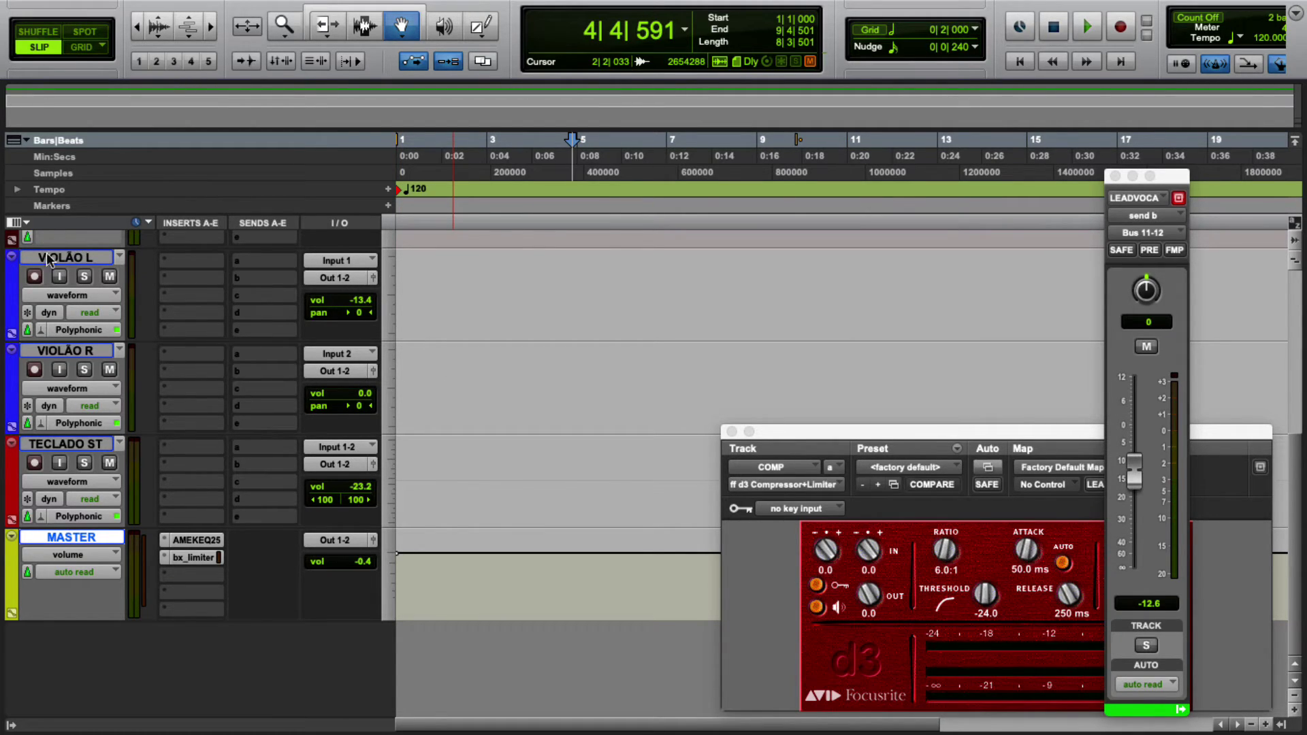
Step: Open the New Tracks dialog, view the available track types, and cancel without creating a track
scroll(182, 434, up, 5)
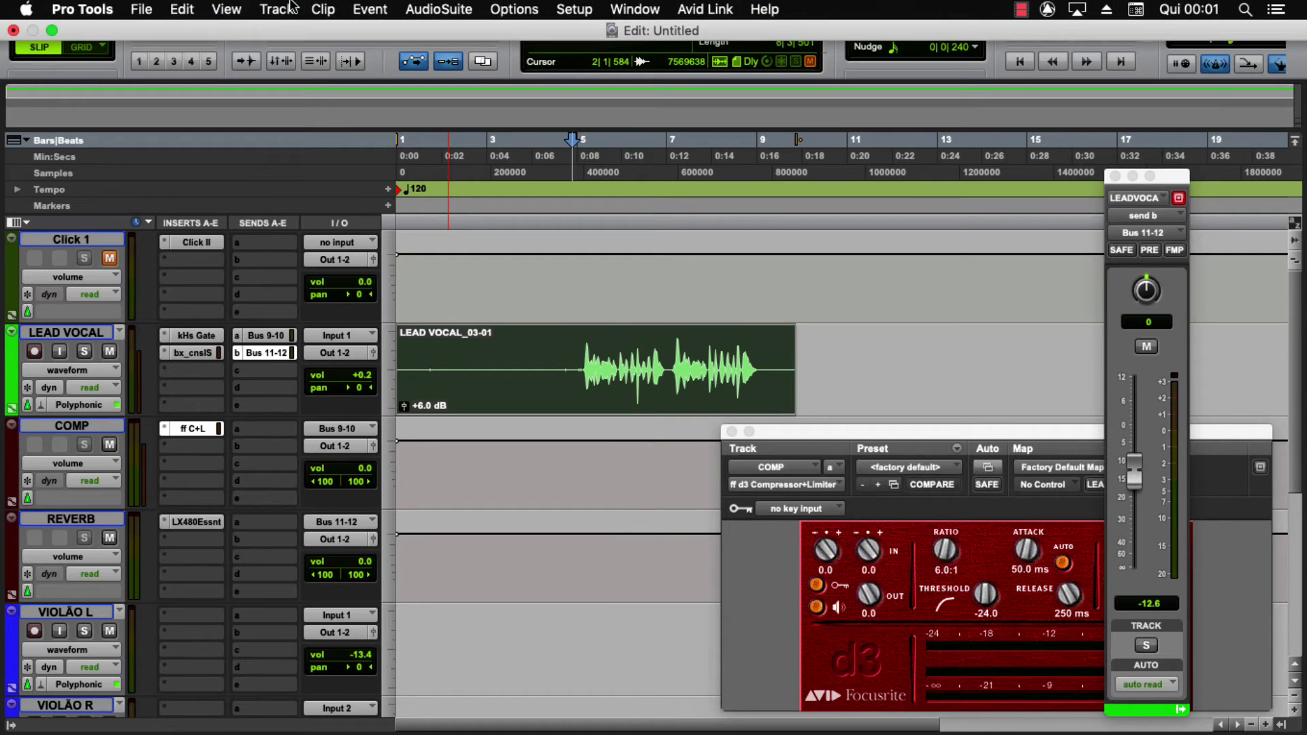
click(286, 9)
click(281, 11)
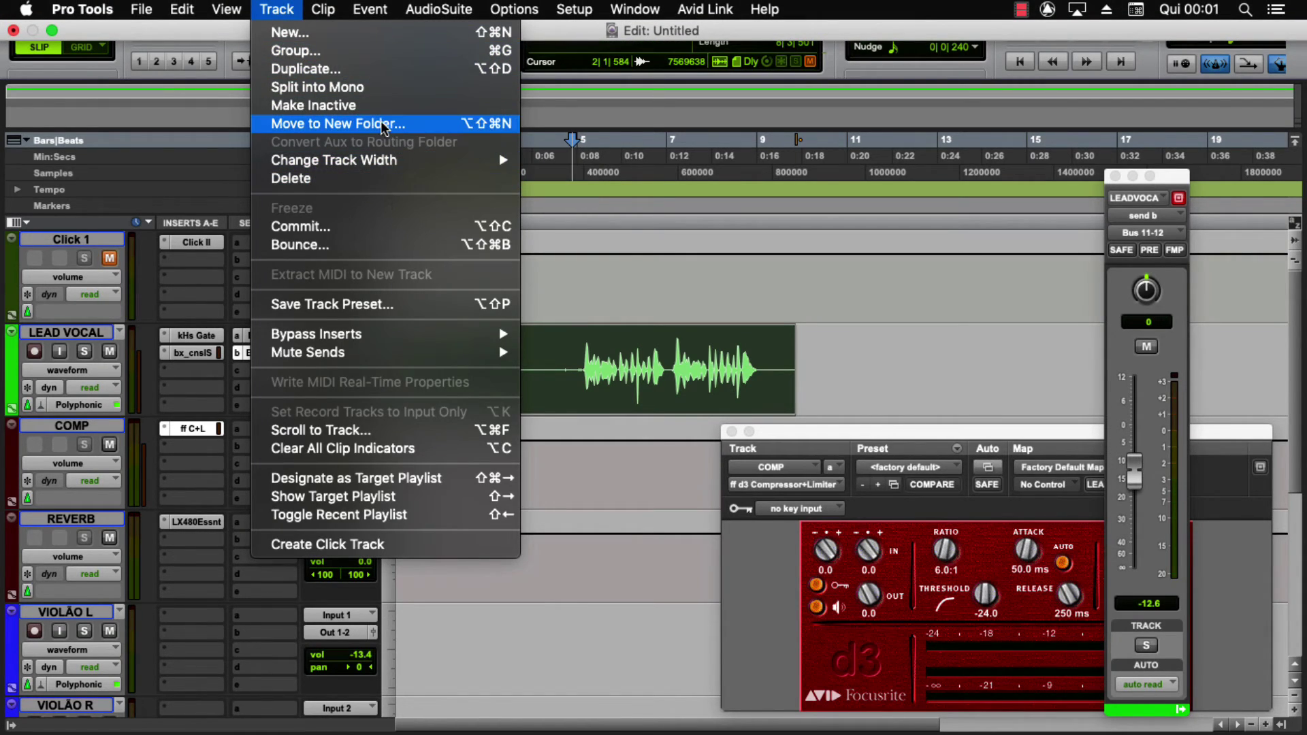
click(281, 34)
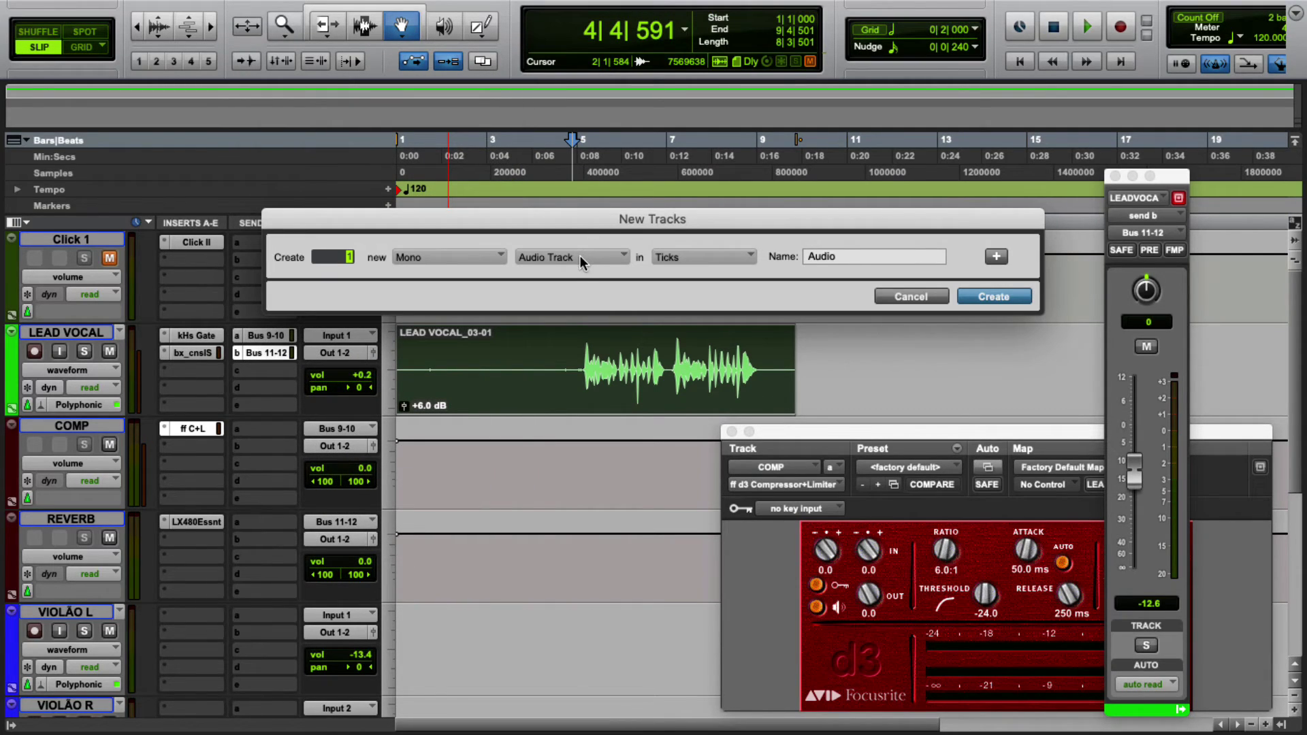
click(581, 258)
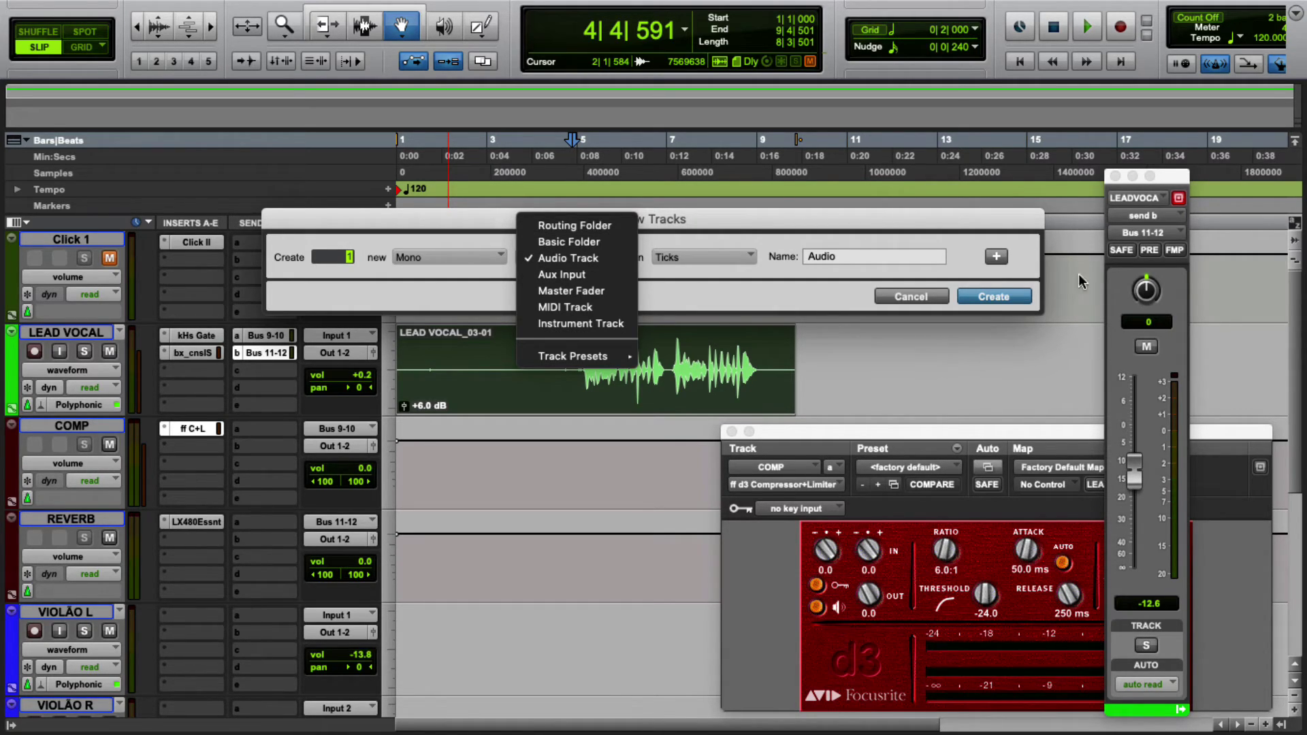
click(897, 299)
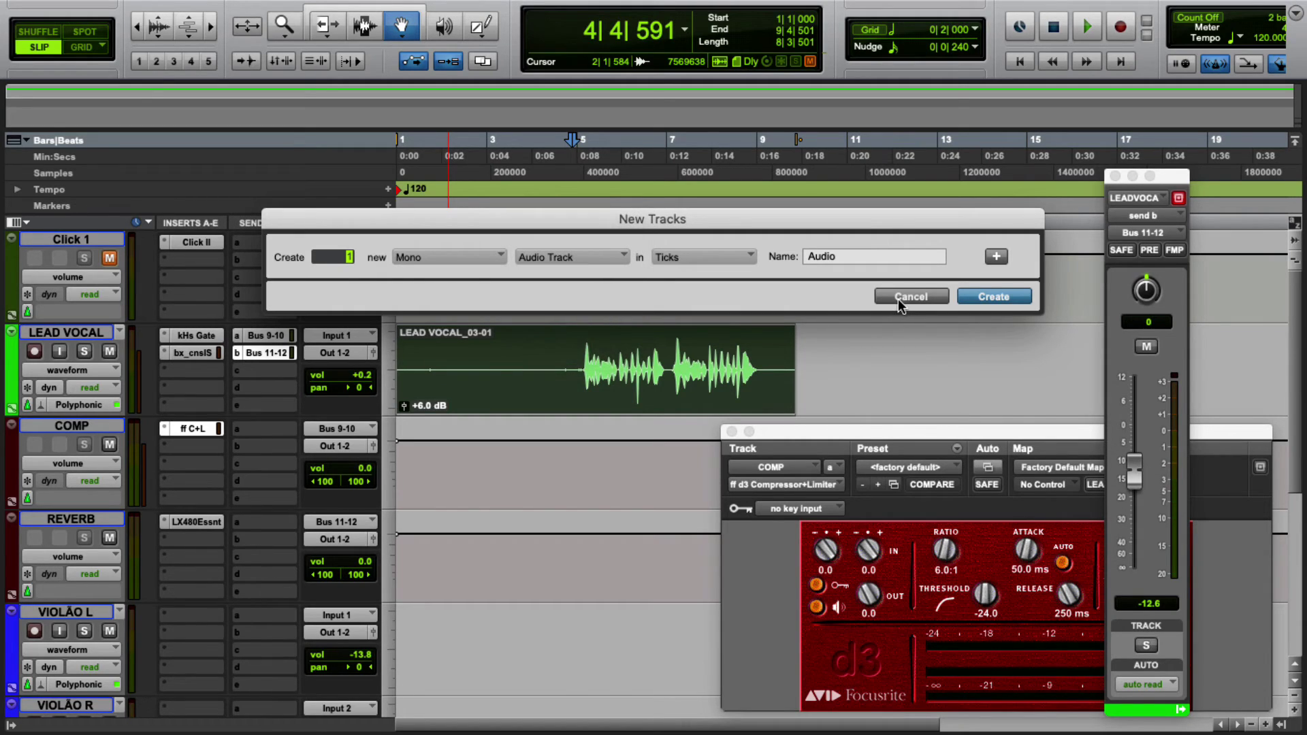
click(900, 296)
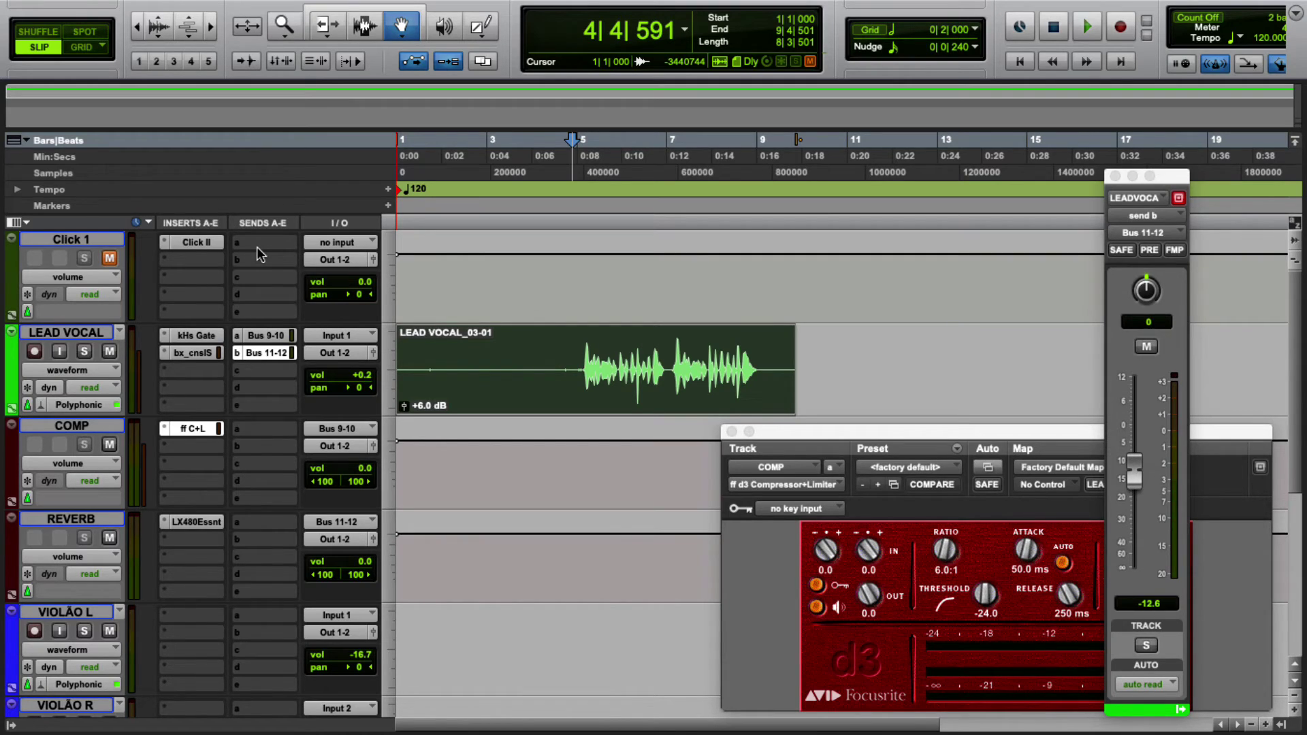
Step: Show the Sends F-J column in the Edit window and hide it again
click(26, 224)
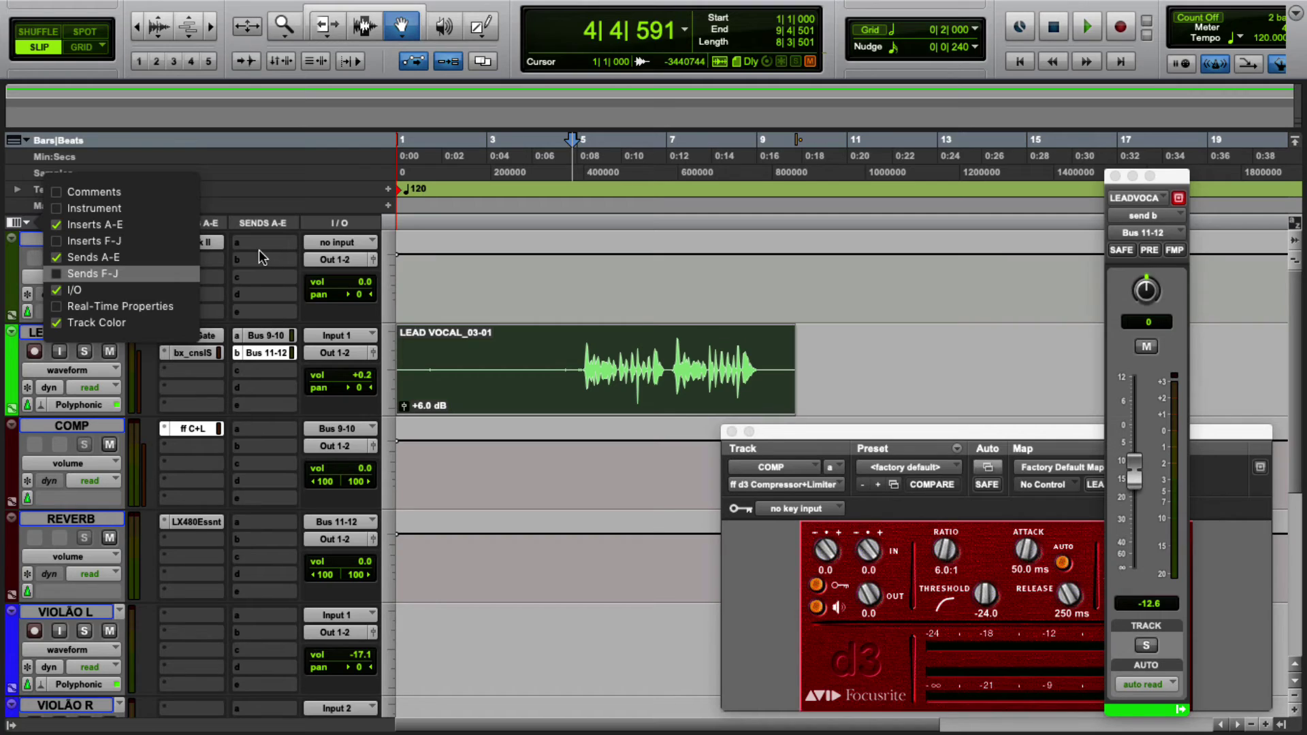
click(76, 275)
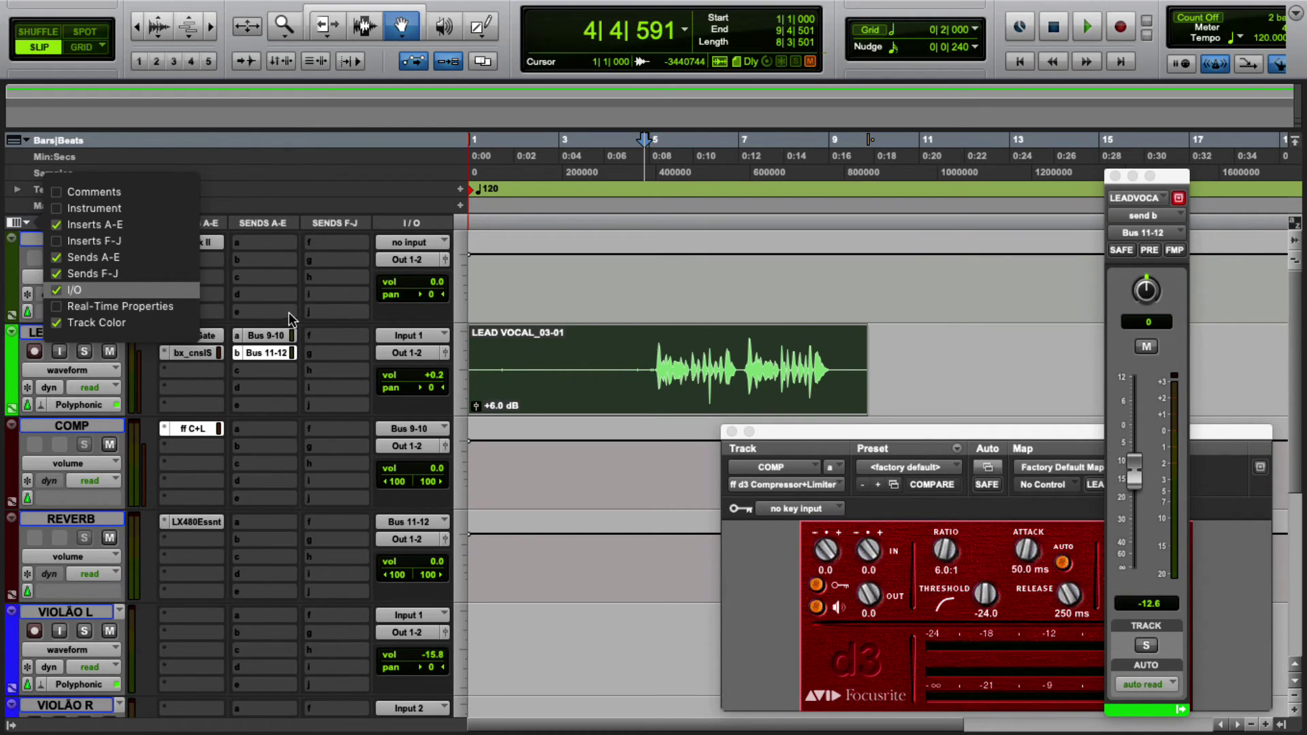
click(62, 274)
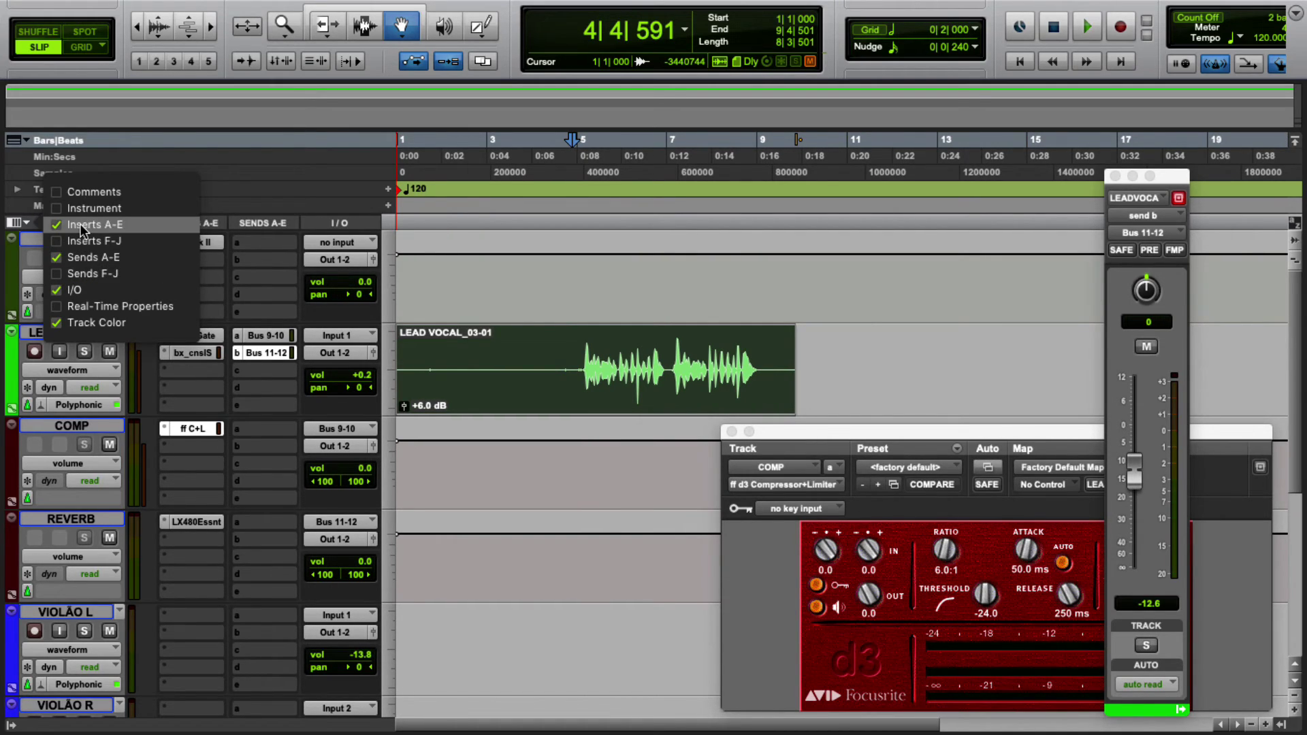
click(438, 267)
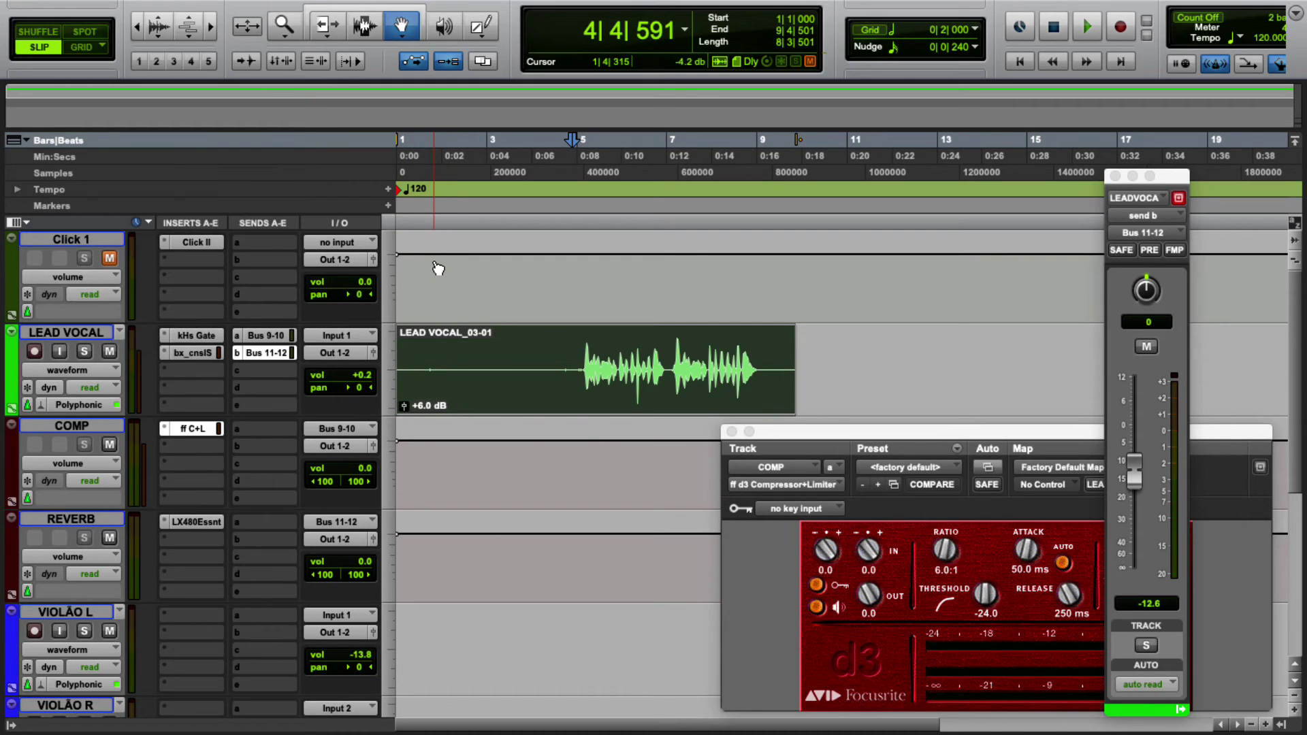